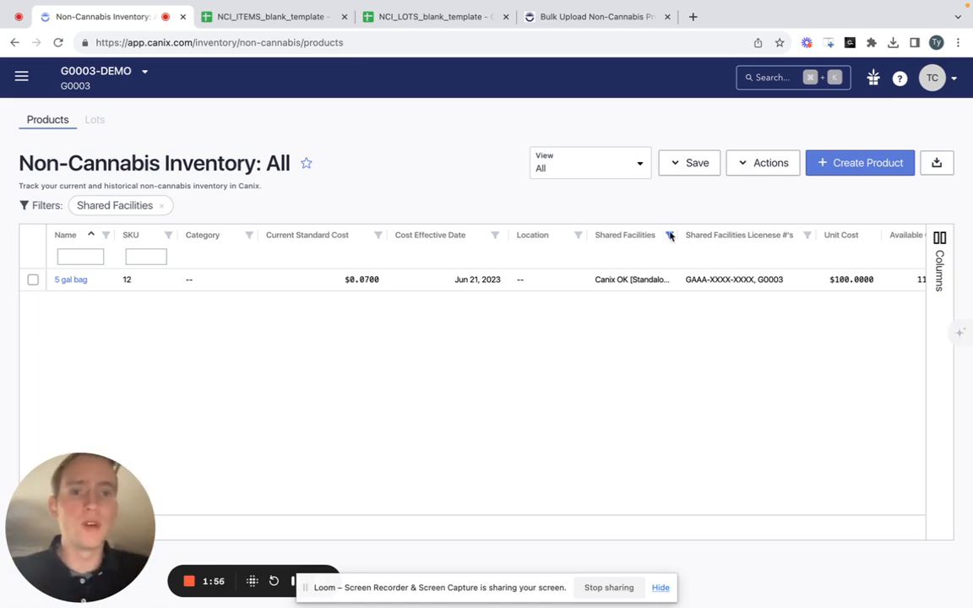
# - Open the bulk create/update uploader for the non-cannabis products
pyautogui.click(746, 174)
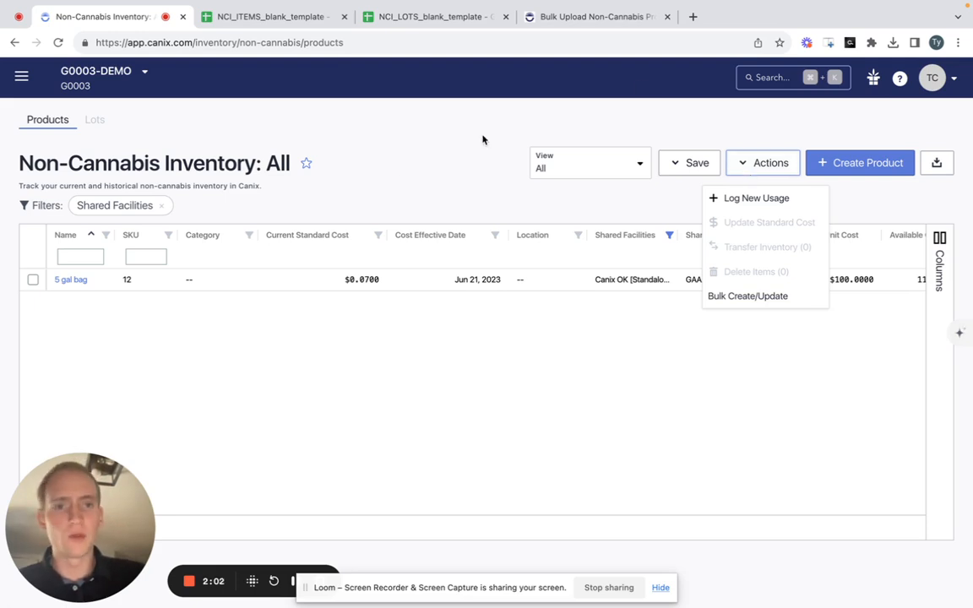
pyautogui.click(746, 298)
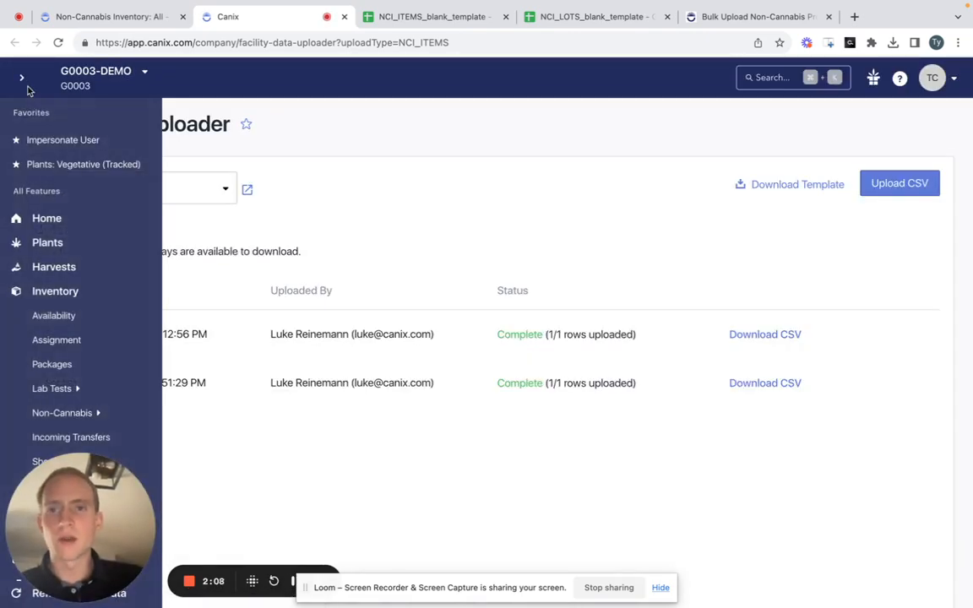
# - Examine where the Facility Data Uploader sits within the Admin section of the site navigation
pyautogui.click(22, 78)
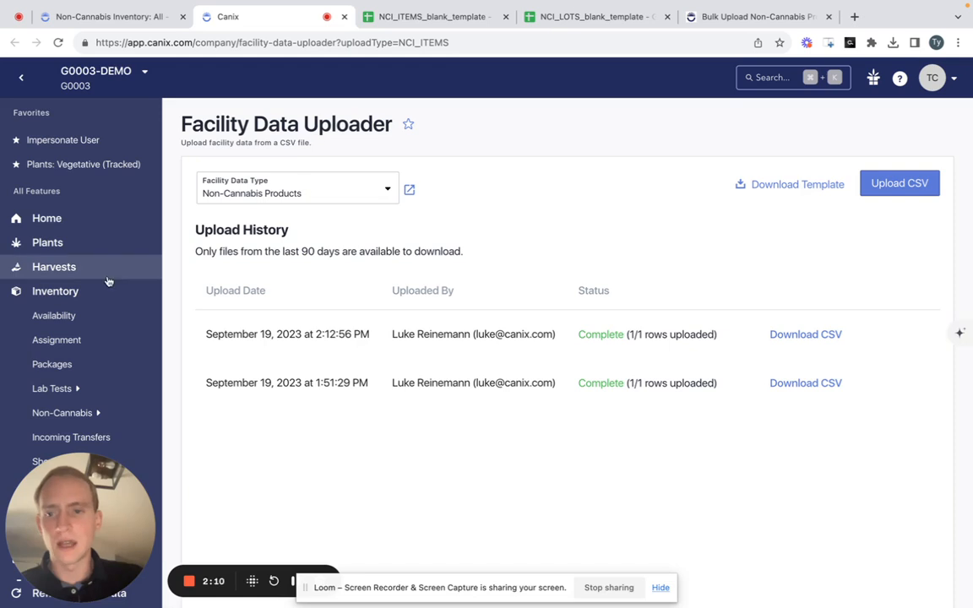
pyautogui.moveTo(100, 528); pyautogui.dragTo(368, 597)
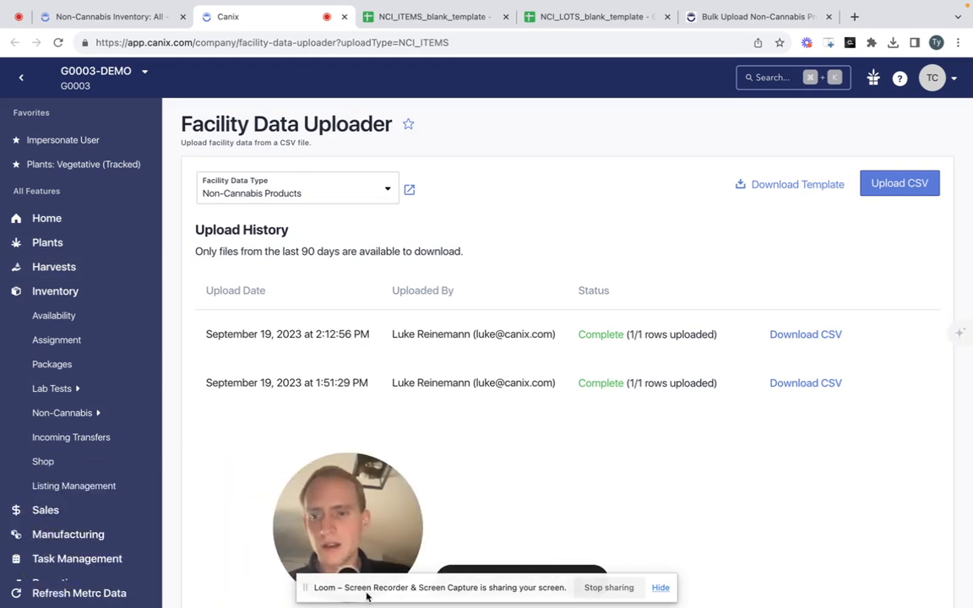
pyautogui.scroll(-1, 76, 518)
pyautogui.scroll(-2, 75, 523)
pyautogui.click(72, 540)
pyautogui.scroll(-2, 73, 540)
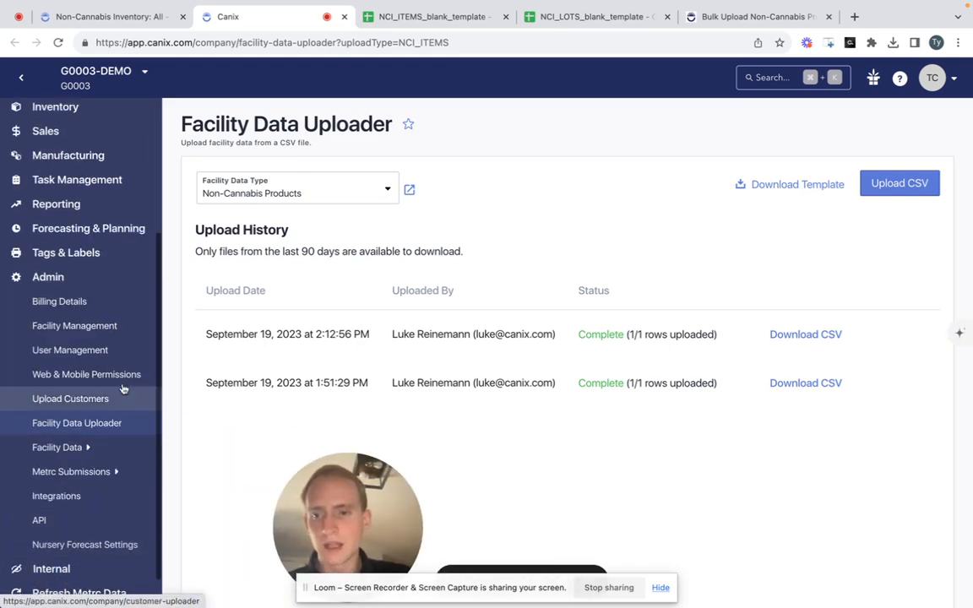
pyautogui.click(100, 279)
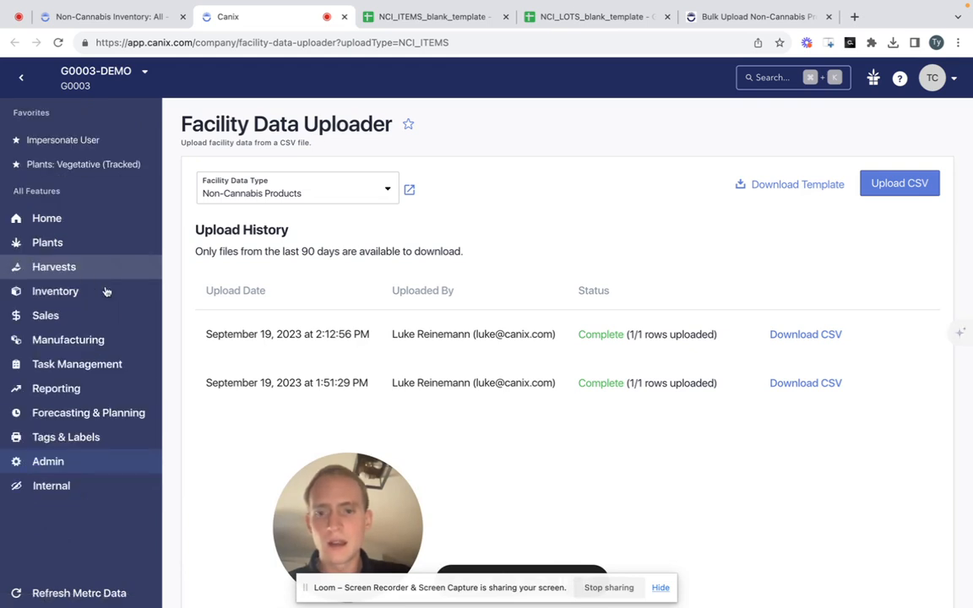
pyautogui.moveTo(324, 507); pyautogui.dragTo(60, 504)
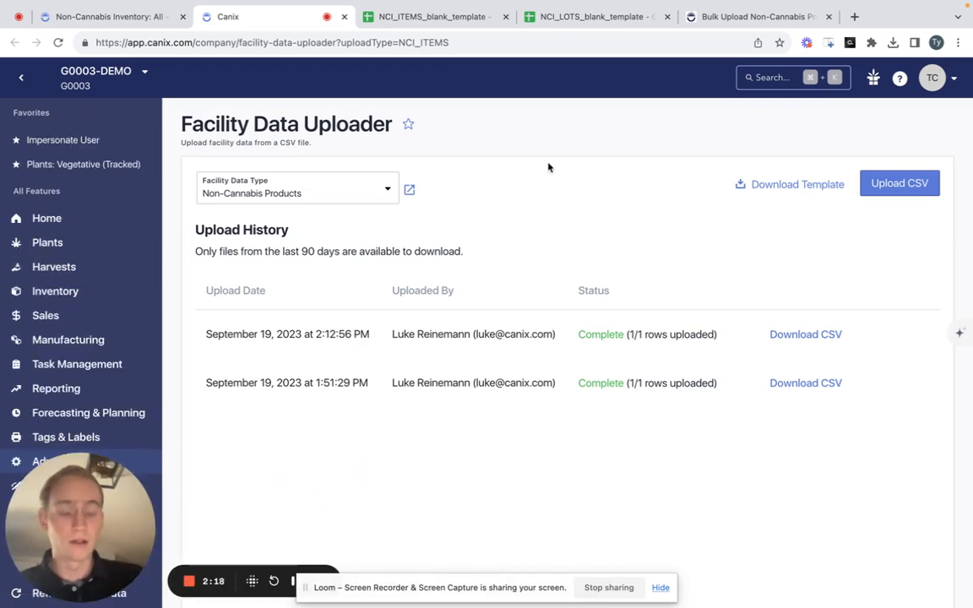
pyautogui.click(22, 78)
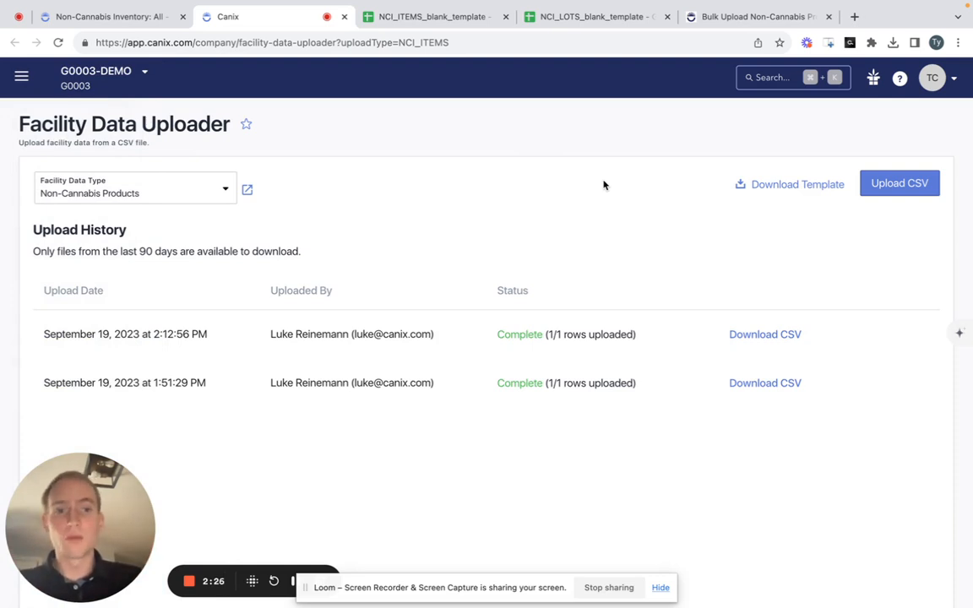
# - Examine the template download options for non-cannabis products, including the blank template with no existing data
pyautogui.click(760, 185)
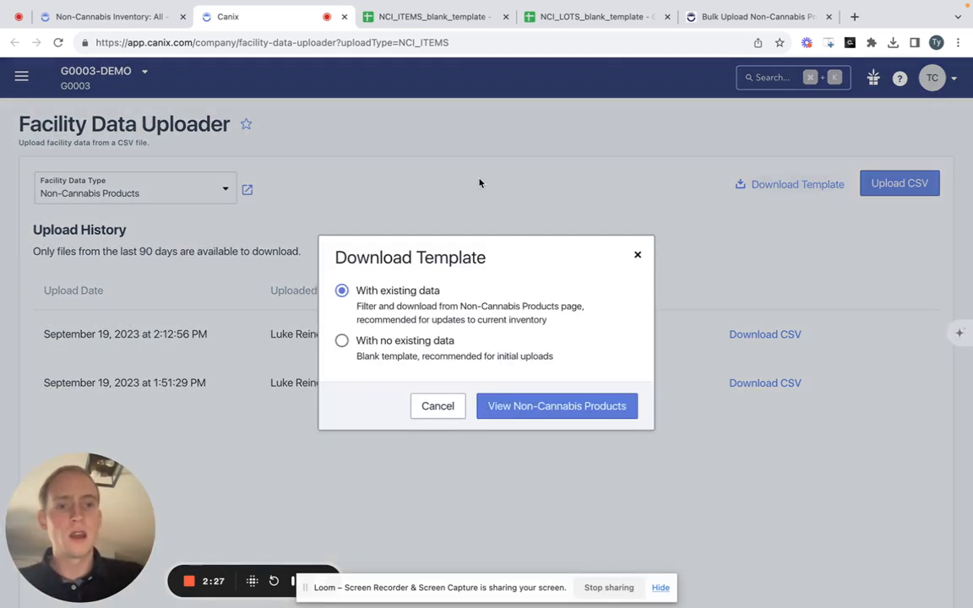
pyautogui.click(424, 341)
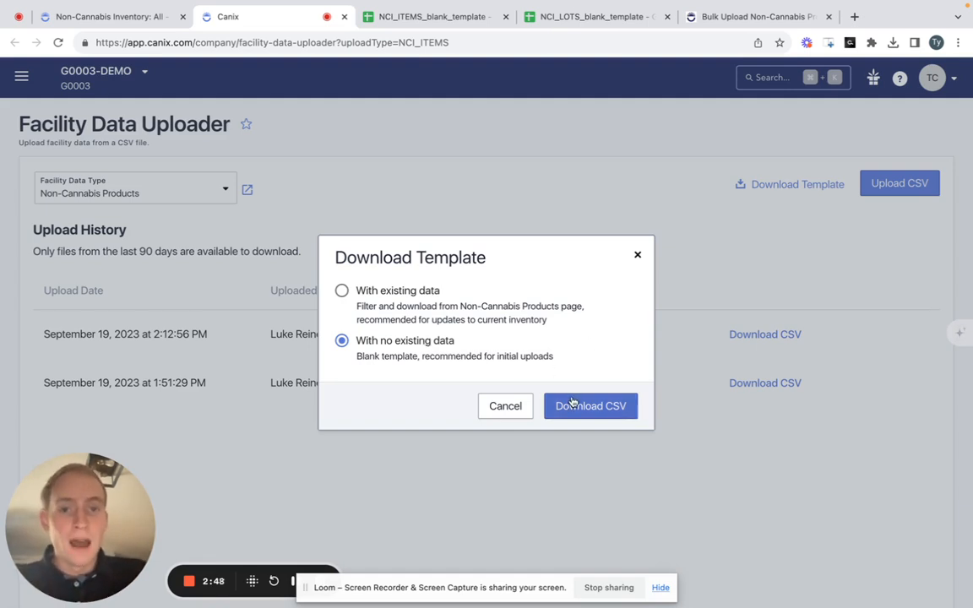
pyautogui.click(637, 257)
# - Switch to the NCI_ITEMS_blank_template spreadsheet and examine its column headers and field descriptions
pyautogui.click(427, 16)
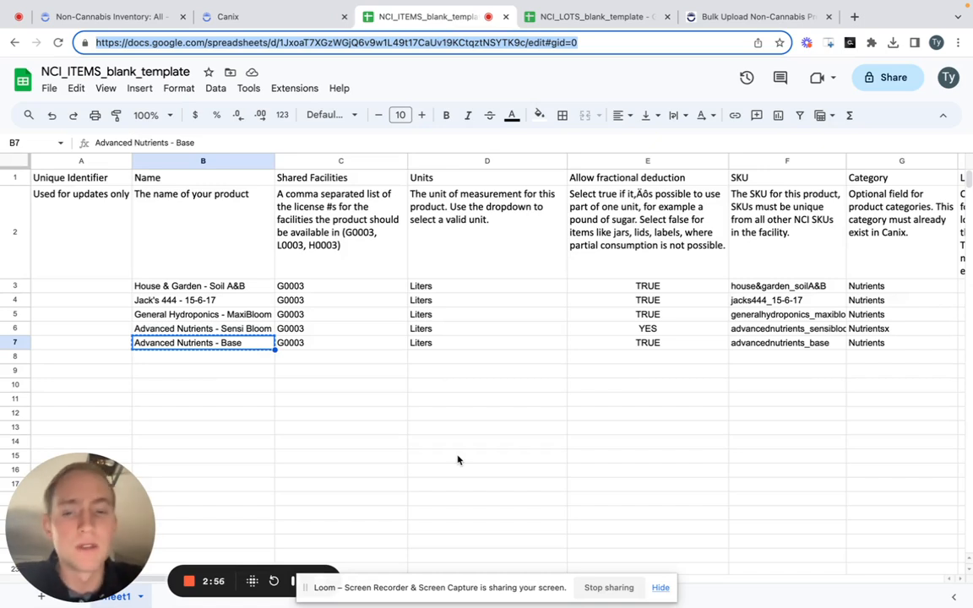
pyautogui.click(535, 274)
pyautogui.press('Up')
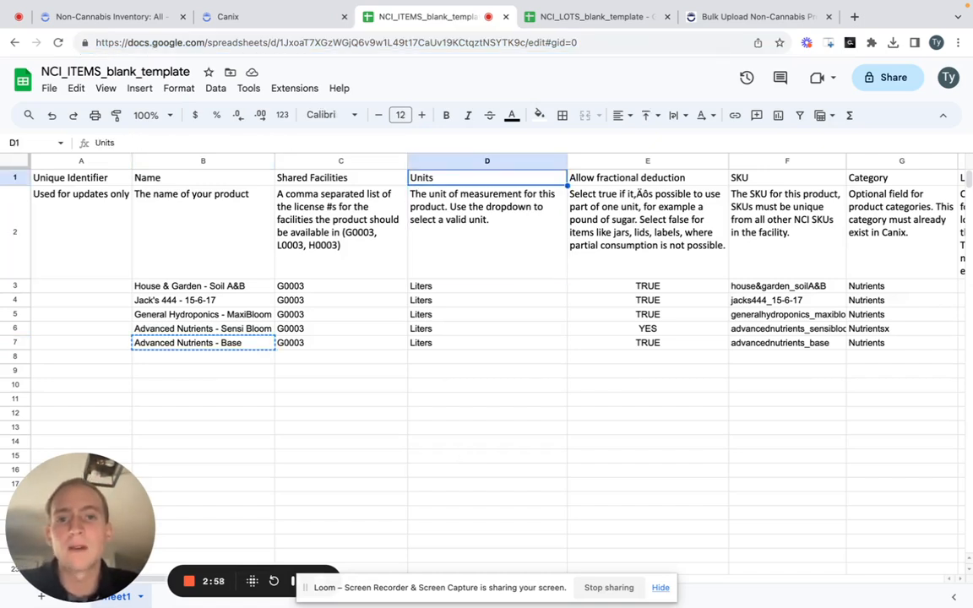
pyautogui.press('Left')
pyautogui.press('Left')
pyautogui.press('Left')
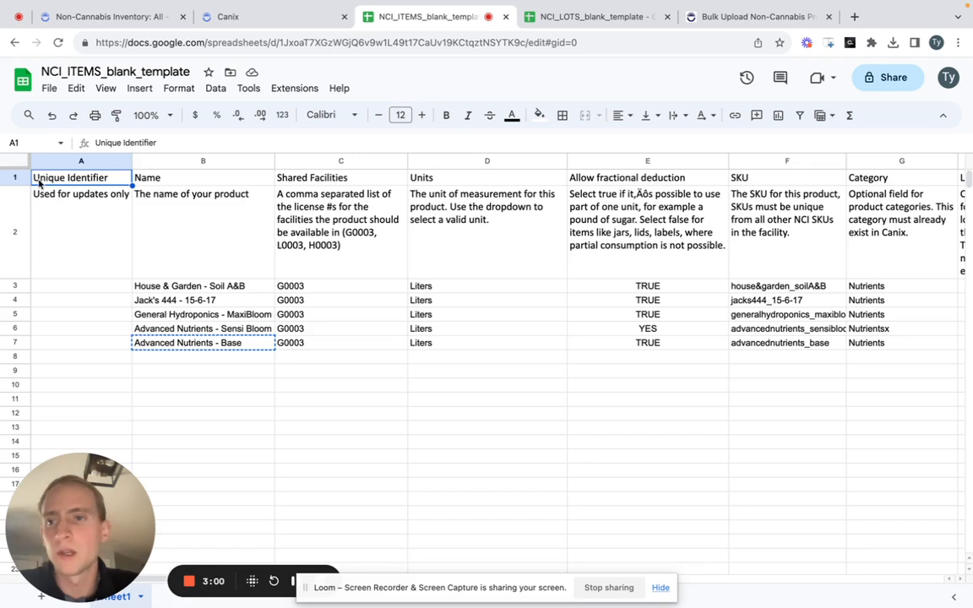
pyautogui.moveTo(15, 177); pyautogui.dragTo(19, 186)
pyautogui.click(128, 224)
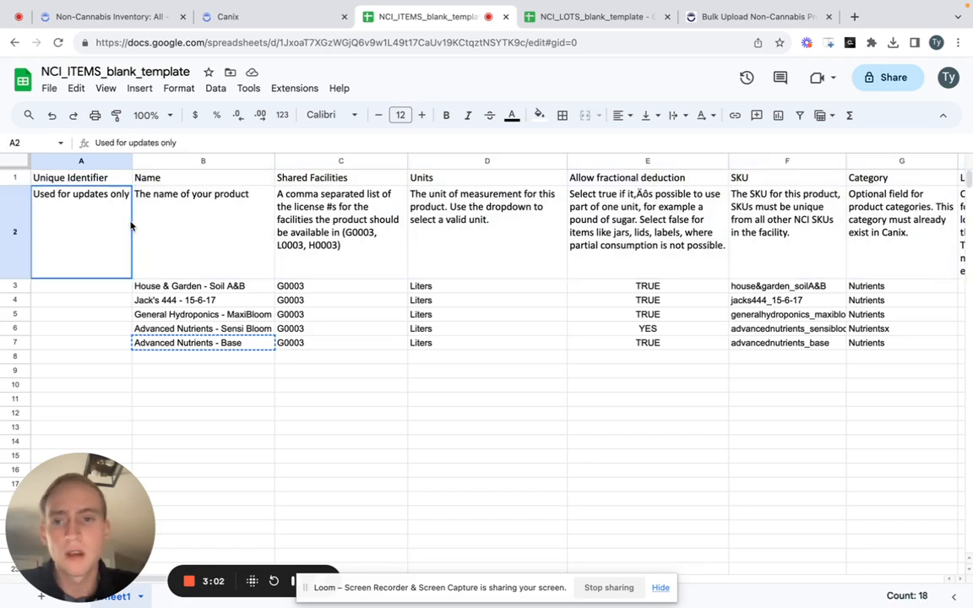
# - Examine the first product row from Name to PAR, along with the Unique Identifier and Name columns
pyautogui.press('Down')
pyautogui.press('Right')
pyautogui.hotkey('shift', 'Right')
pyautogui.hotkey('shift', 'Right')
pyautogui.hotkey('shift', 'Right')
pyautogui.hotkey('shift', 'Right')
pyautogui.hotkey('shift', 'Right')
pyautogui.hotkey('shift', 'Right')
pyautogui.hotkey('shift', 'Right')
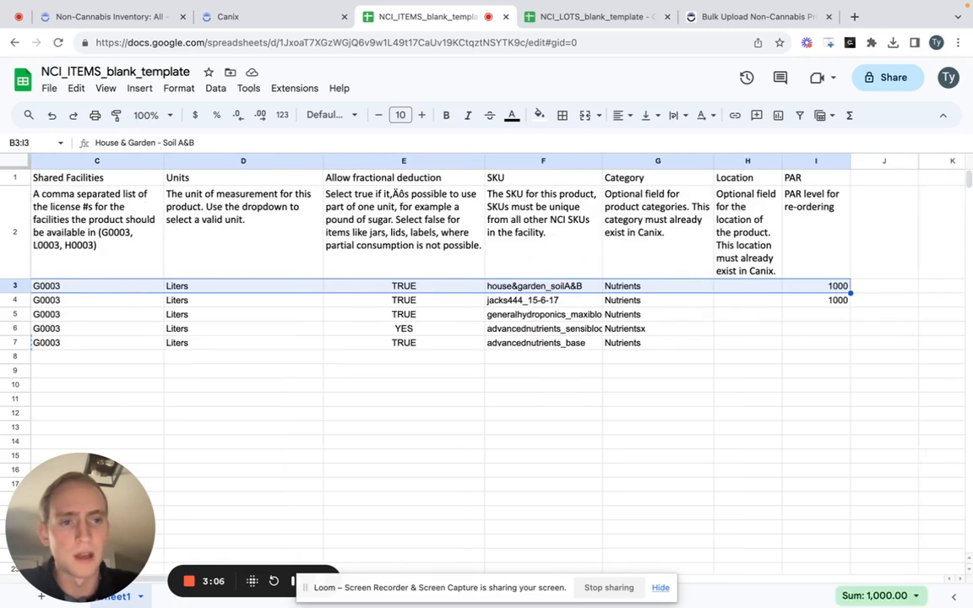
pyautogui.hotkey('shift', 'Left')
pyautogui.hotkey('shift', 'Left')
pyautogui.hotkey('shift', 'Left')
pyautogui.hotkey('shift', 'Left')
pyautogui.hotkey('shift', 'Left')
pyautogui.hotkey('shift', 'Left')
pyautogui.hotkey('shift', 'Left')
pyautogui.press('Left')
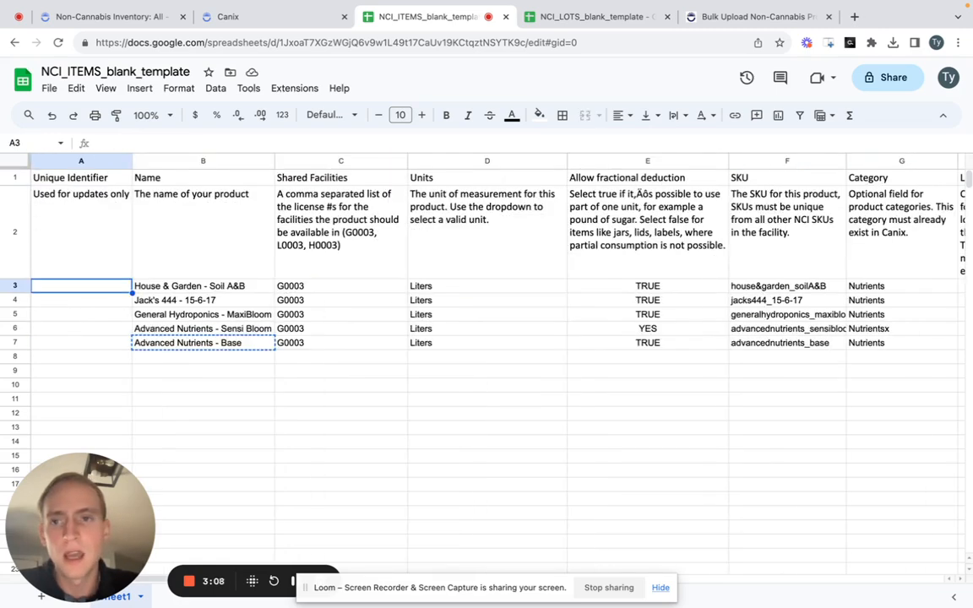
pyautogui.press('Up')
pyautogui.press('Up')
pyautogui.press('Right')
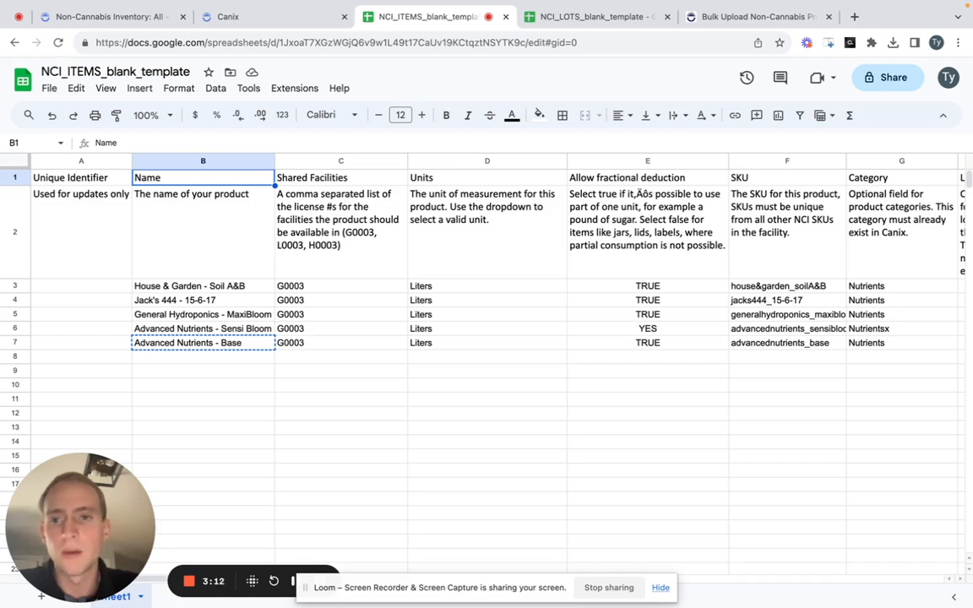
# - Set the shared facilities of the House & Garden - Soil A&B product to G0003,L0003
pyautogui.press('Right')
pyautogui.press('Down')
pyautogui.press('Down')
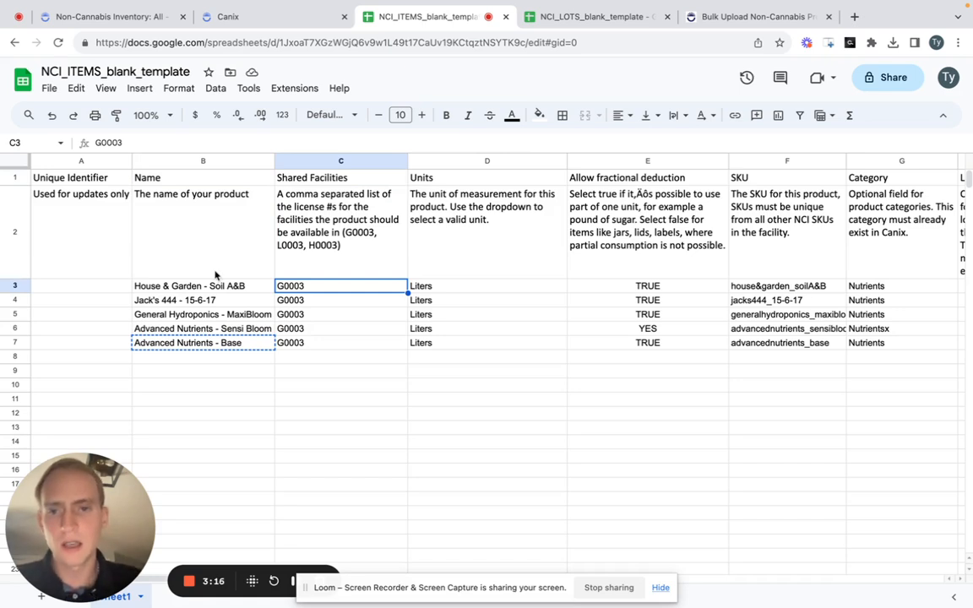
pyautogui.doubleClick(363, 287)
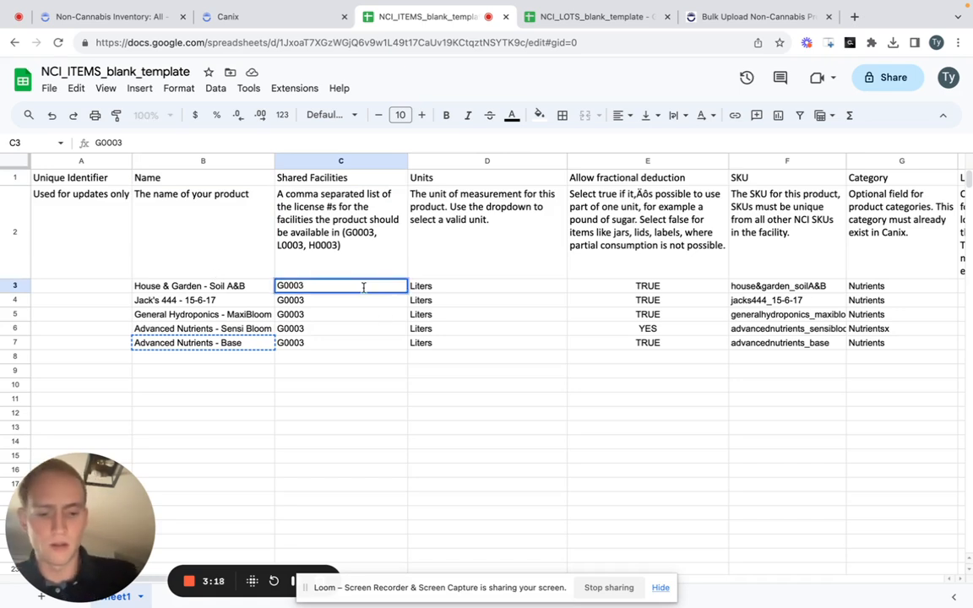
pyautogui.write(',')
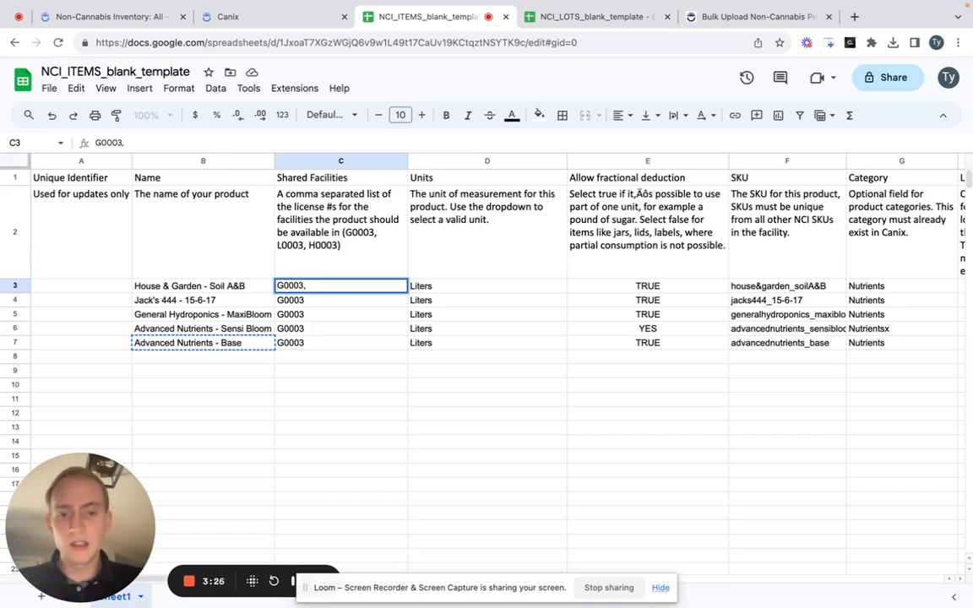
pyautogui.write('L00')
pyautogui.write('03')
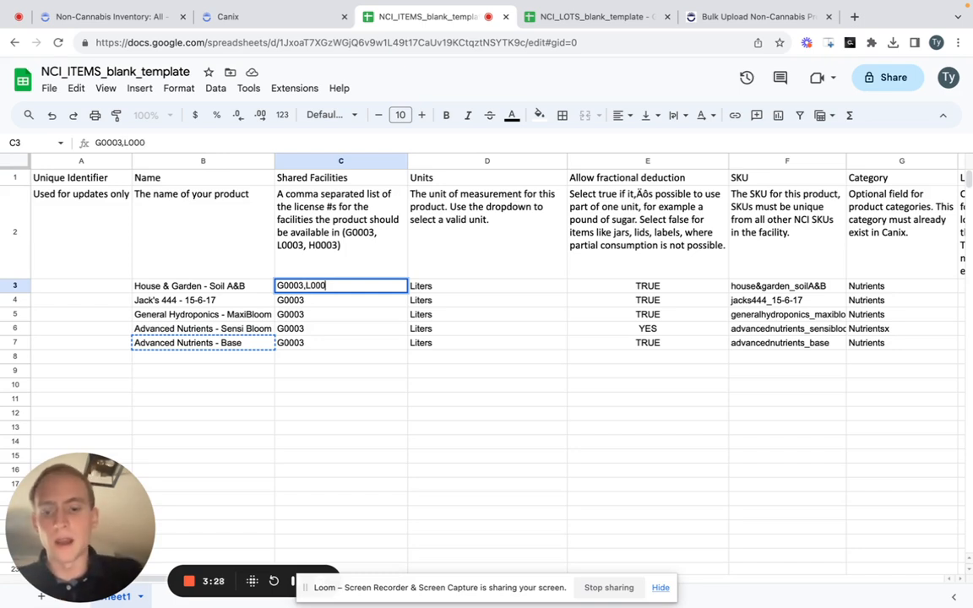
pyautogui.press('Return')
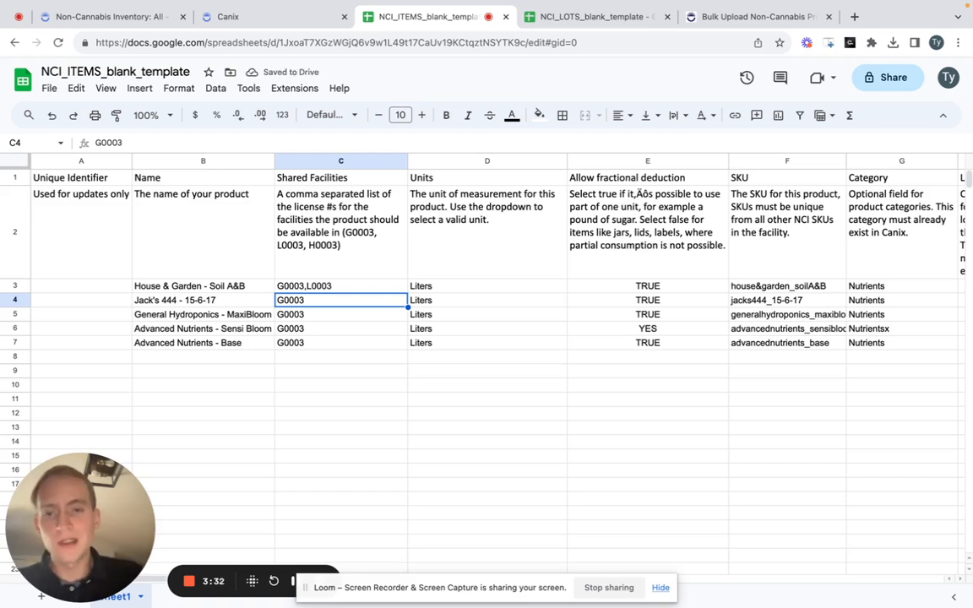
# - Restore the shared facilities of the House & Garden - Soil A&B product to G0003 only
pyautogui.doubleClick(361, 286)
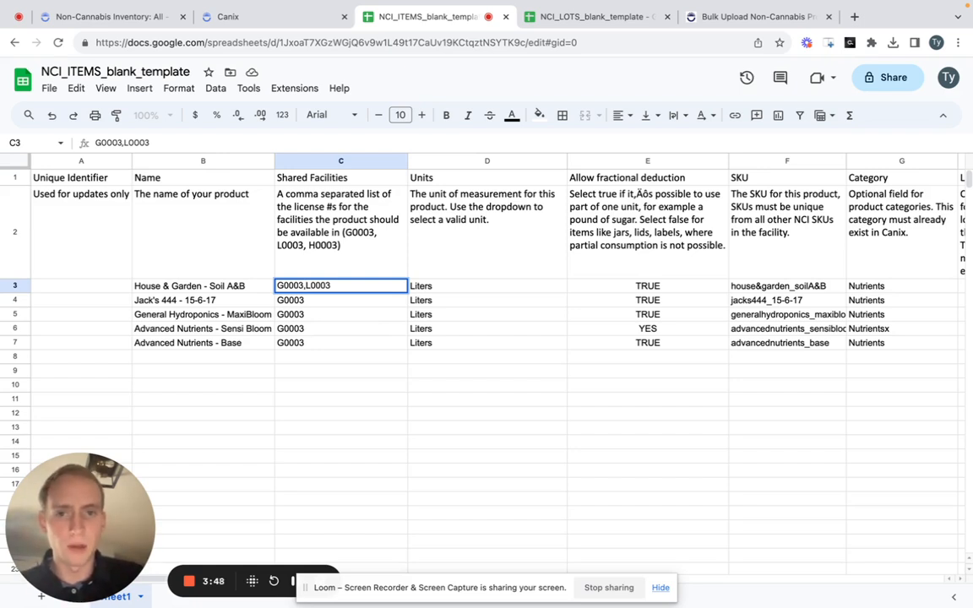
pyautogui.press('shift+super+Right')
pyautogui.write(']')
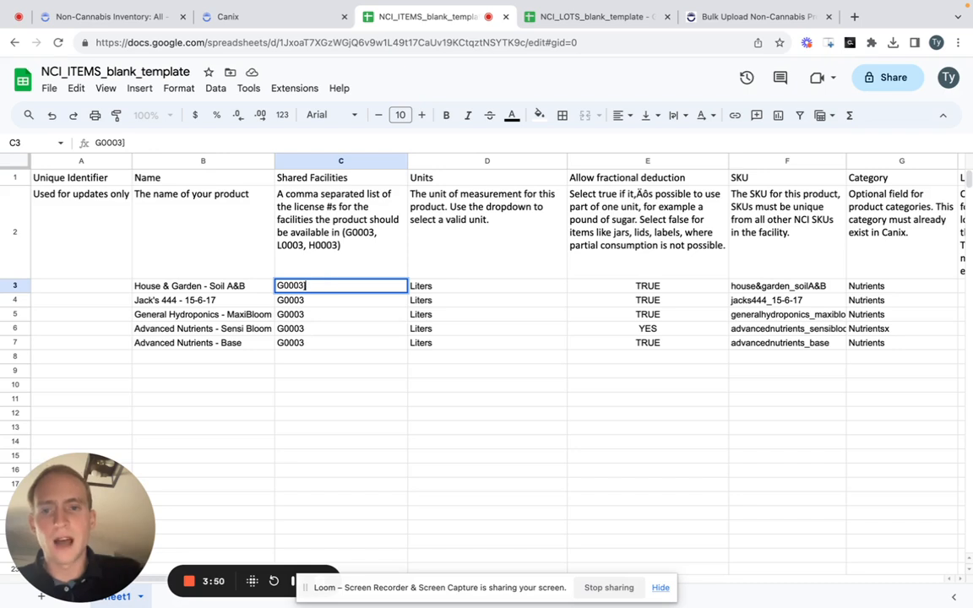
pyautogui.press('BackSpace')
pyautogui.press('Return')
# - Examine the possible units in the Import New Non-Cannabis Products section of the Canix bulk upload help article
pyautogui.press('Up')
pyautogui.press('Right')
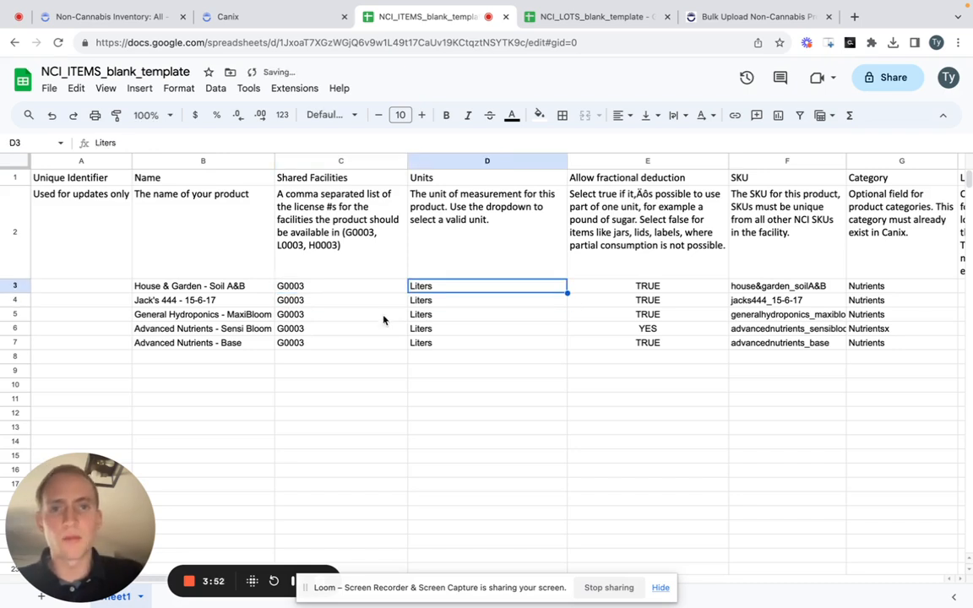
pyautogui.click(743, 17)
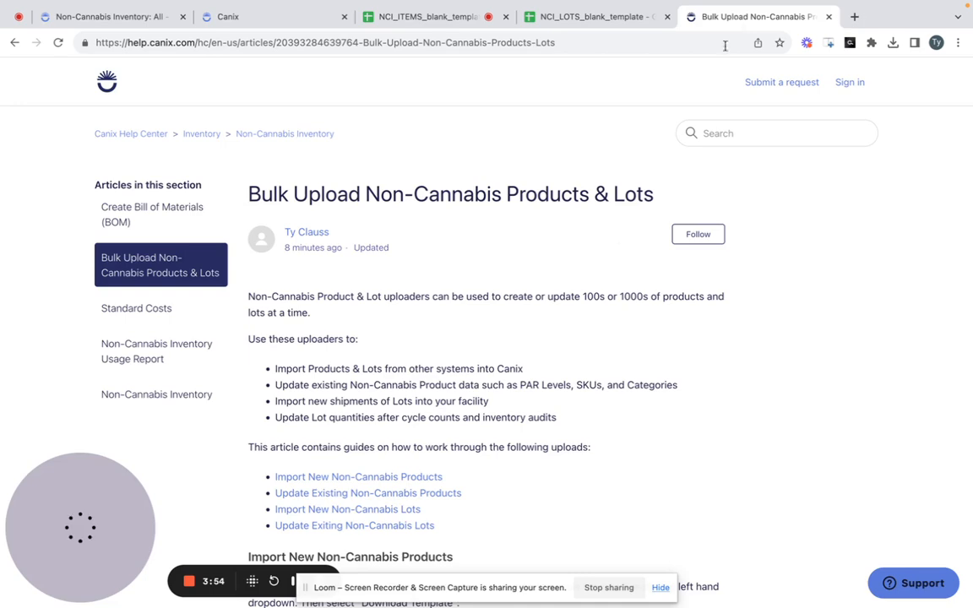
pyautogui.scroll(-5, 619, 247)
pyautogui.scroll(-3, 620, 246)
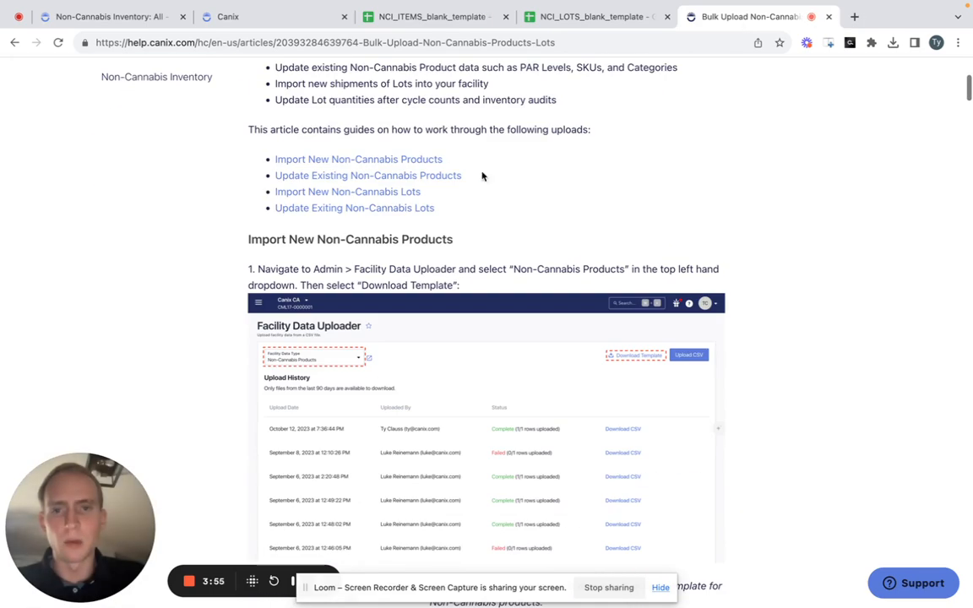
pyautogui.click(435, 161)
pyautogui.scroll(-5, 685, 229)
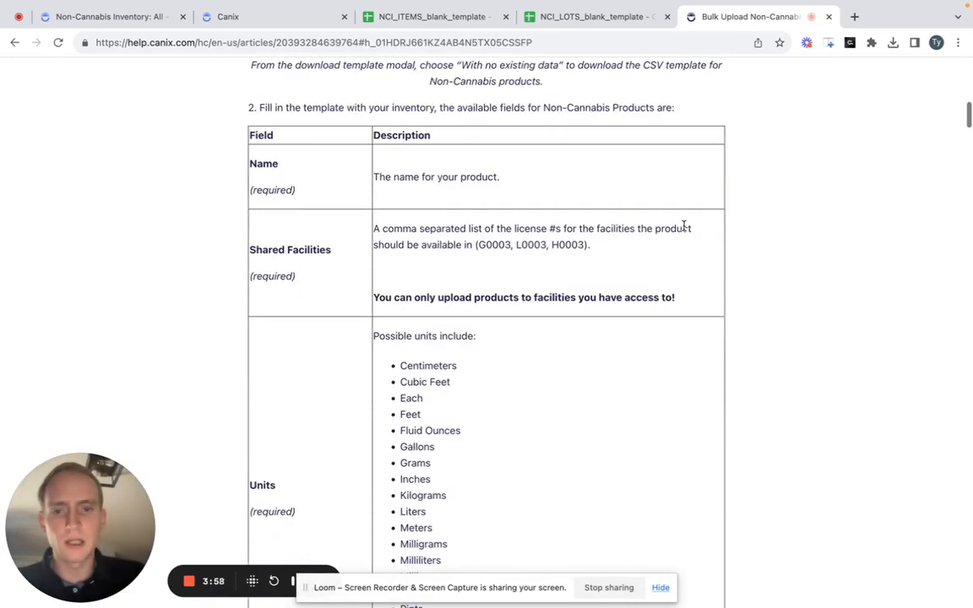
pyautogui.moveTo(452, 510); pyautogui.dragTo(397, 207)
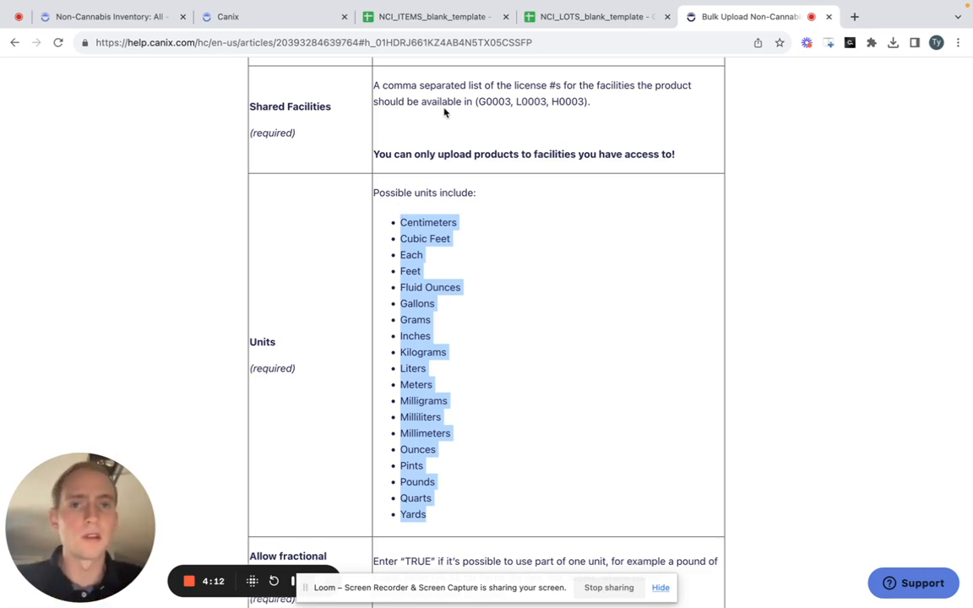
# - Return to the NCI_ITEMS_blank_template spreadsheet and examine the Units, Allow fractional deduction and SKU entries of the first products
pyautogui.click(278, 17)
pyautogui.click(406, 20)
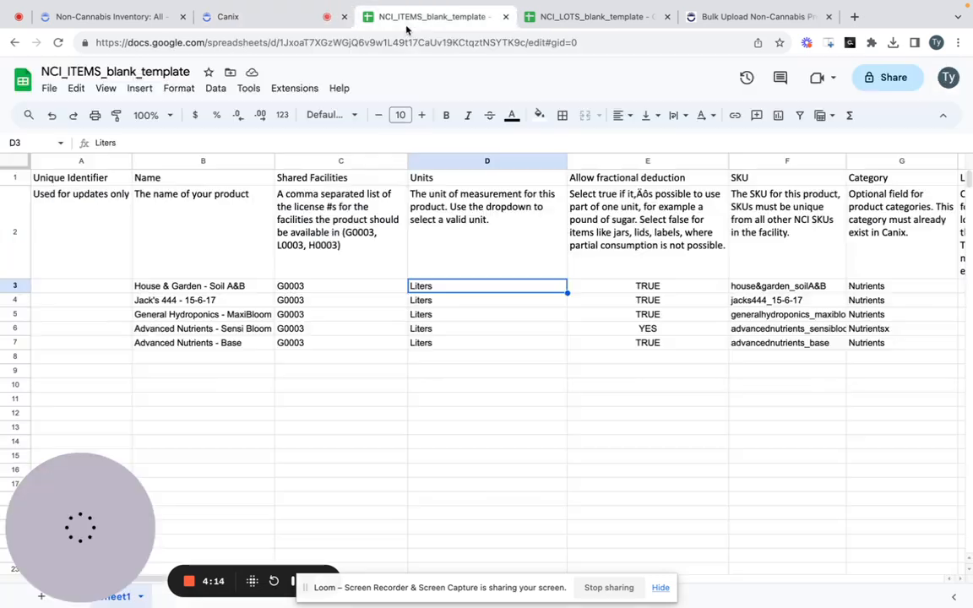
pyautogui.press('Down')
pyautogui.press('Right')
pyautogui.press('Right')
pyautogui.press('Right')
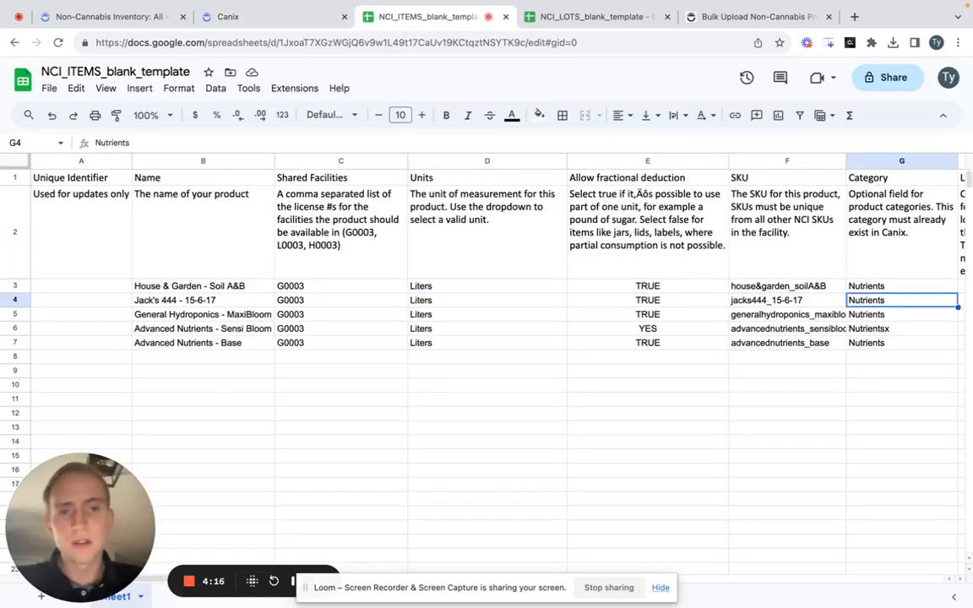
pyautogui.press('Up')
pyautogui.press('Left')
pyautogui.press('Left')
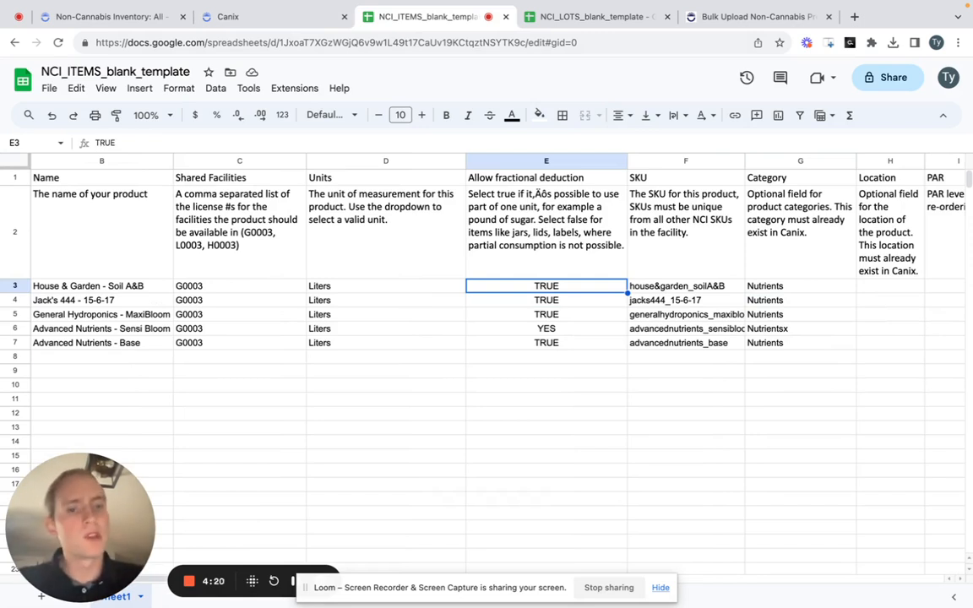
pyautogui.click(440, 288)
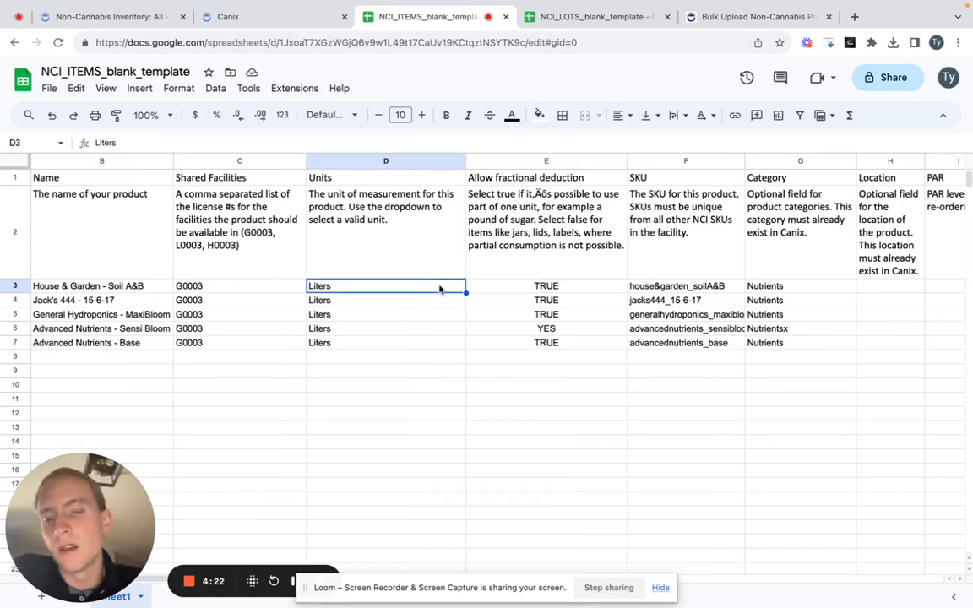
pyautogui.click(436, 300)
pyautogui.press('Up')
pyautogui.press('Down')
pyautogui.press('Right')
pyautogui.press('Up')
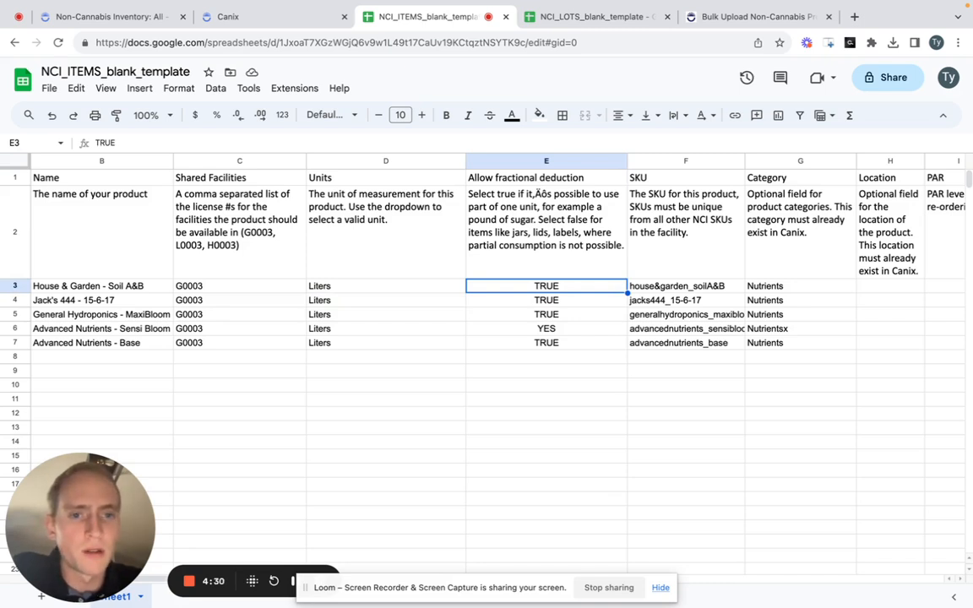
pyautogui.press('Right')
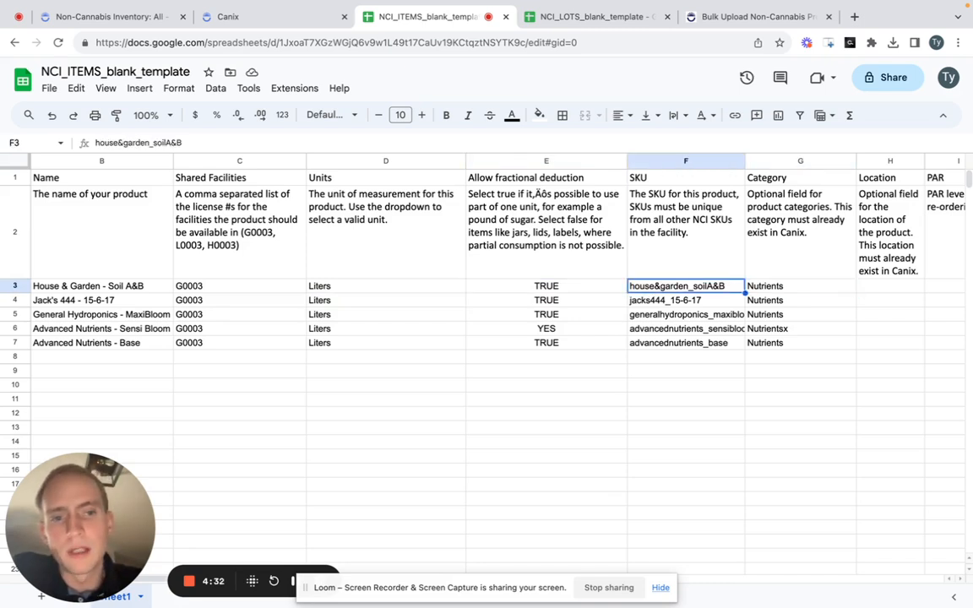
# - Examine the SKU and Category entries of the first few products in the NCI_ITEMS_blank_template sheet
pyautogui.press('Down')
pyautogui.press('Up')
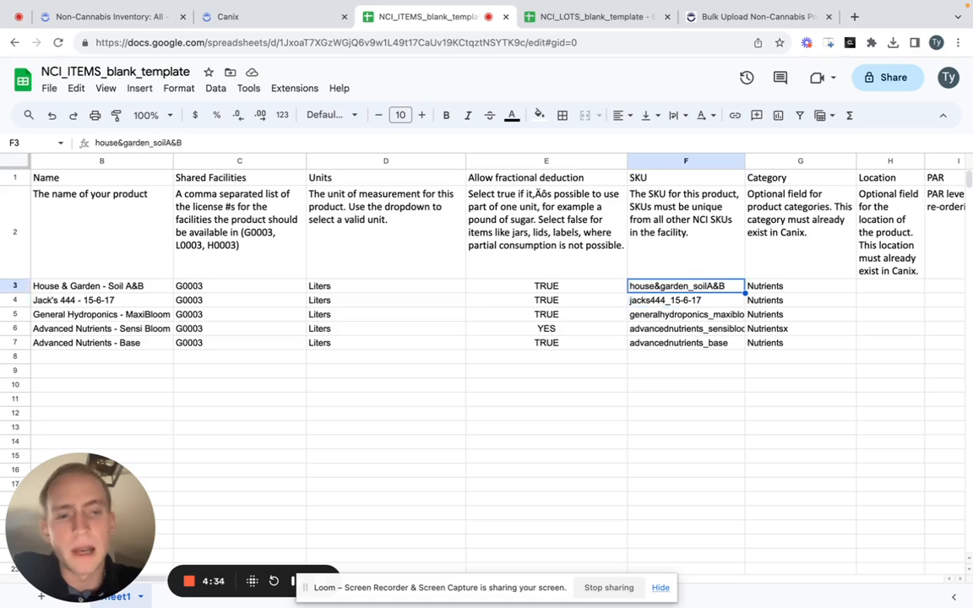
pyautogui.press('Down')
pyautogui.press('Down')
pyautogui.press('Down')
pyautogui.press('Right')
pyautogui.press('Up')
pyautogui.press('Up')
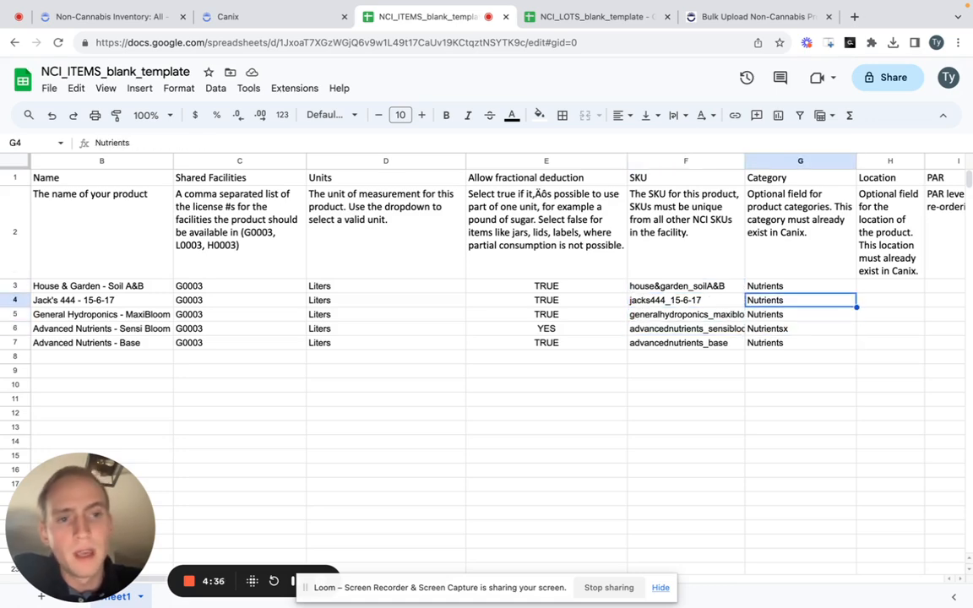
# - Examine the optional Category, Location and PAR columns for the first products
pyautogui.press('Right')
pyautogui.press('Right')
pyautogui.press('Right')
pyautogui.press('Left')
pyautogui.press('Left')
pyautogui.press('Left')
pyautogui.press('Up')
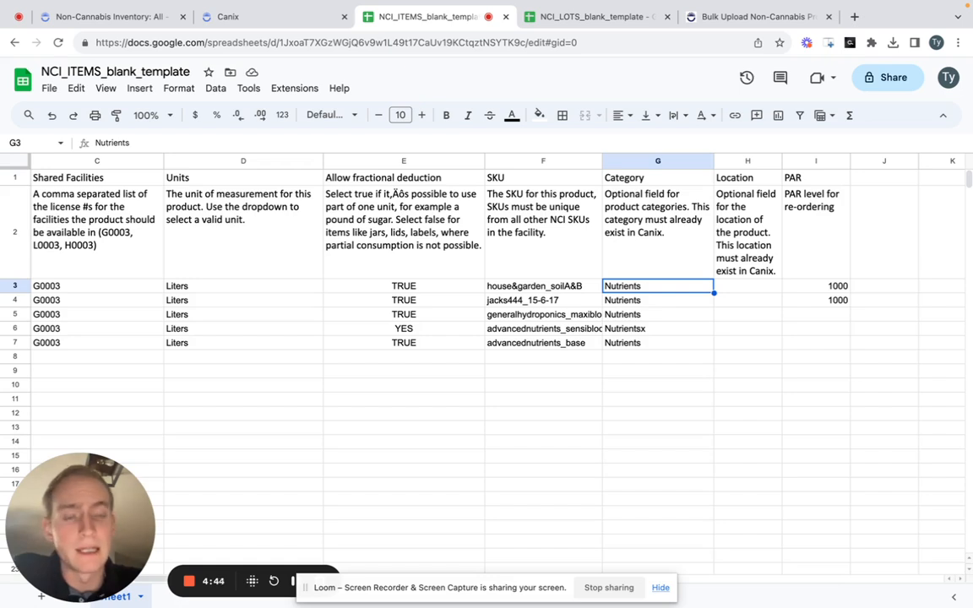
pyautogui.press('Right')
pyautogui.press('Left')
pyautogui.press('Right')
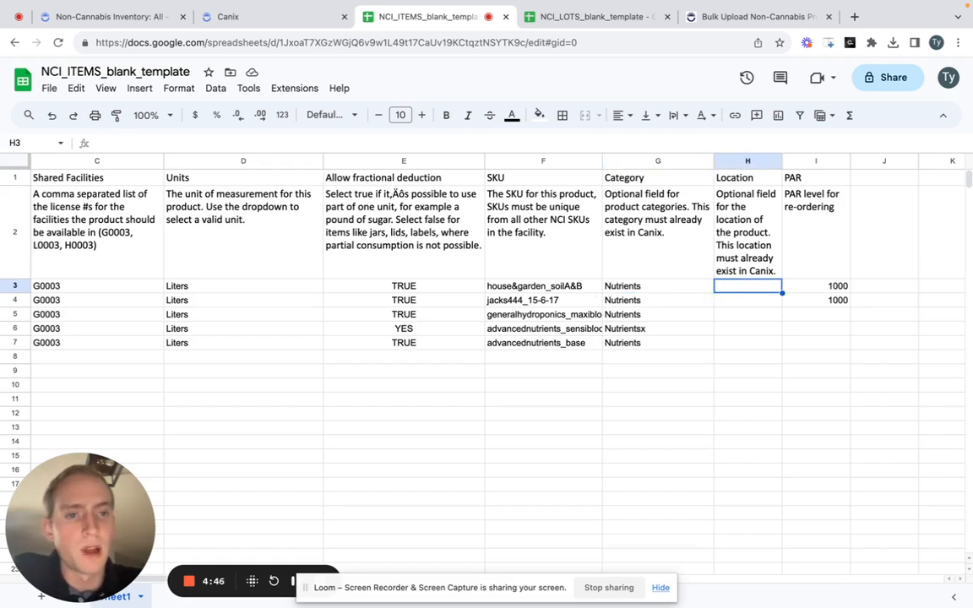
pyautogui.press('Right')
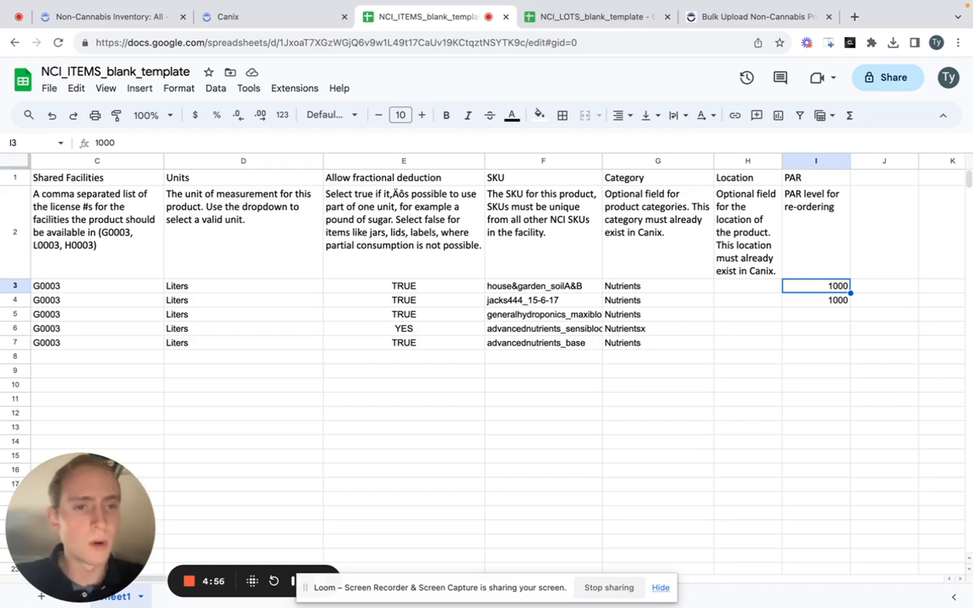
pyautogui.press('Left')
pyautogui.press('Left')
pyautogui.press('Left')
pyautogui.press('Left')
pyautogui.press('Left')
pyautogui.press('Left')
pyautogui.press('Left')
pyautogui.press('Left')
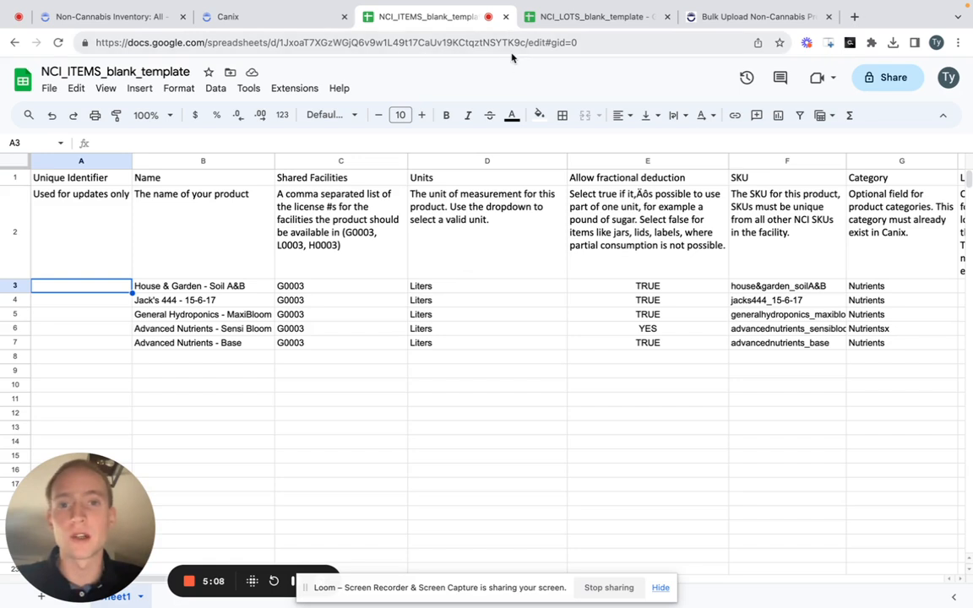
# - Delete the row of field descriptions beneath the header row so the product rows directly follow the headers
pyautogui.click(49, 88)
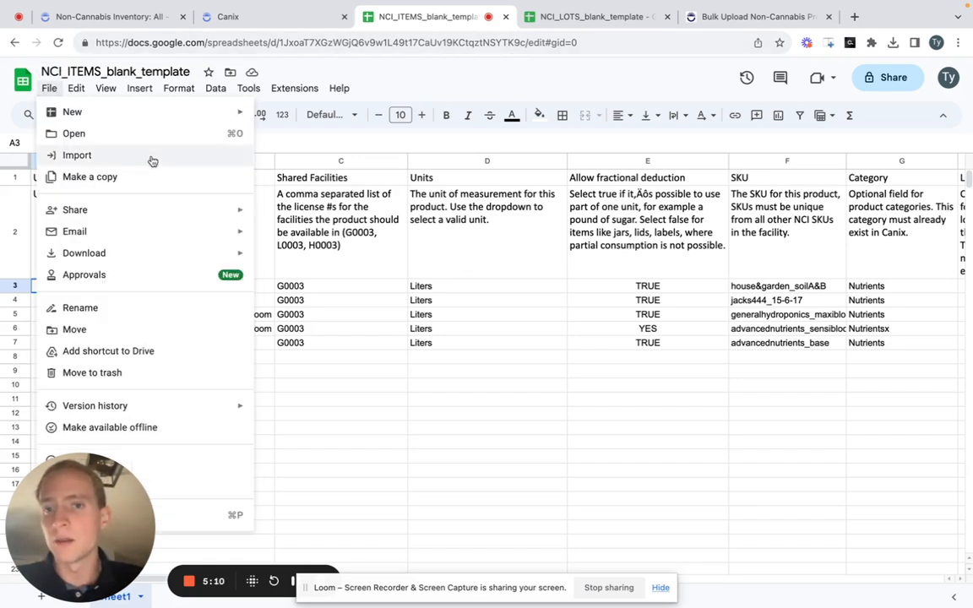
pyautogui.click(363, 80)
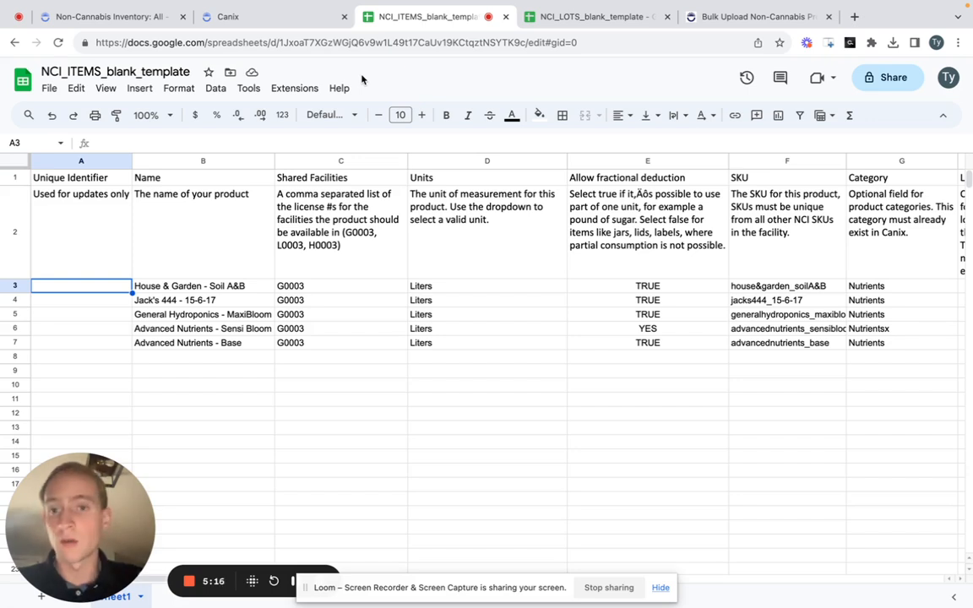
pyautogui.click(286, 220)
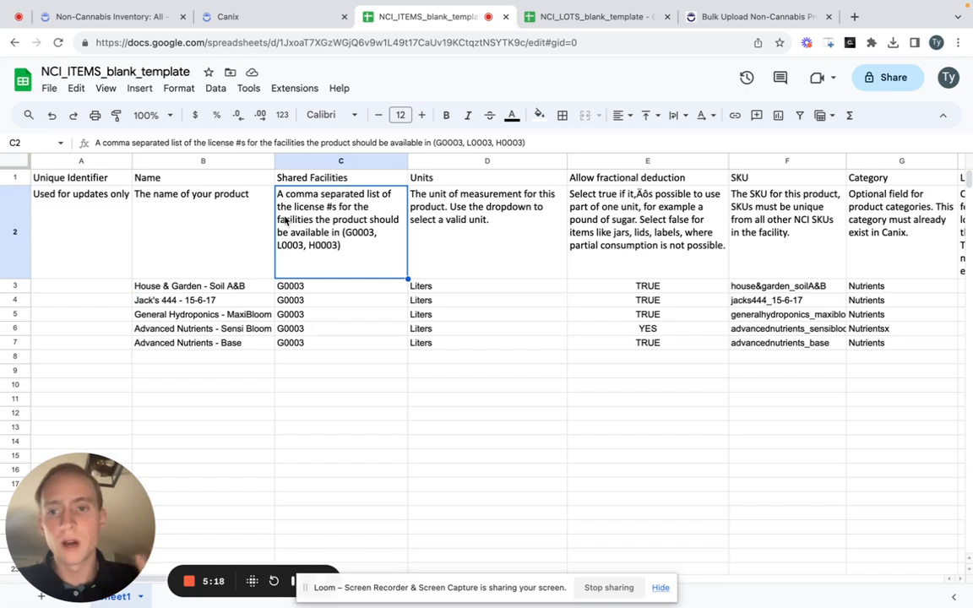
pyautogui.rightClick(14, 225)
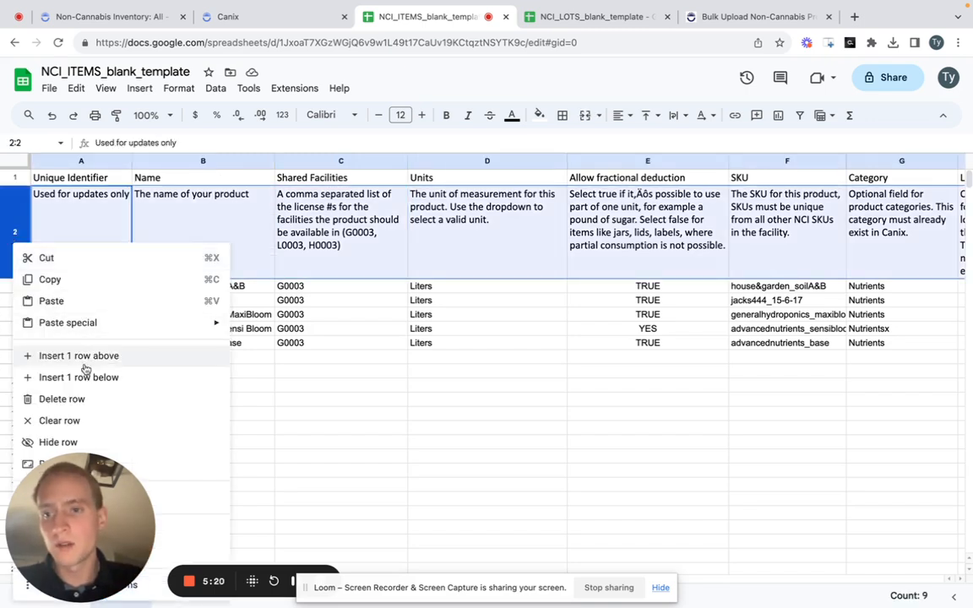
pyautogui.click(81, 403)
pyautogui.click(479, 324)
pyautogui.press('Up')
pyautogui.press('Left')
pyautogui.press('super+Up')
pyautogui.press('super+Up')
pyautogui.press('Left')
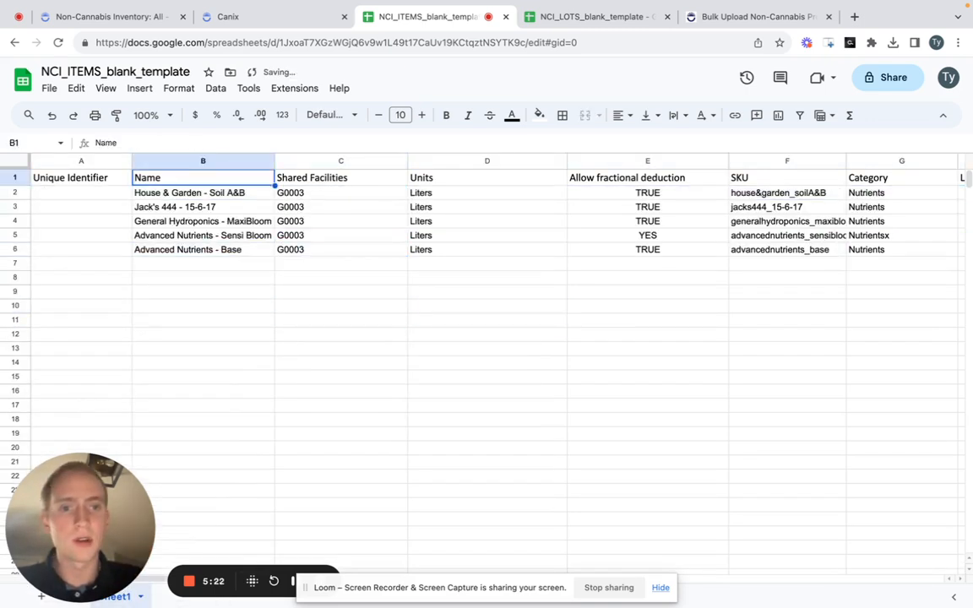
pyautogui.press('Left')
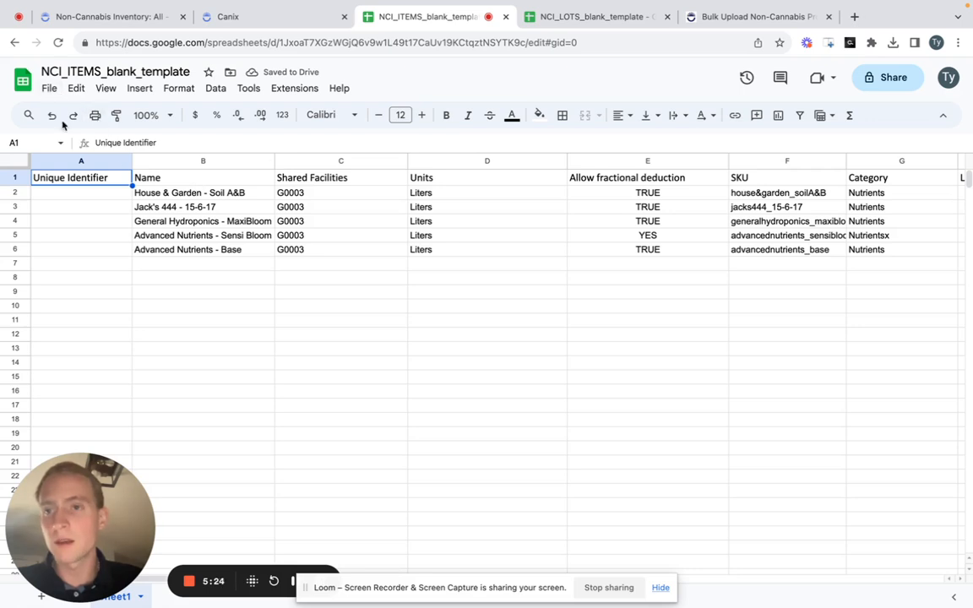
pyautogui.press('Down')
pyautogui.press('Up')
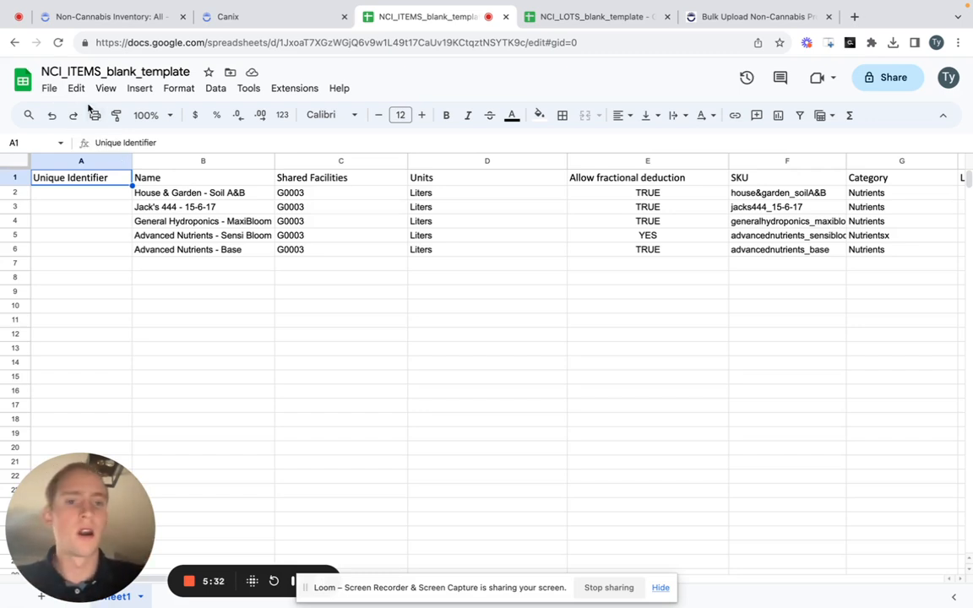
# - Download the product sheet as a Comma Separated Values (.csv) file
pyautogui.click(52, 90)
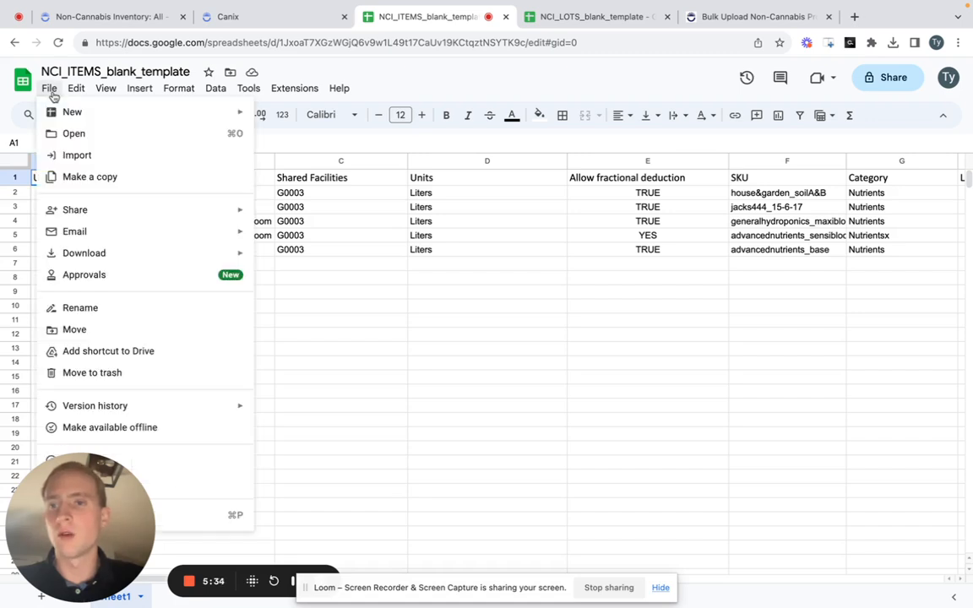
pyautogui.moveTo(179, 255)
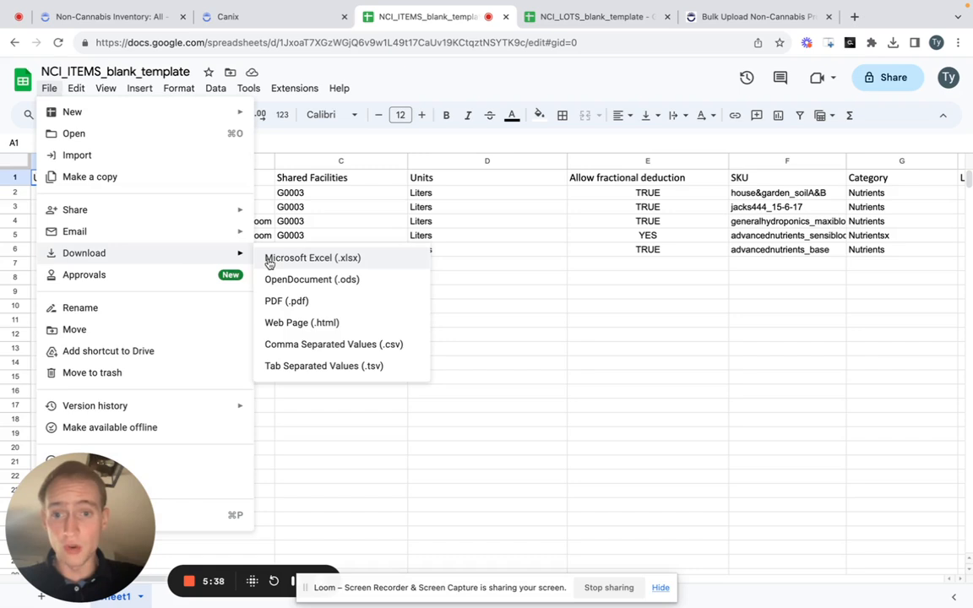
pyautogui.click(363, 344)
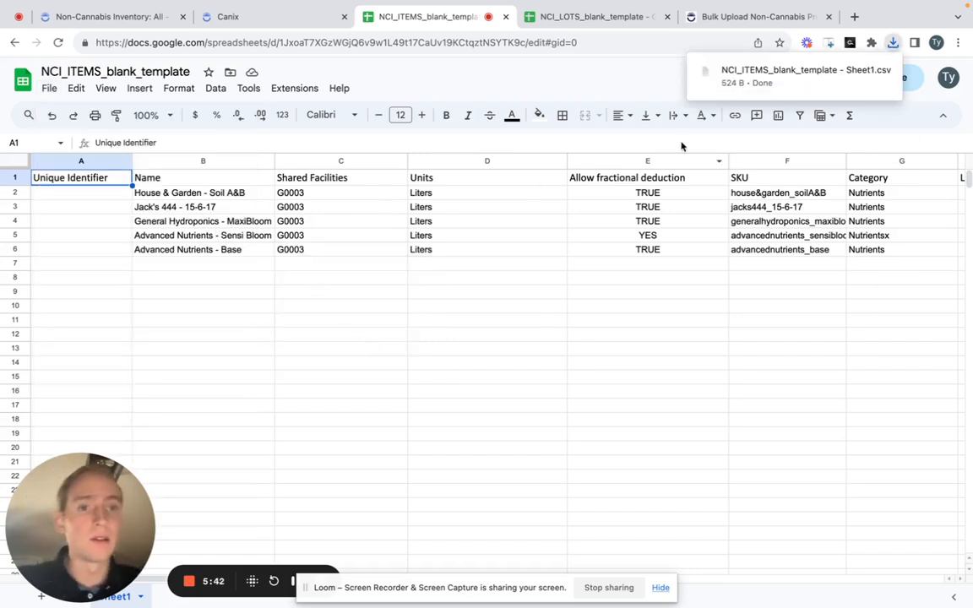
# - Switch to the Canix Facility Data Uploader and load the downloaded NCI_ITEMS Sheet1 CSV file for Non-Cannabis Products
pyautogui.click(282, 18)
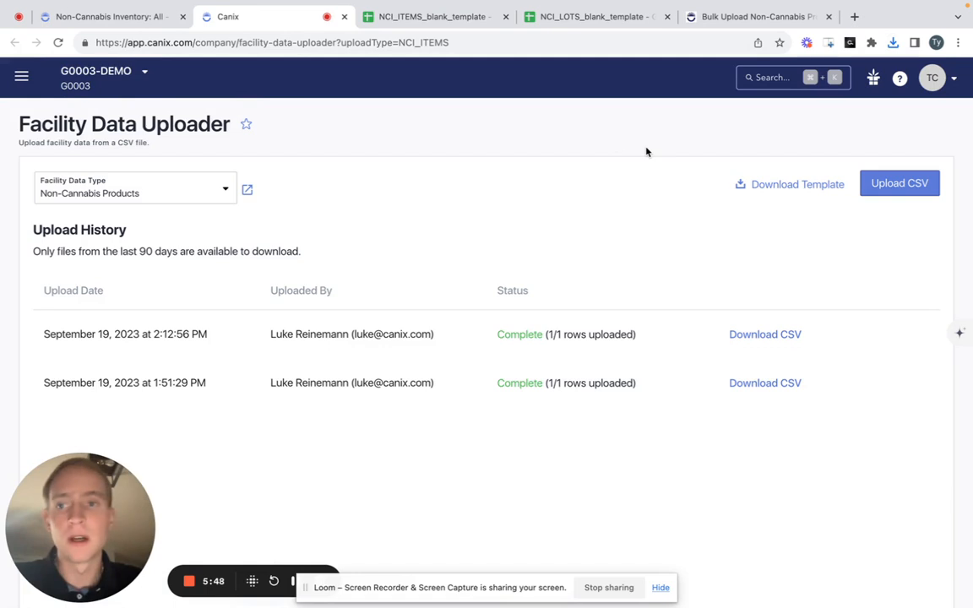
pyautogui.click(909, 189)
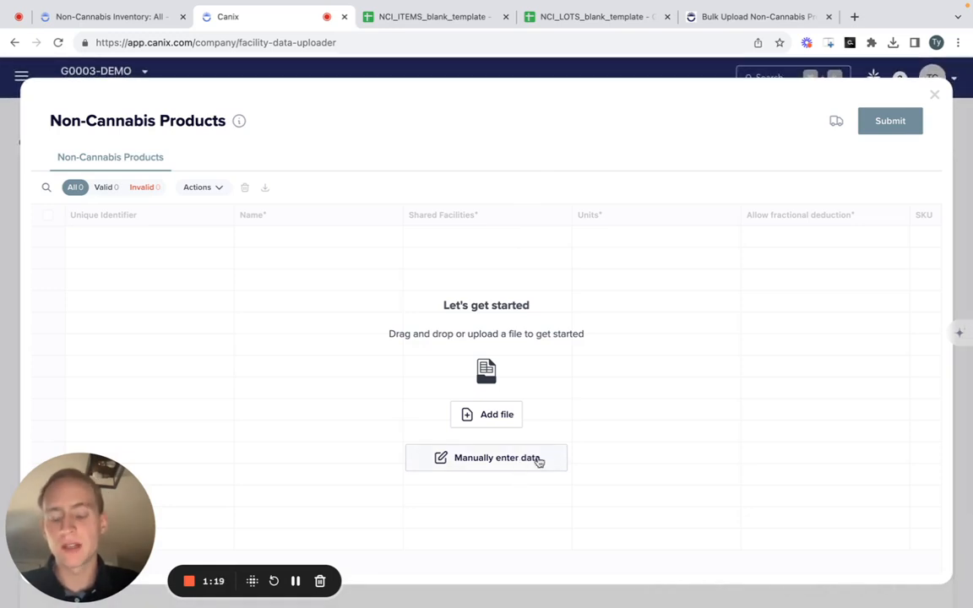
pyautogui.click(511, 417)
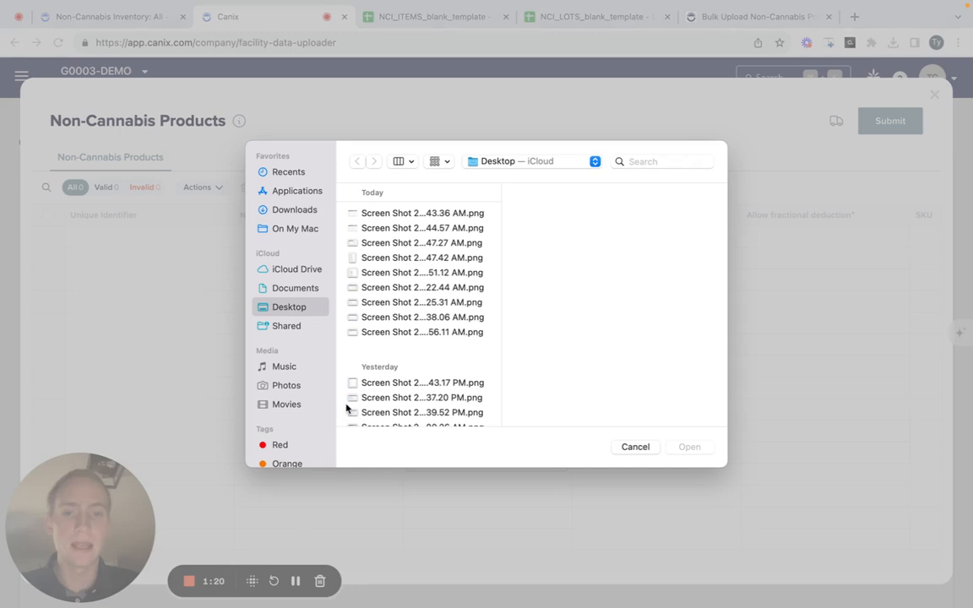
pyautogui.click(301, 210)
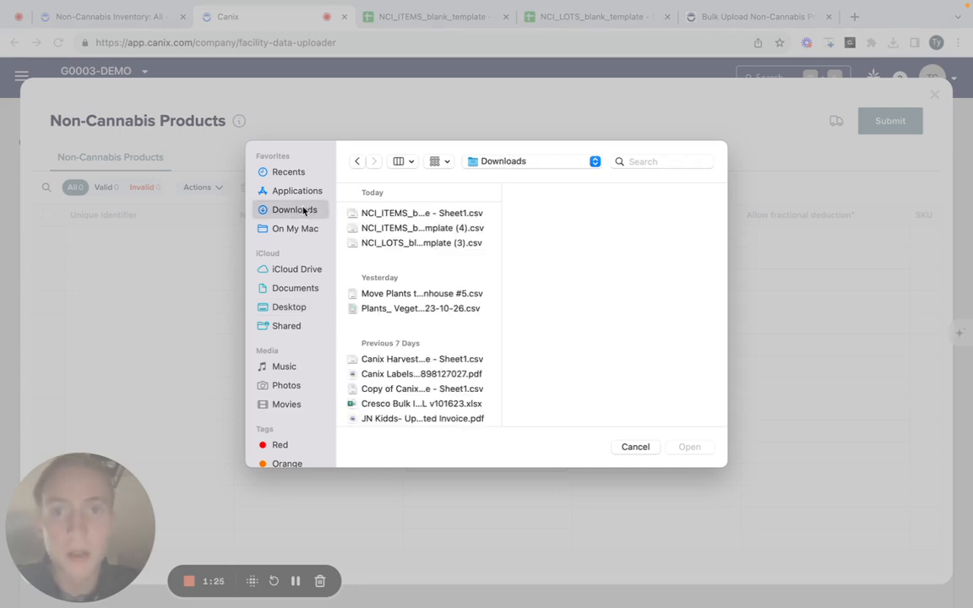
pyautogui.click(436, 234)
pyautogui.press('Down')
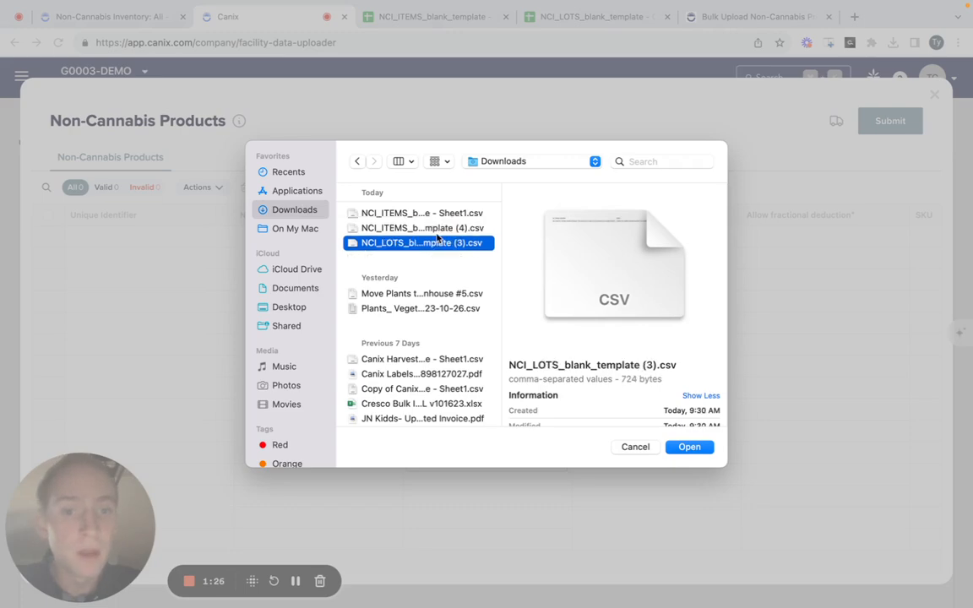
pyautogui.press('Up')
pyautogui.press('Up')
pyautogui.press('Return')
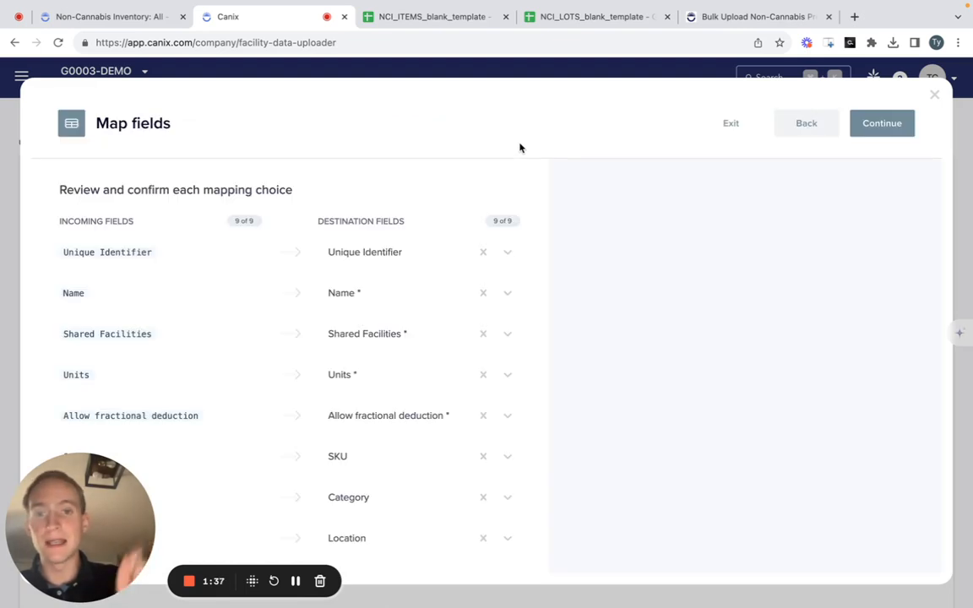
# - Review the field mappings, keep Name mapped to Name, and accept the field mappings and the Liters unit mapping
pyautogui.scroll(-1, 473, 251)
pyautogui.moveTo(391, 396)
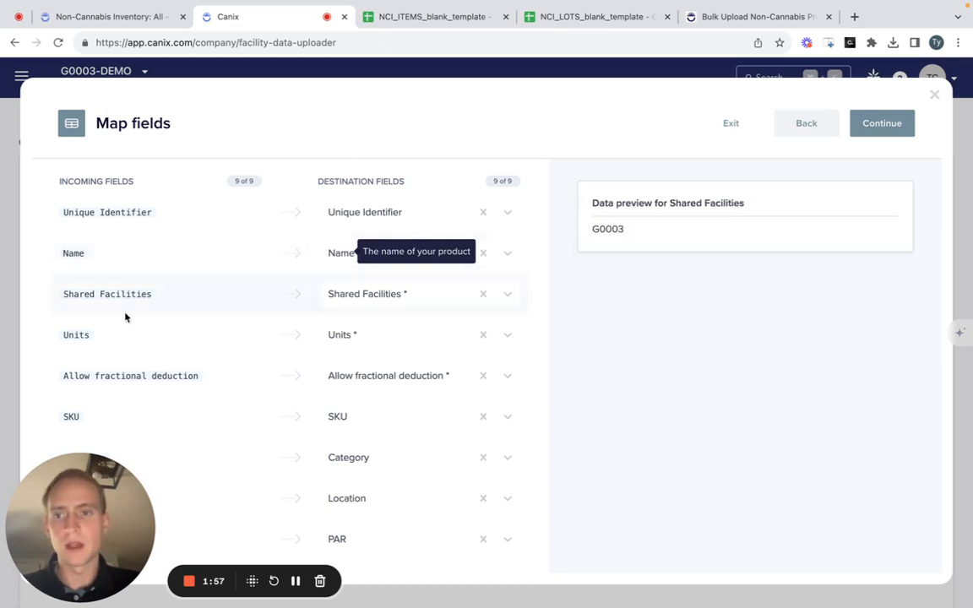
pyautogui.scroll(1, 174, 285)
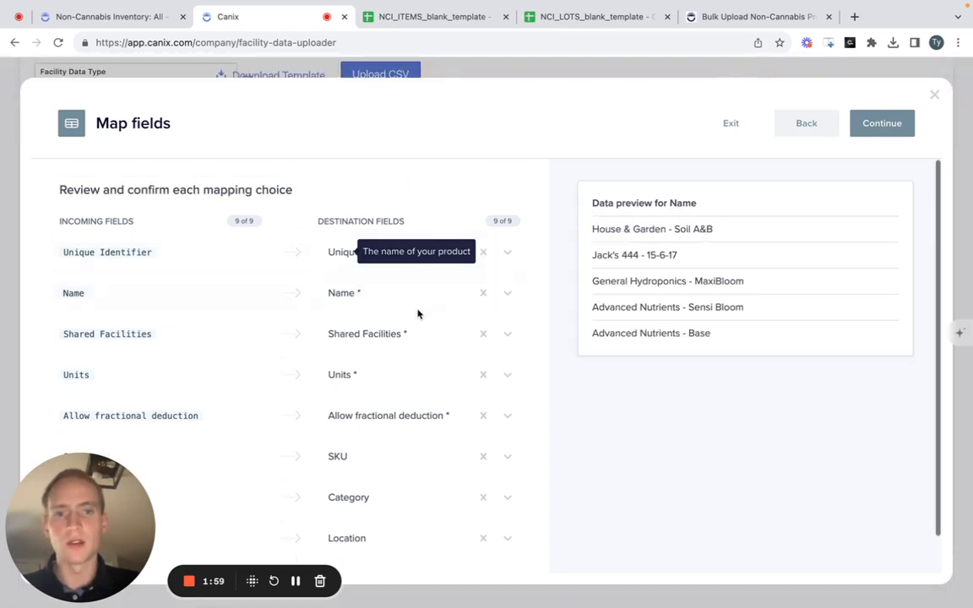
pyautogui.click(510, 296)
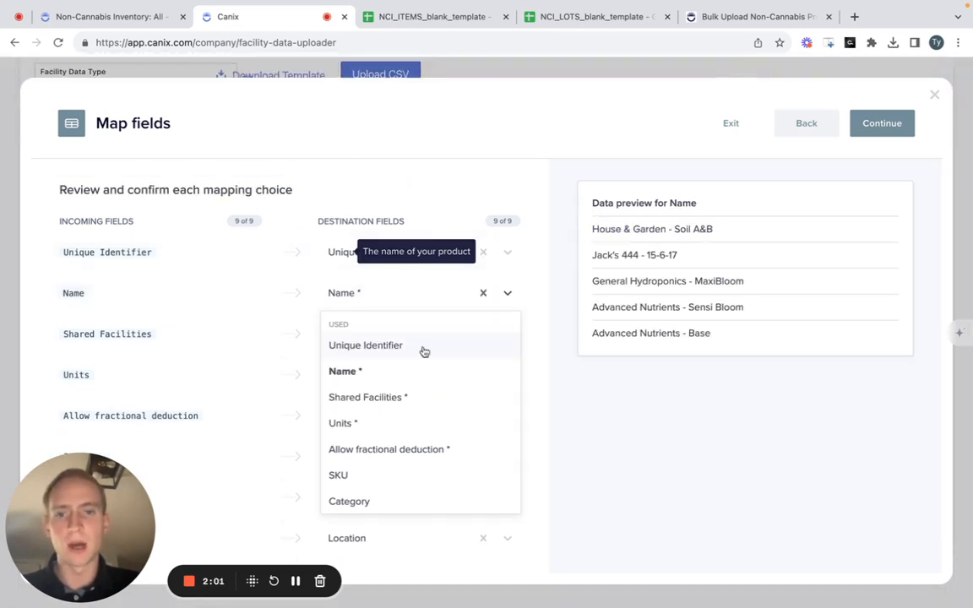
pyautogui.click(404, 372)
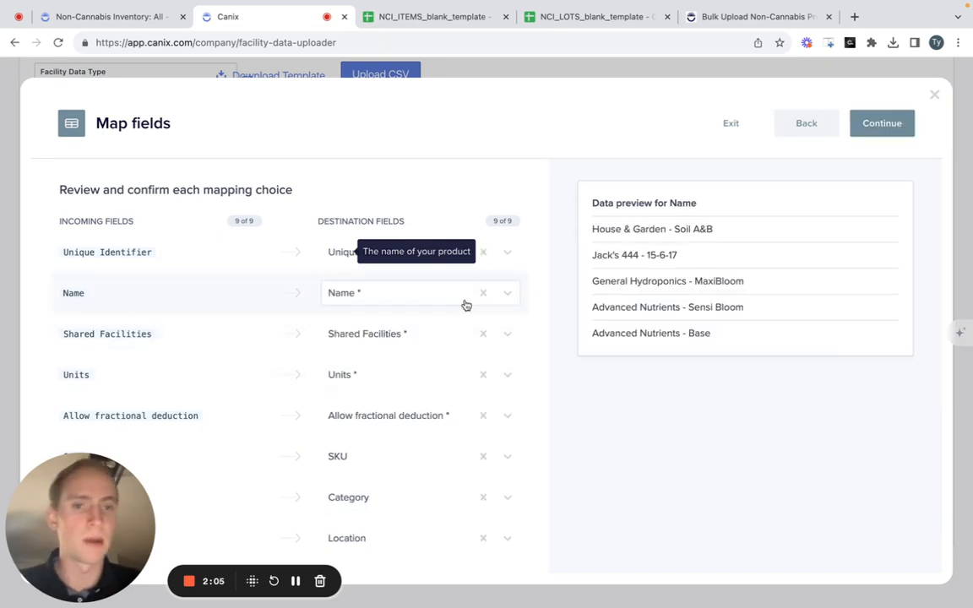
pyautogui.click(882, 125)
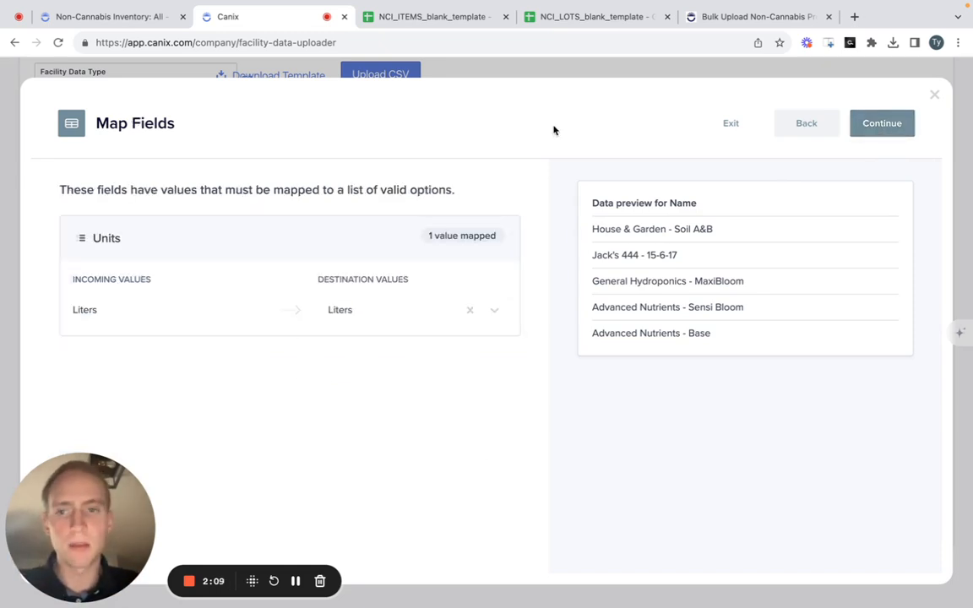
pyautogui.click(880, 128)
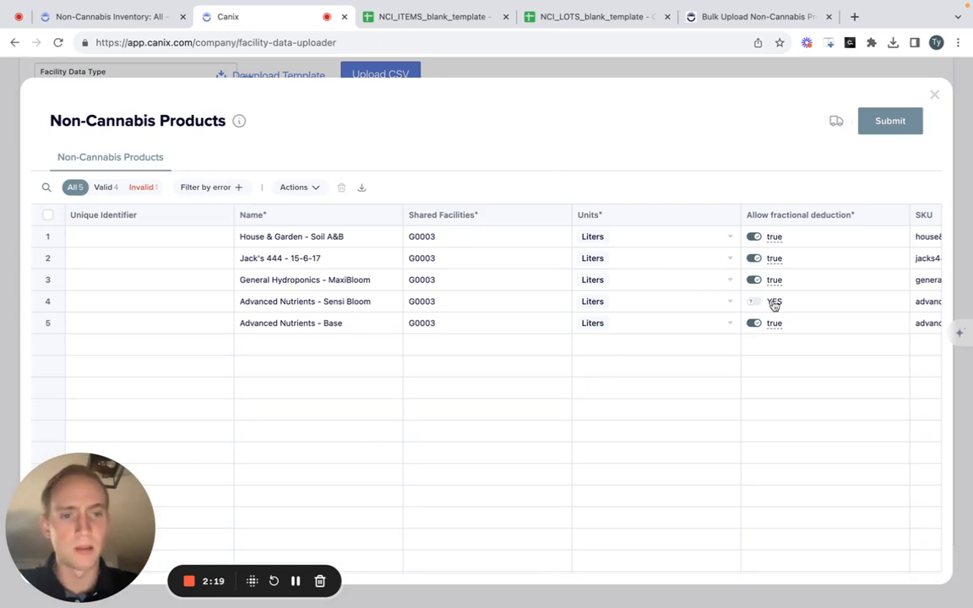
# - Correct the category of the Advanced Nutrients - Sensi Bloom product to Nutrients
pyautogui.hscroll(10, 791, 302)
pyautogui.click(707, 304)
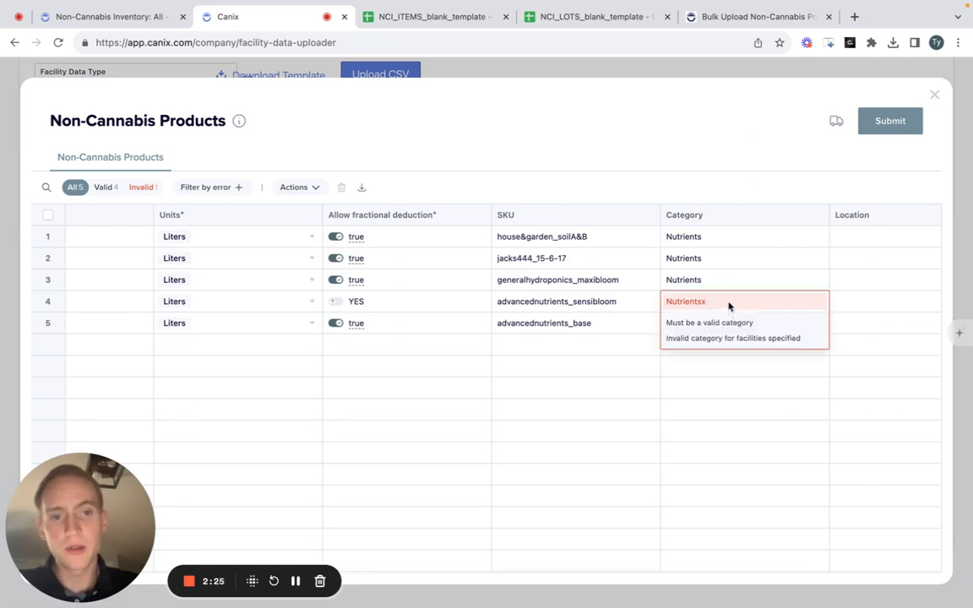
pyautogui.doubleClick(728, 303)
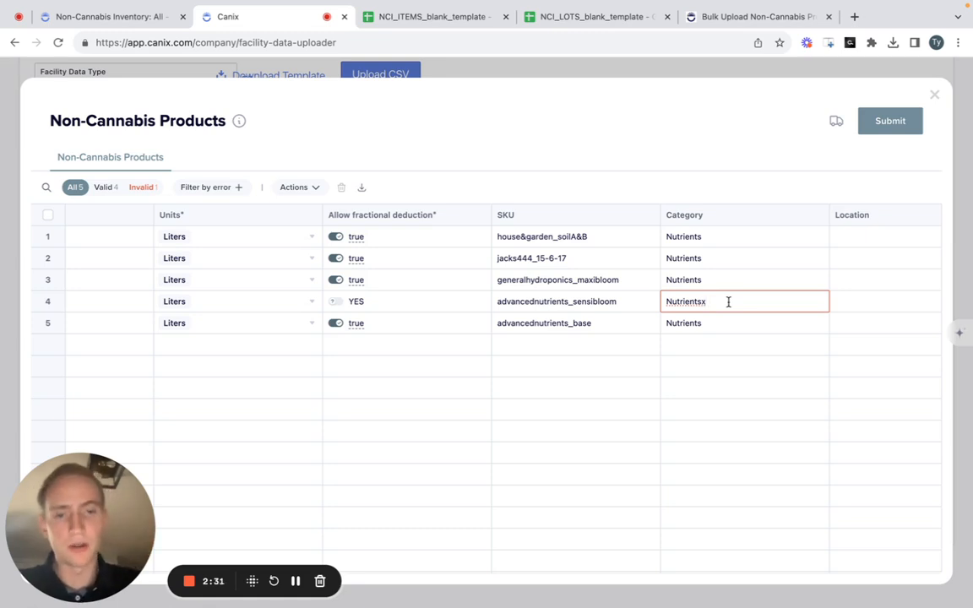
pyautogui.click(743, 363)
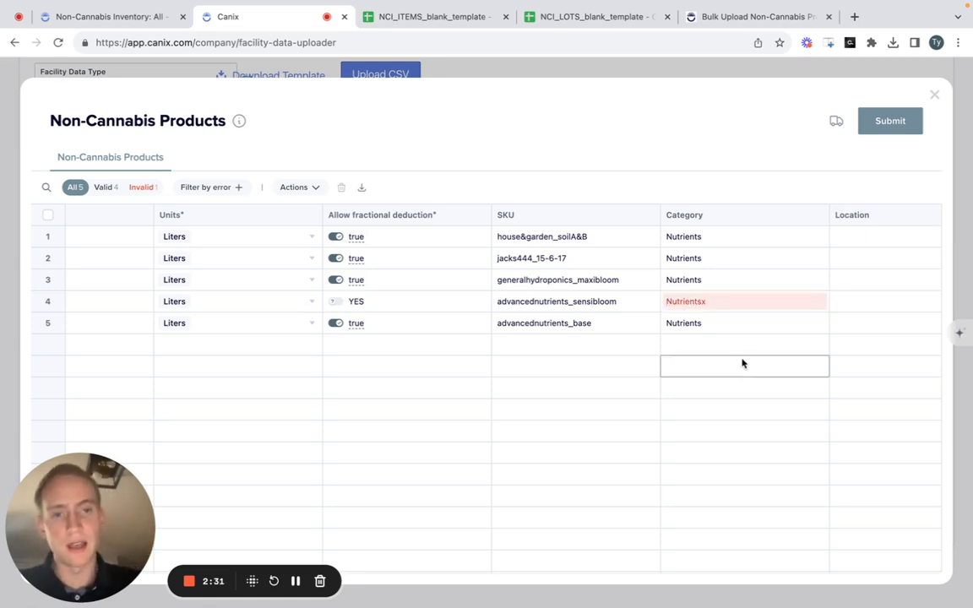
pyautogui.click(736, 304)
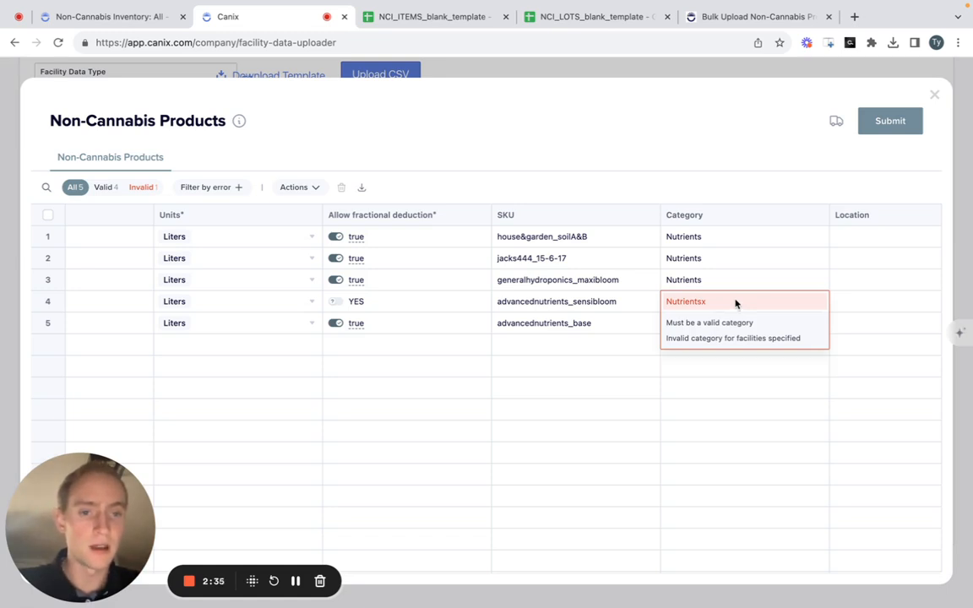
pyautogui.doubleClick(739, 303)
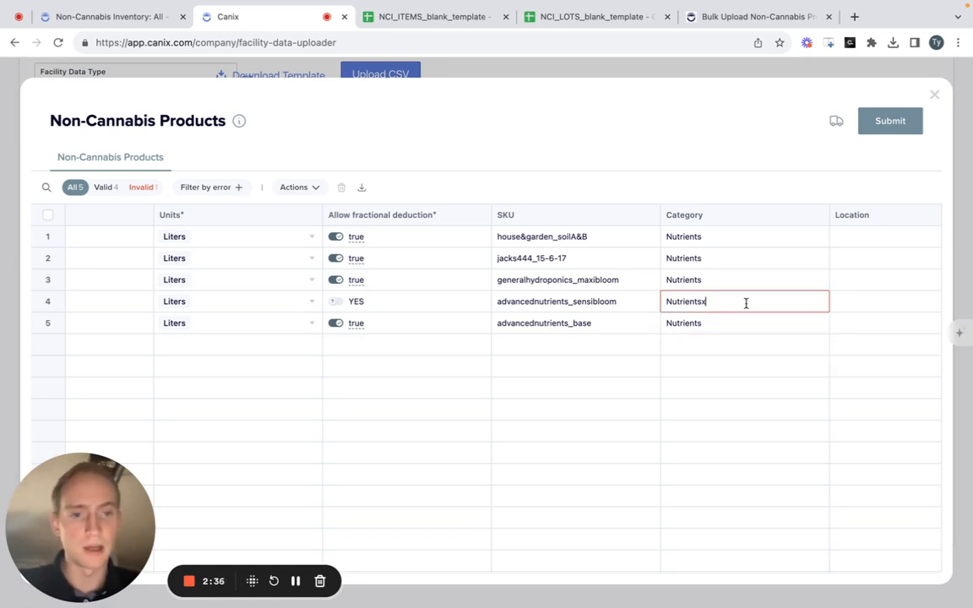
pyautogui.press('BackSpace')
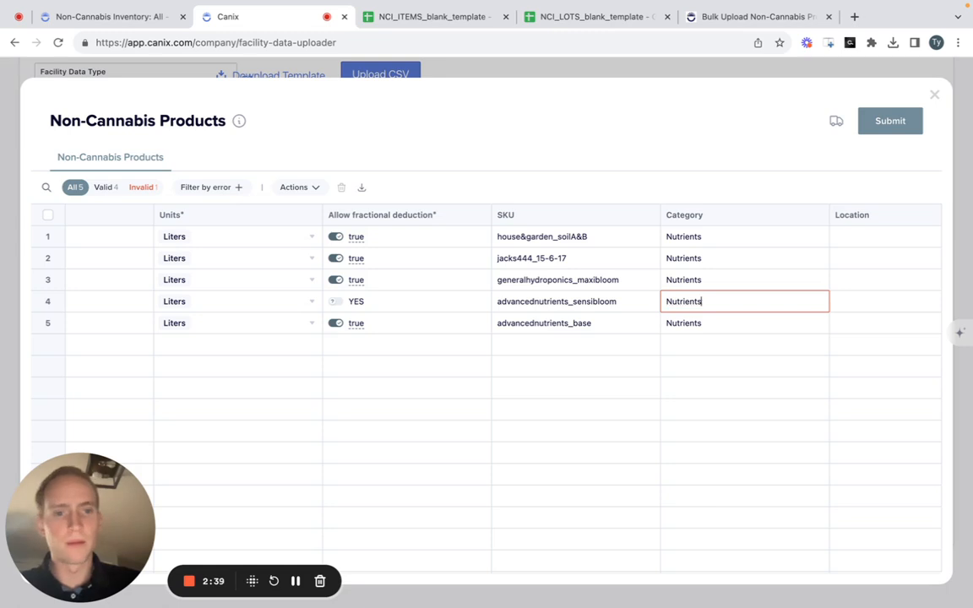
pyautogui.press('Return')
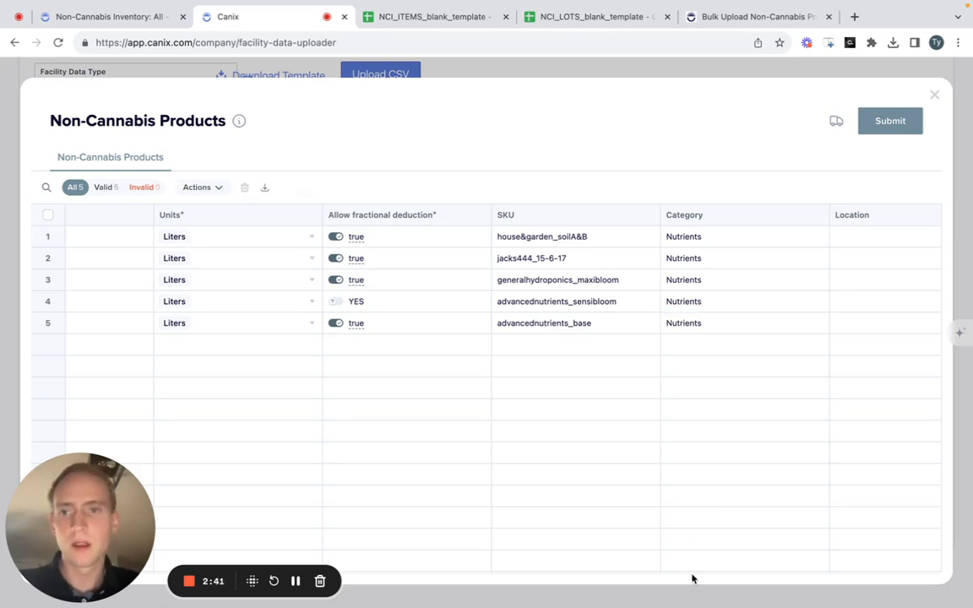
# - Set the category of the advancednutrients_sensibloom product to Nutrientsx and filter the table to its invalid rows
pyautogui.click(151, 189)
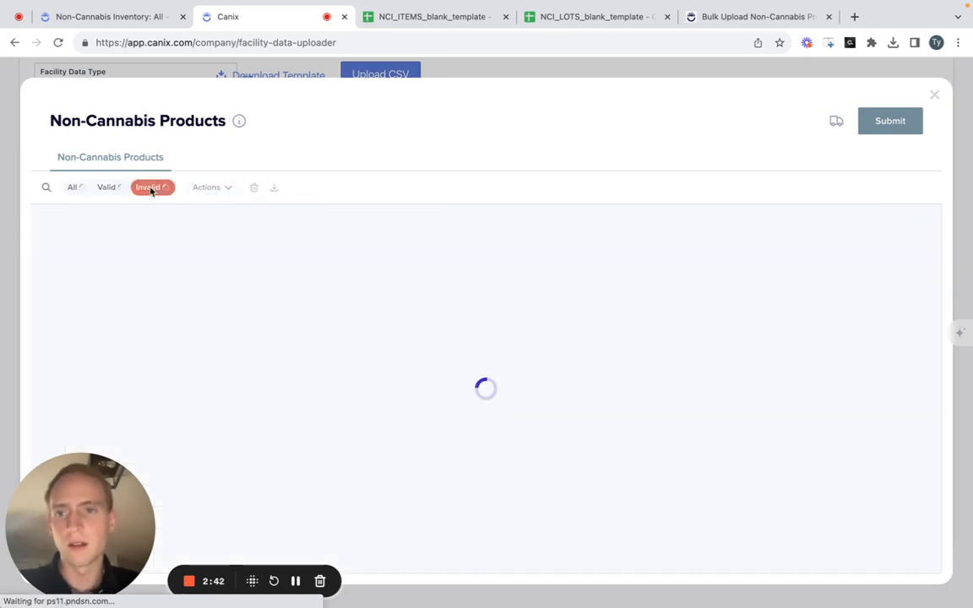
pyautogui.click(104, 188)
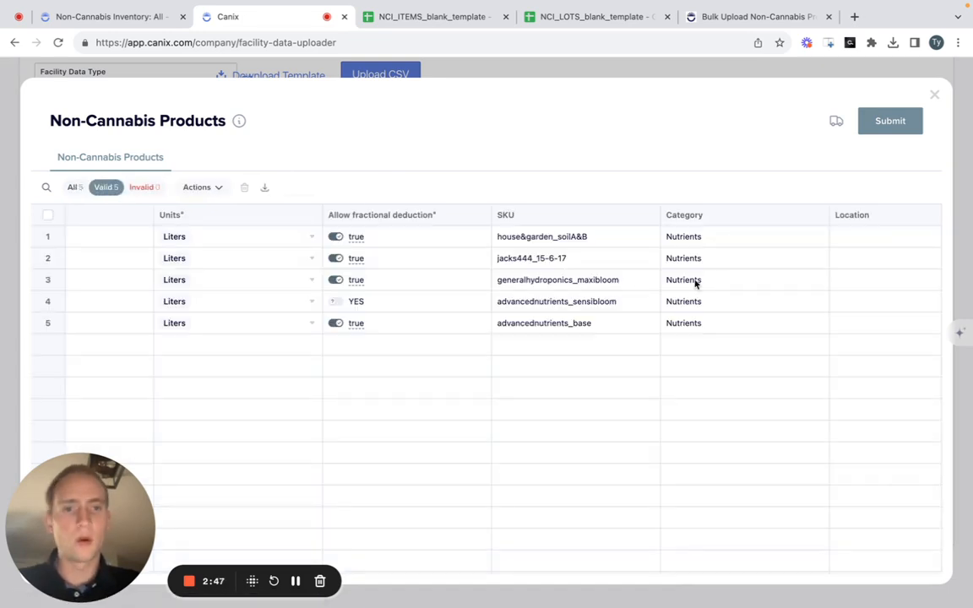
pyautogui.doubleClick(729, 307)
pyautogui.write('x')
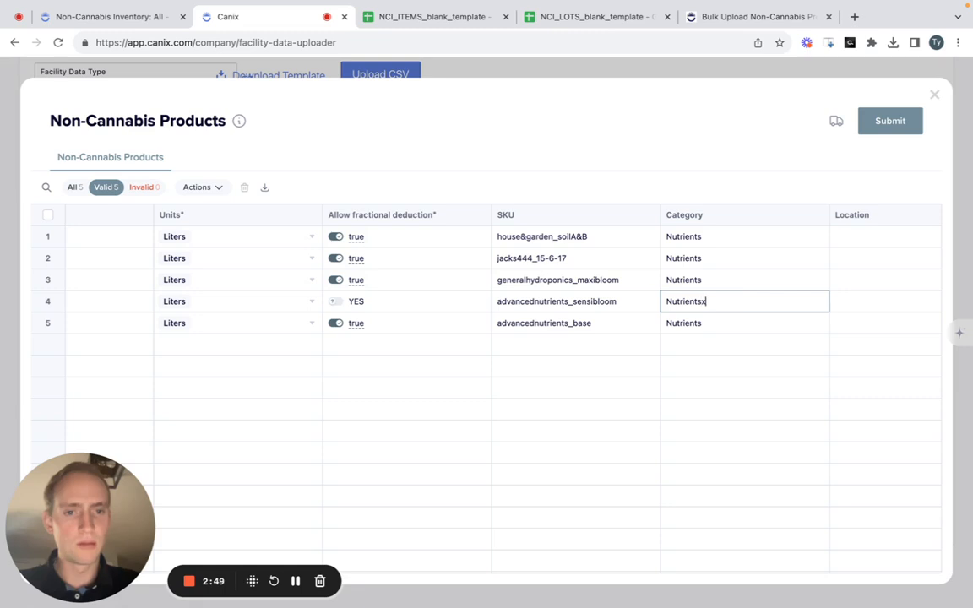
pyautogui.click(729, 414)
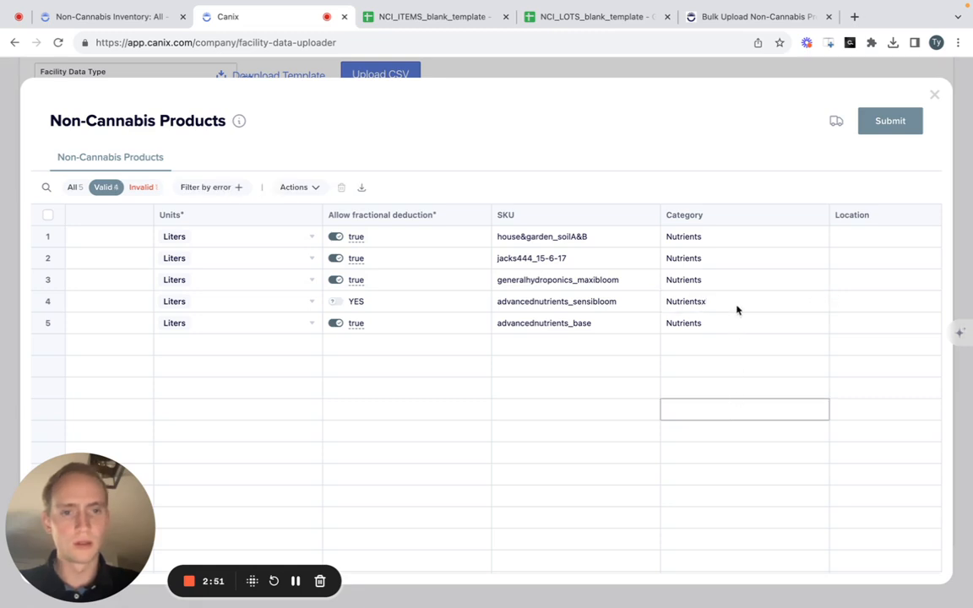
pyautogui.click(144, 187)
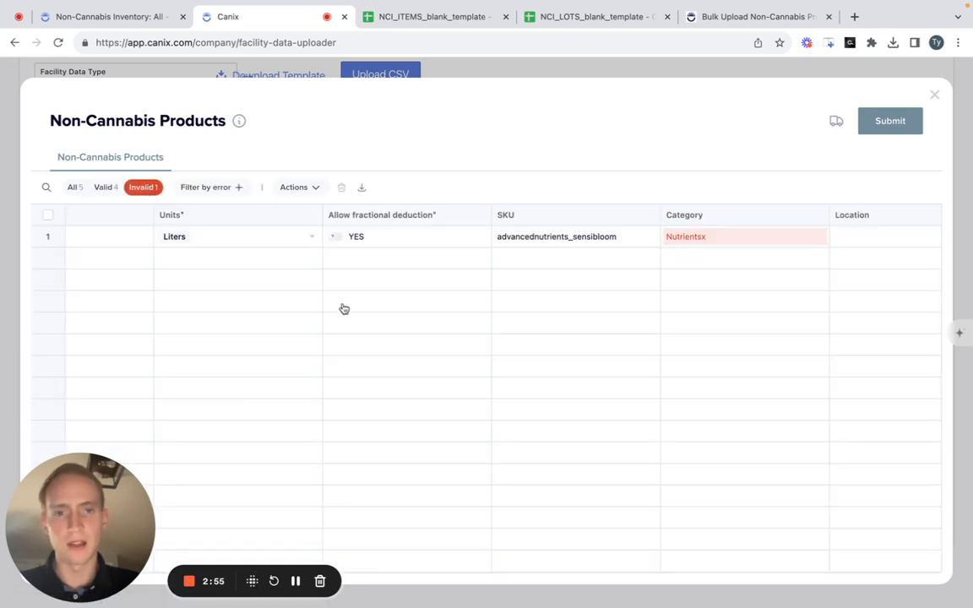
# - Correct the invalid category of the advancednutrients_sensibloom product to Nutrients and show all rows again
pyautogui.doubleClick(793, 238)
pyautogui.press('BackSpace')
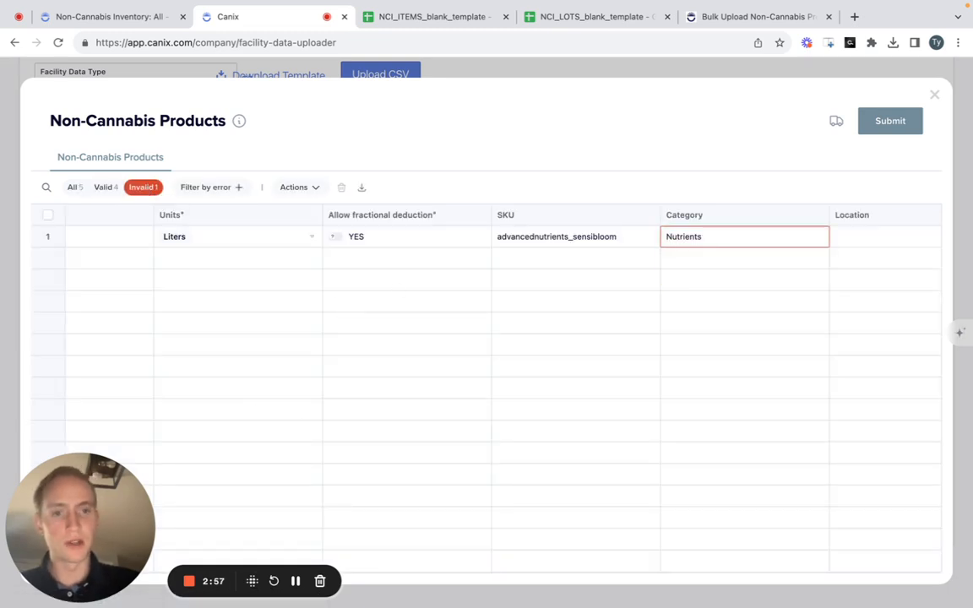
pyautogui.press('Return')
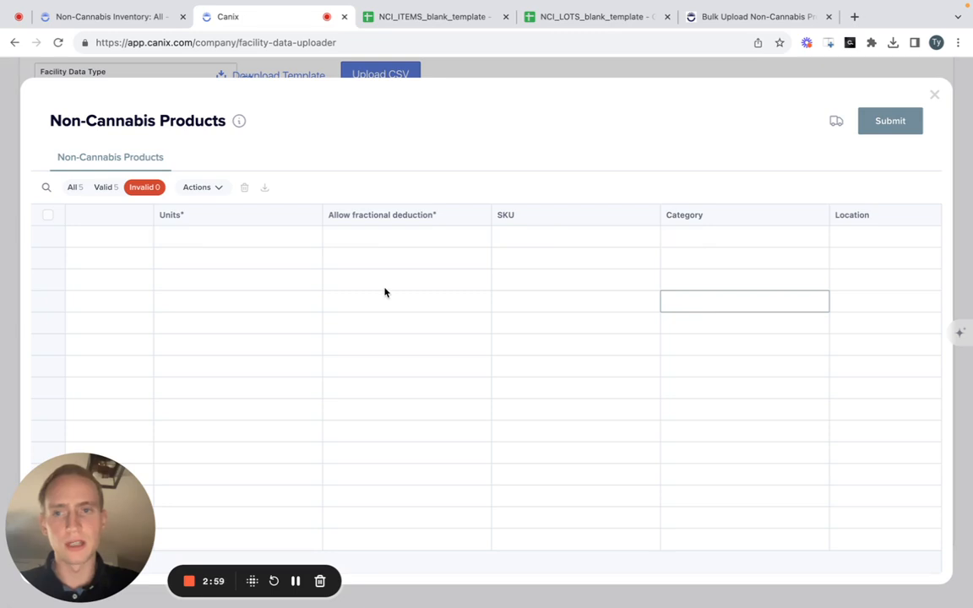
pyautogui.click(81, 189)
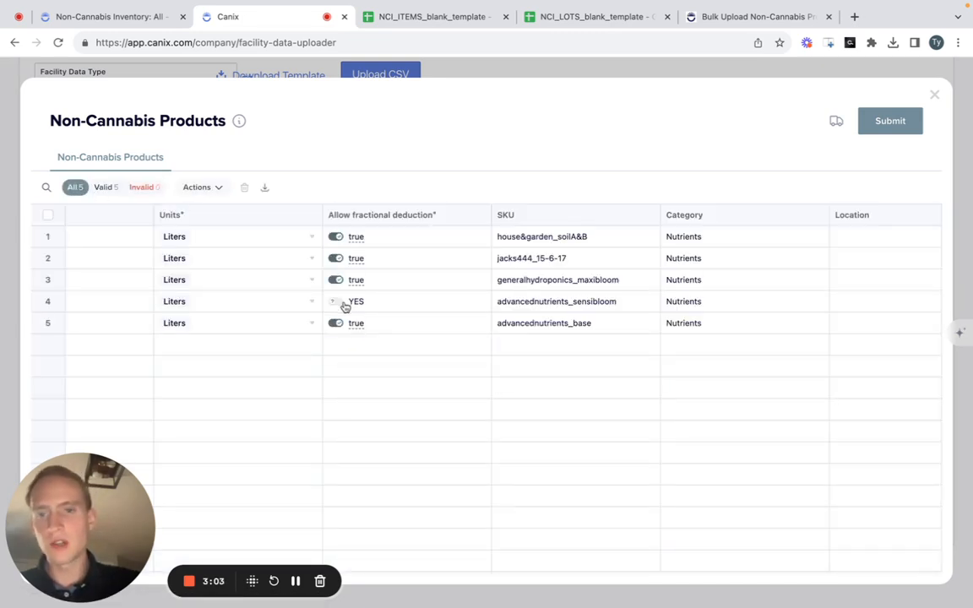
# - Check how the fractional deduction values were transformed and set Allow fractional deduction to true for the advancednutrients_sensibloom product
pyautogui.moveTo(377, 233)
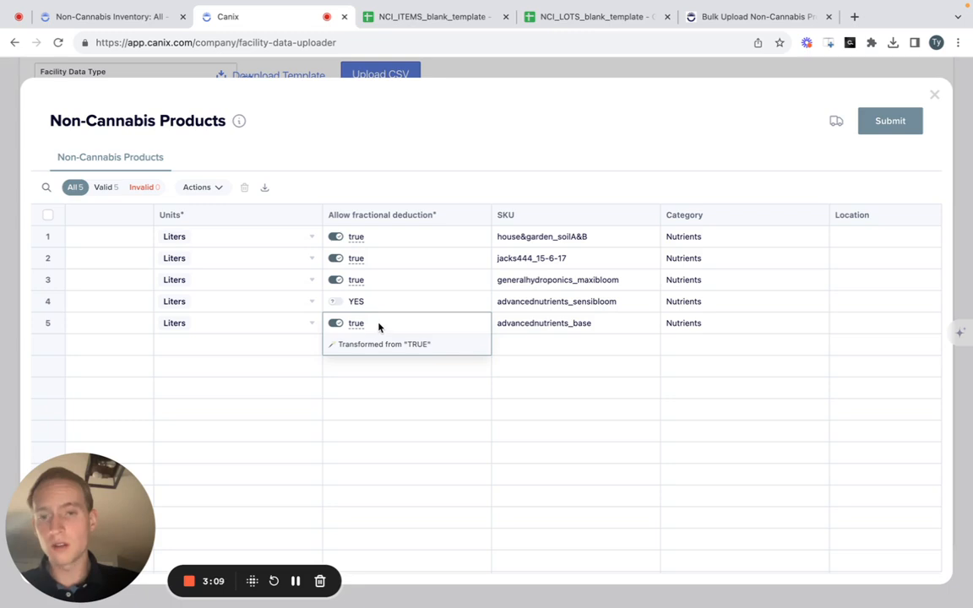
pyautogui.moveTo(440, 294)
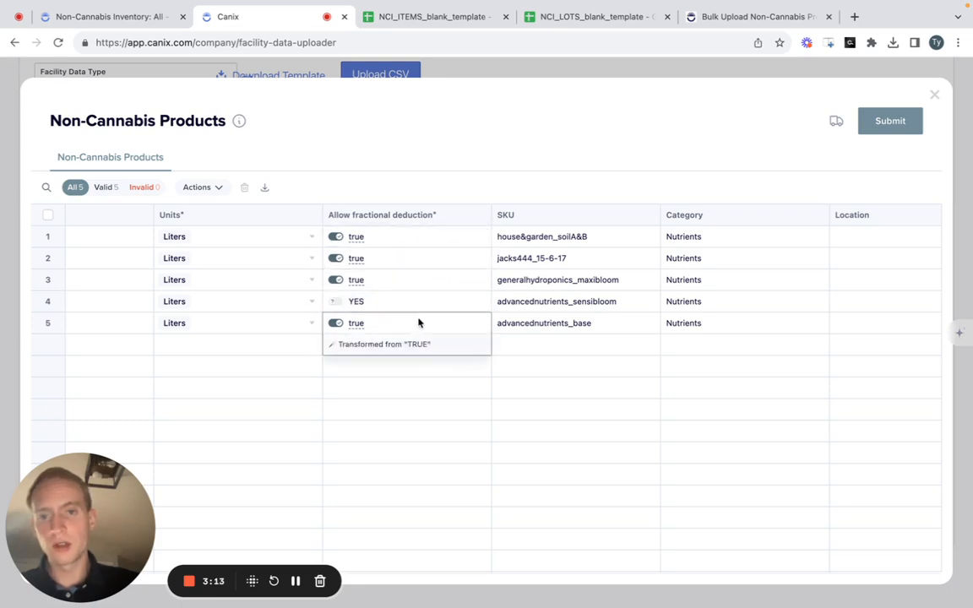
pyautogui.moveTo(429, 243)
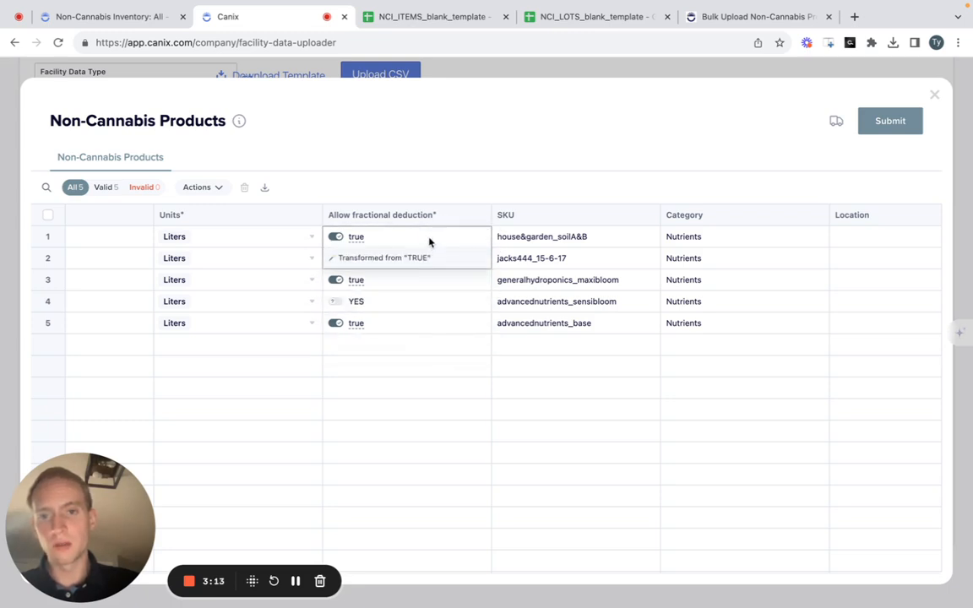
pyautogui.click(336, 301)
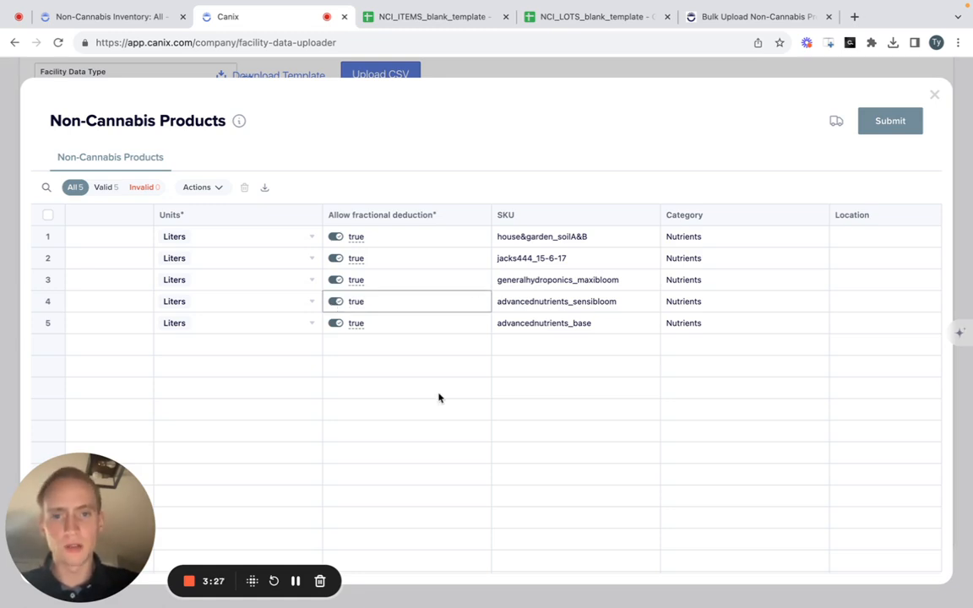
# - Look through the available unit options for the House & Garden - Soil A&B product
pyautogui.hscroll(-5, 439, 394)
pyautogui.hscroll(-2, 438, 394)
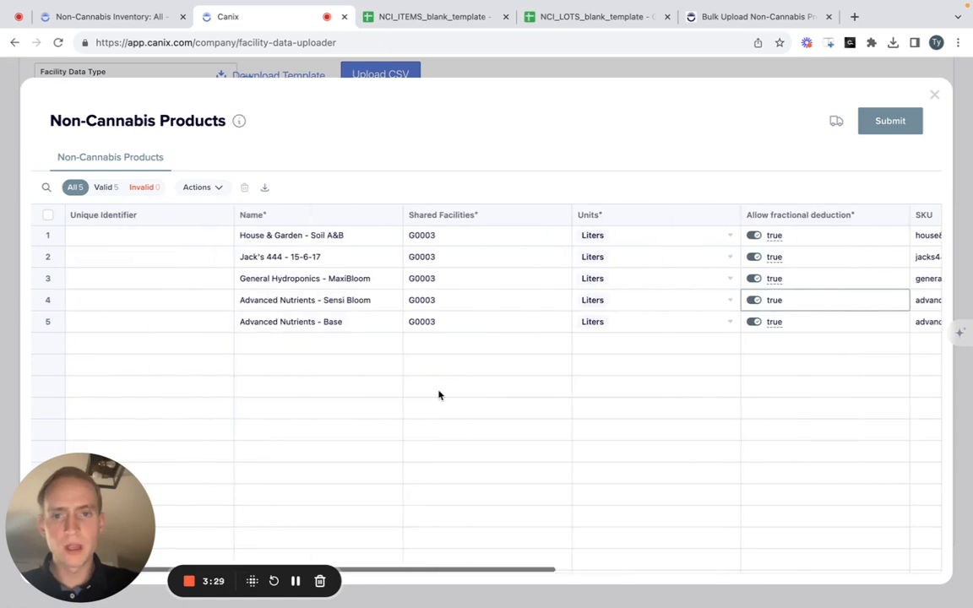
pyautogui.click(731, 236)
pyautogui.click(731, 241)
pyautogui.scroll(-5, 677, 326)
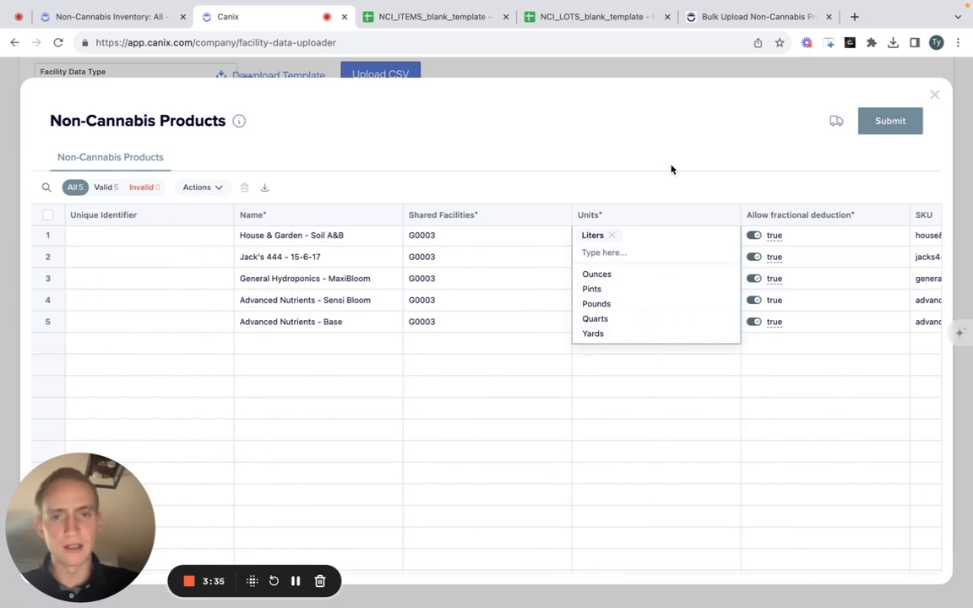
# - Append adf to the Shared Facilities value of House & Garden - Soil A&B and inspect the cell's validation
pyautogui.click(481, 243)
pyautogui.write('adf')
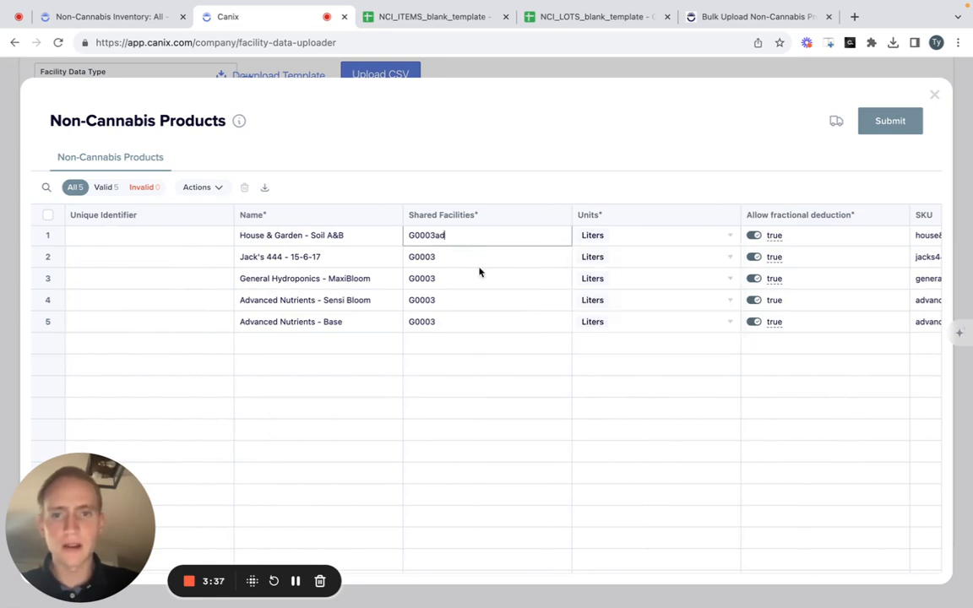
pyautogui.click(491, 365)
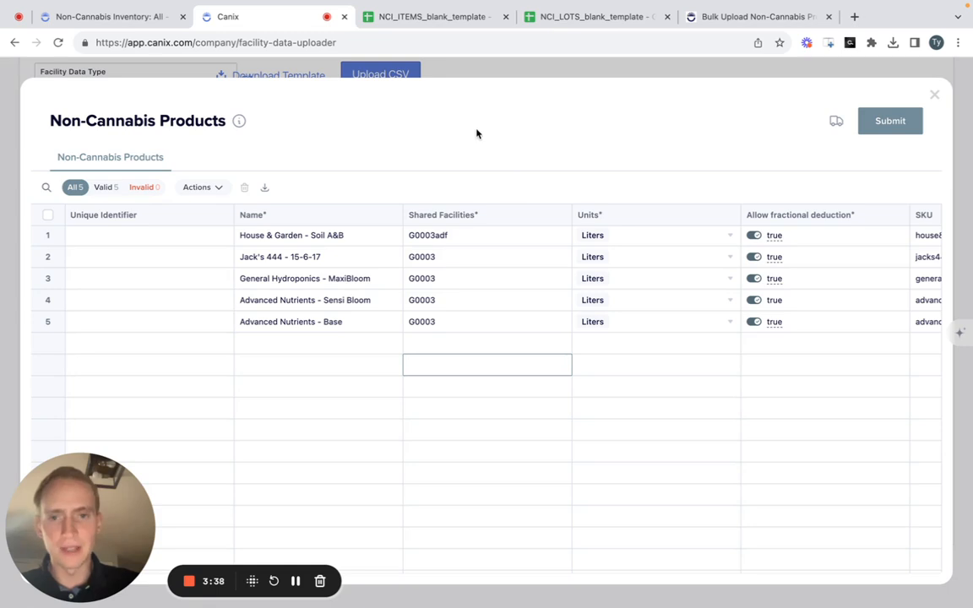
pyautogui.moveTo(455, 233)
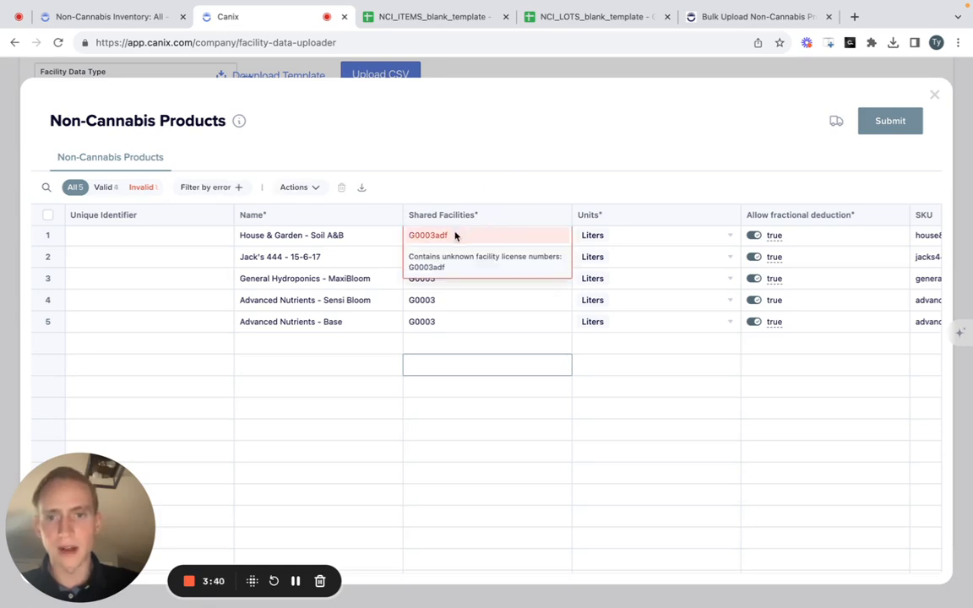
# - Copy the name Jack's 444 - 15-6-17 into the first empty row, and clear it again
pyautogui.doubleClick(333, 258)
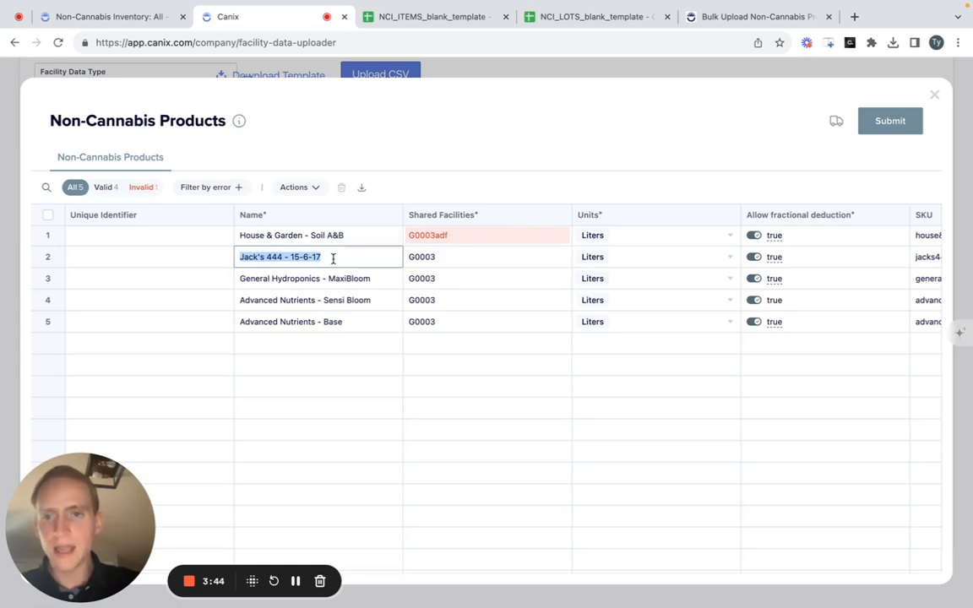
pyautogui.hotkey('ctrl', 'c')
pyautogui.click(324, 343)
pyautogui.hotkey('ctrl', 'v')
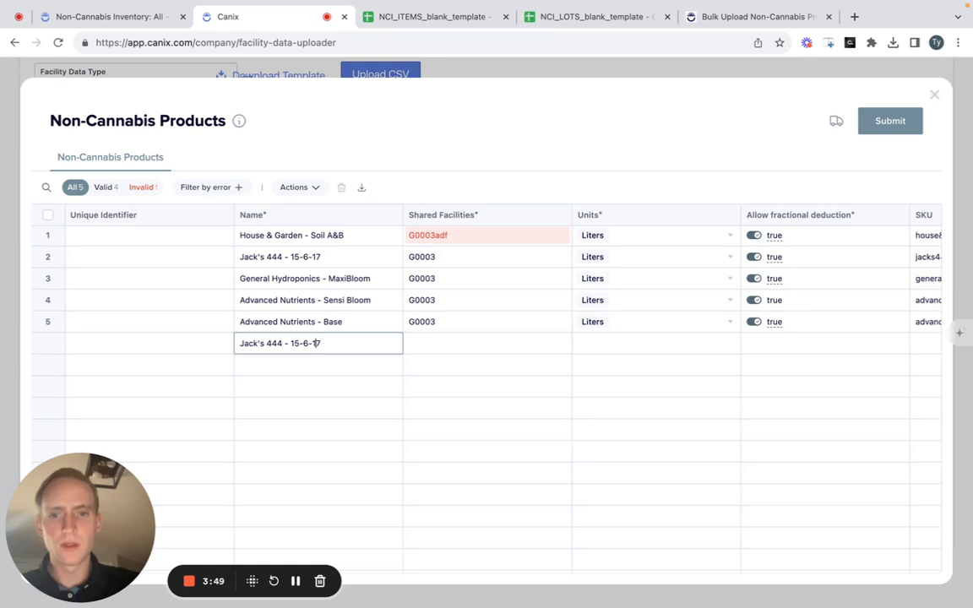
pyautogui.hotkey('ctrl', 'a')
pyautogui.press('BackSpace')
pyautogui.click(567, 433)
# - Paste the SKU house&garden_soilA&B over the Advanced Nutrients - Base SKU, inspect its validation, and undo the change
pyautogui.hscroll(5, 591, 431)
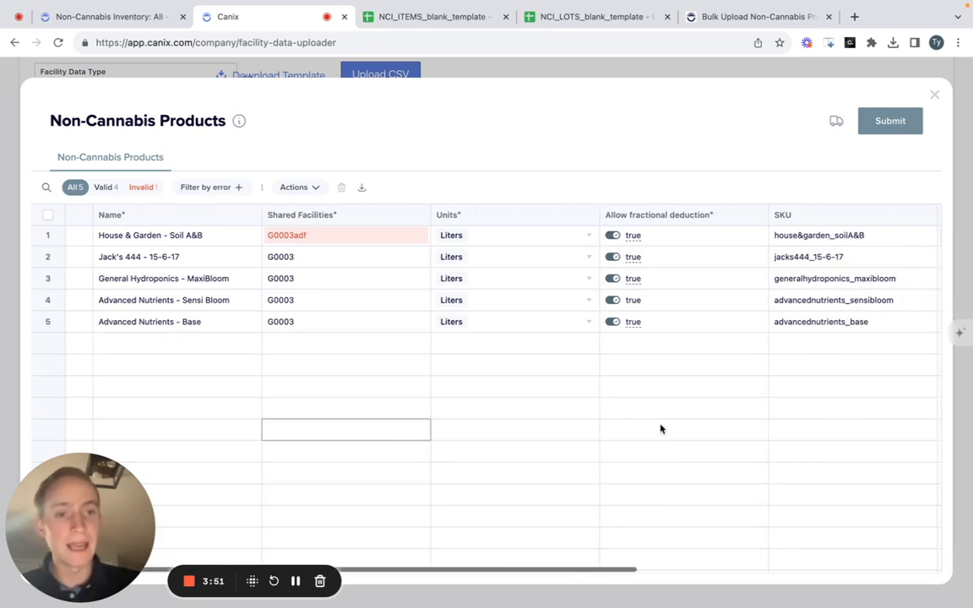
pyautogui.doubleClick(858, 237)
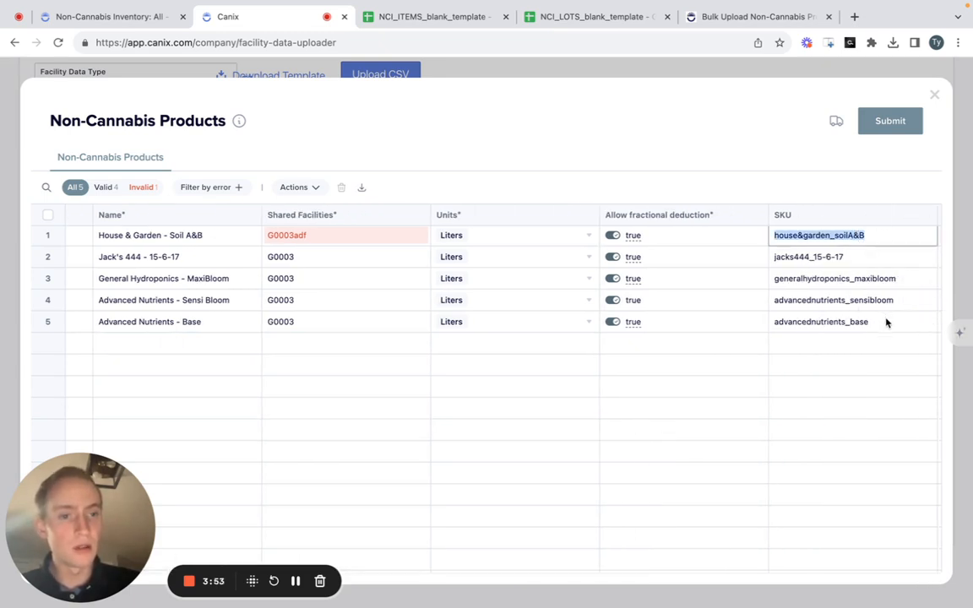
pyautogui.hotkey('ctrl', 'c')
pyautogui.doubleClick(859, 321)
pyautogui.hotkey('ctrl', 'v')
pyautogui.click(876, 408)
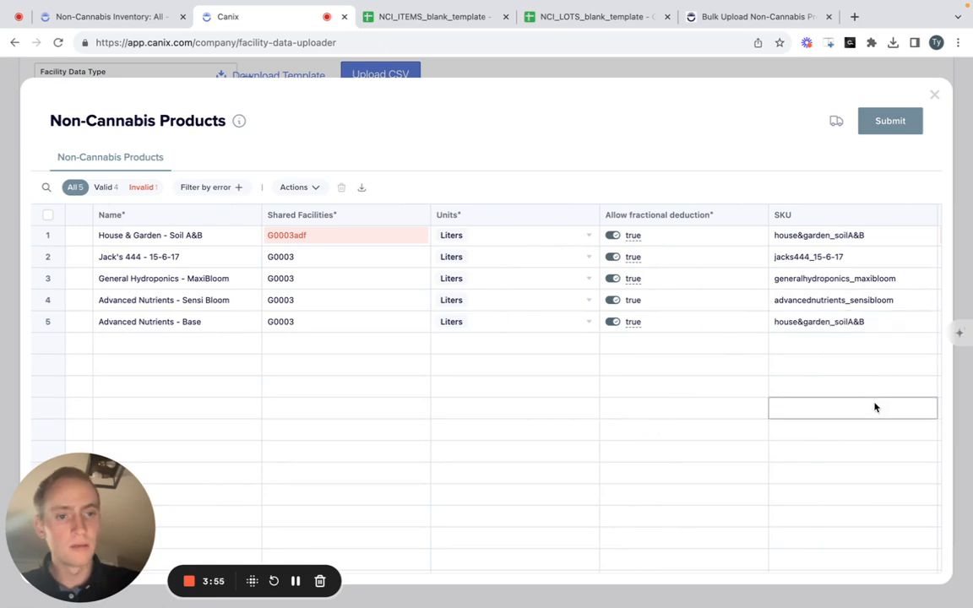
pyautogui.moveTo(879, 322)
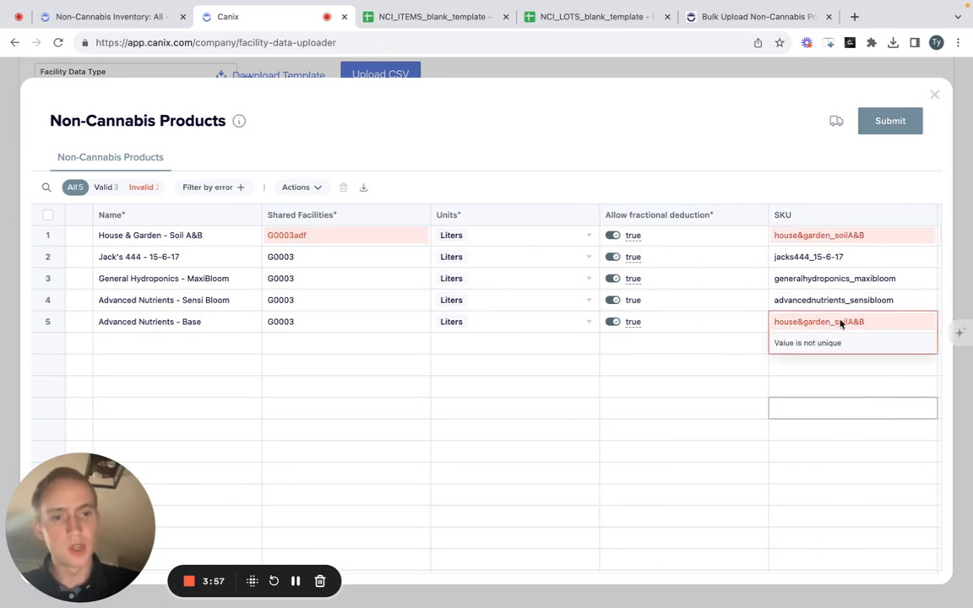
pyautogui.hotkey('ctrl', 'z')
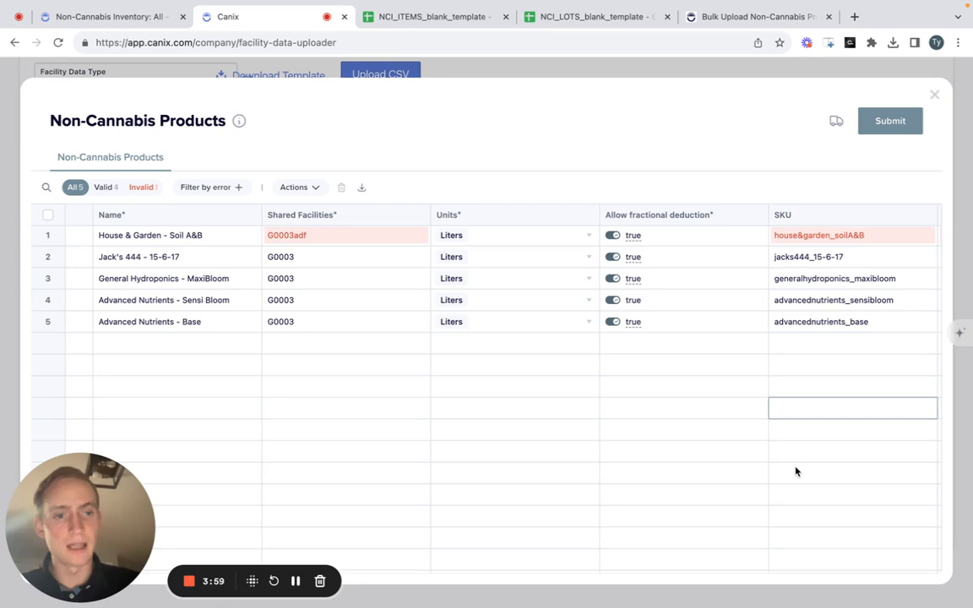
# - Remove adf from the Shared Facilities value of House & Garden - Soil A&B, and submit the Non-Cannabis Products import
pyautogui.doubleClick(363, 237)
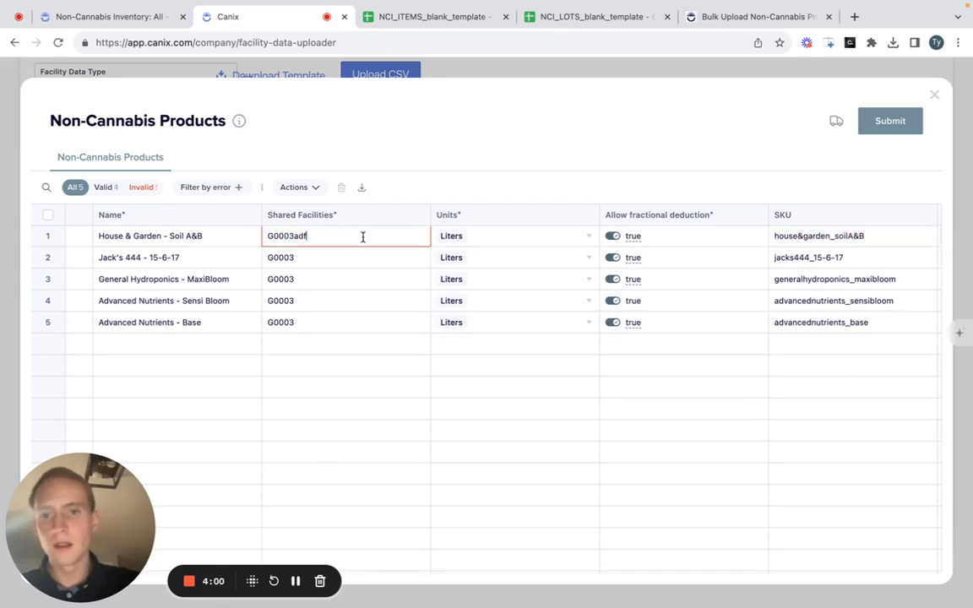
pyautogui.press('Return')
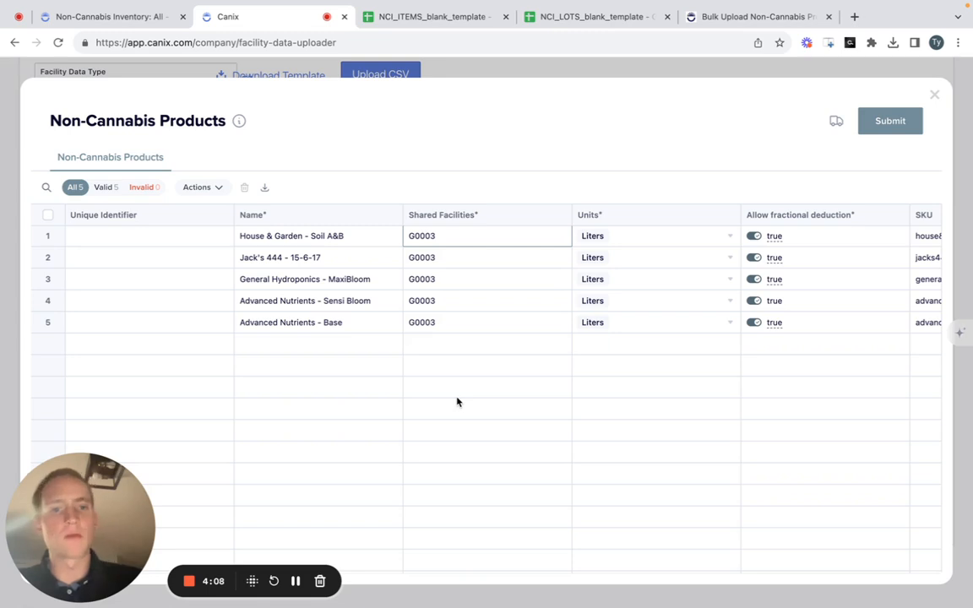
pyautogui.click(891, 126)
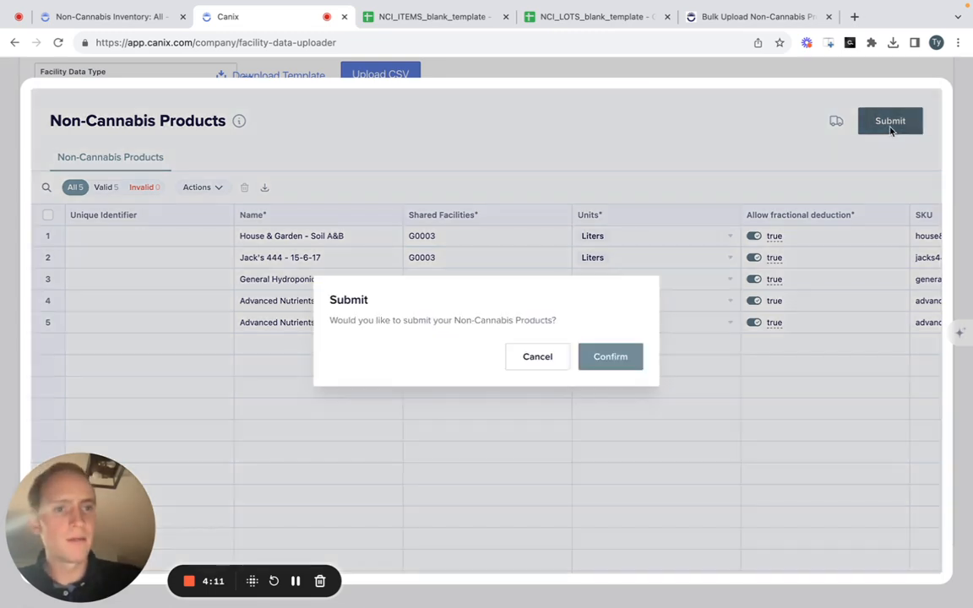
pyautogui.click(612, 358)
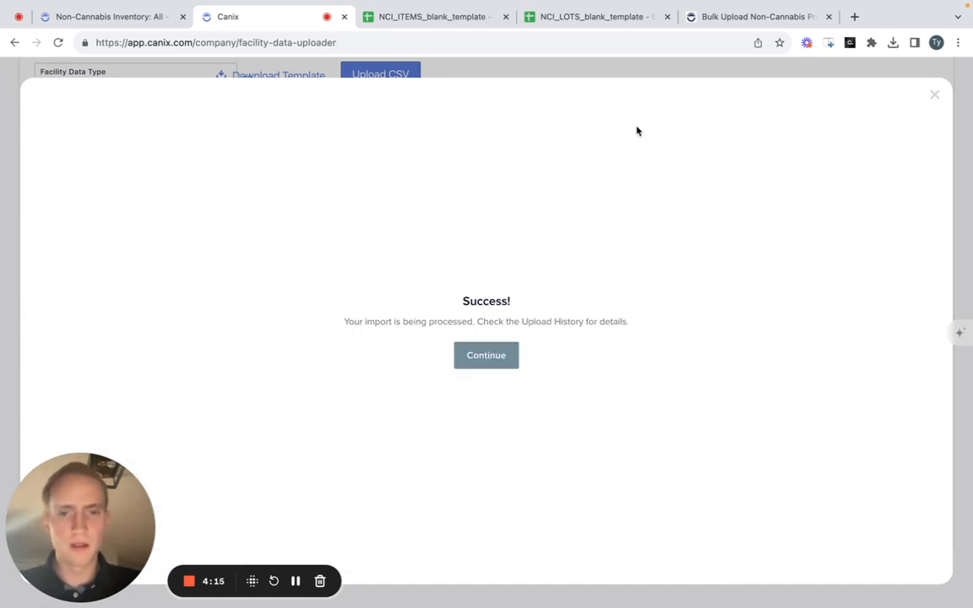
pyautogui.click(482, 355)
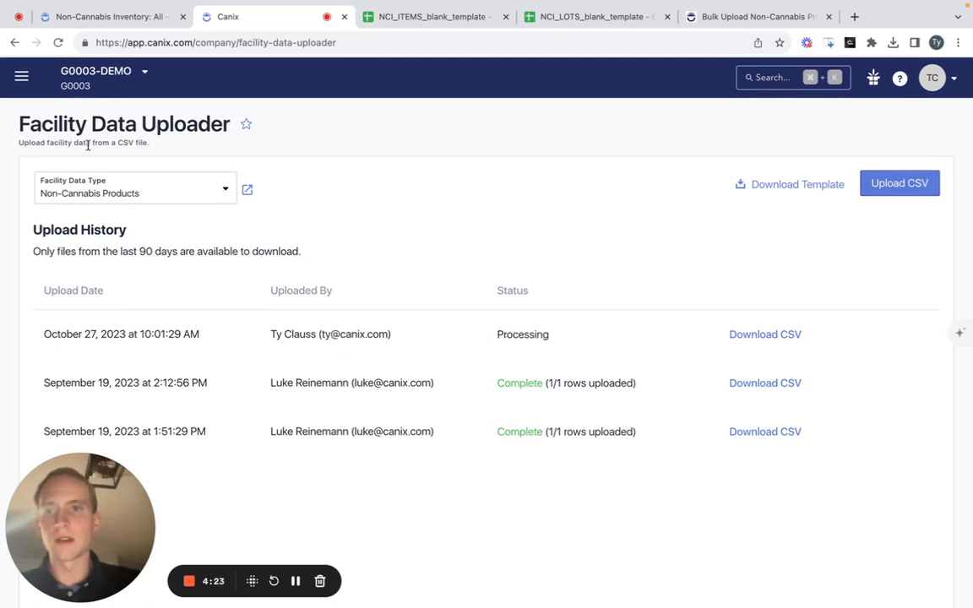
# - Refresh the Upload History and examine the newest upload's status, uploaded row count and CSV download options
pyautogui.click(58, 42)
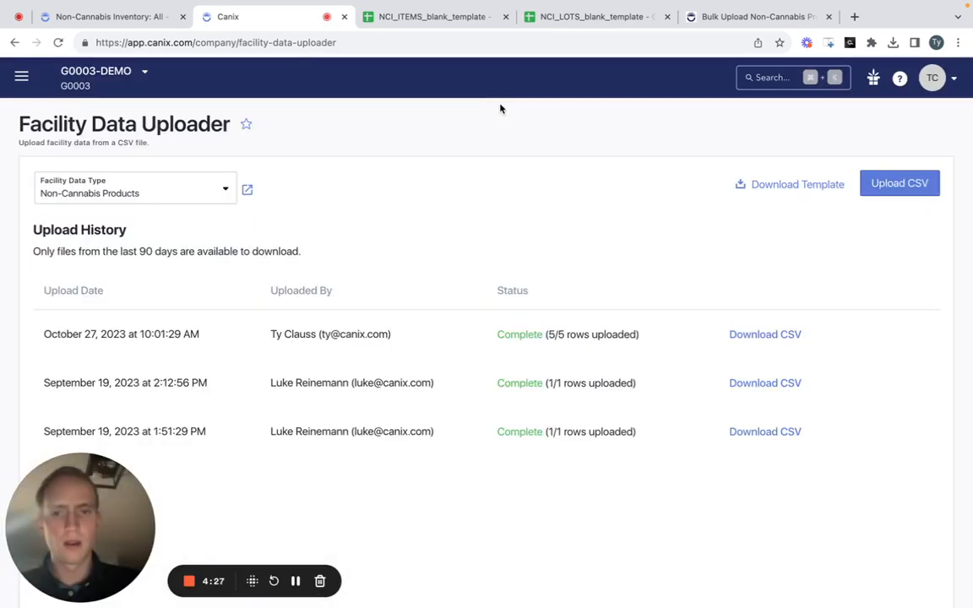
pyautogui.moveTo(497, 335); pyautogui.dragTo(673, 335)
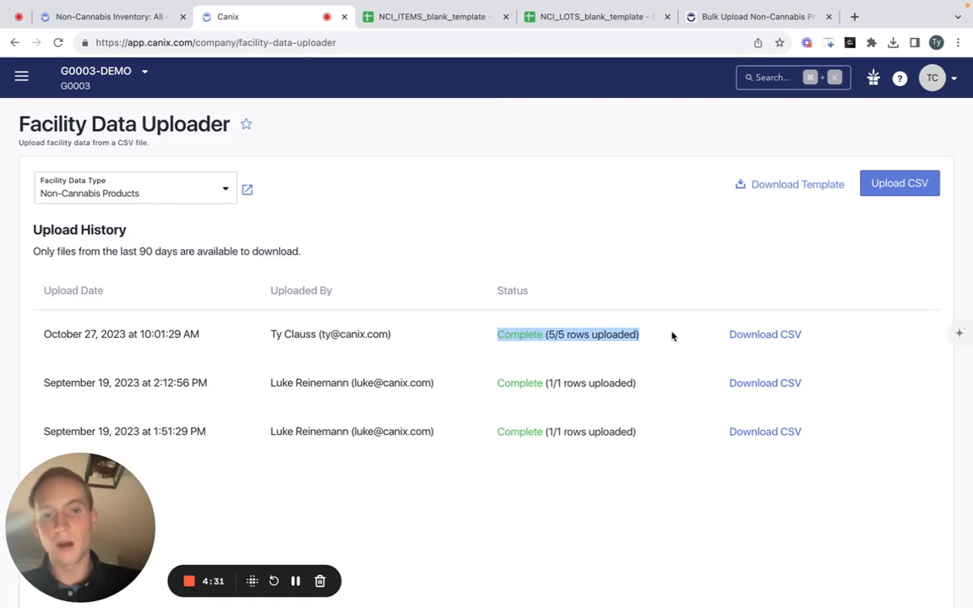
pyautogui.click(672, 336)
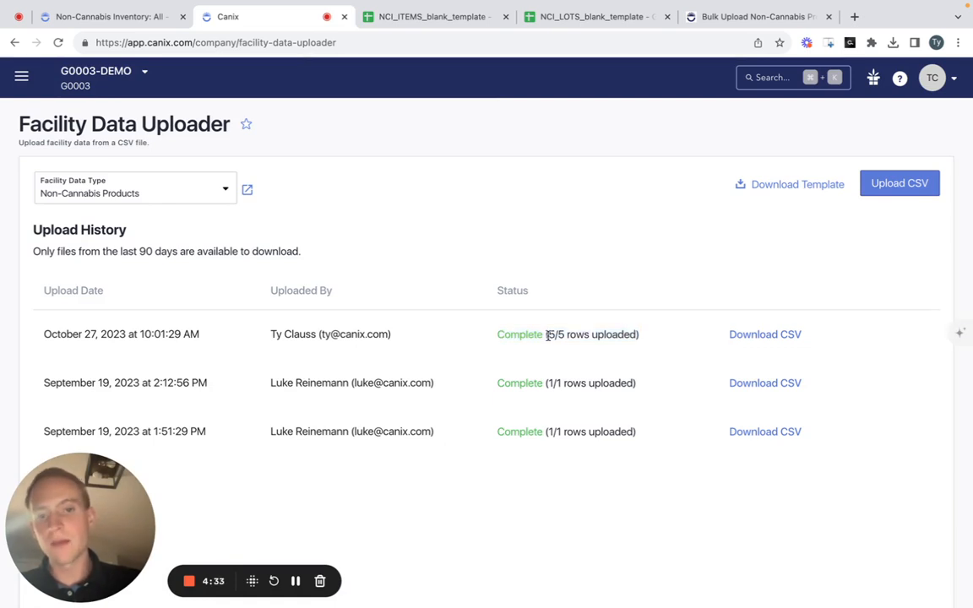
pyautogui.moveTo(547, 336); pyautogui.dragTo(565, 336)
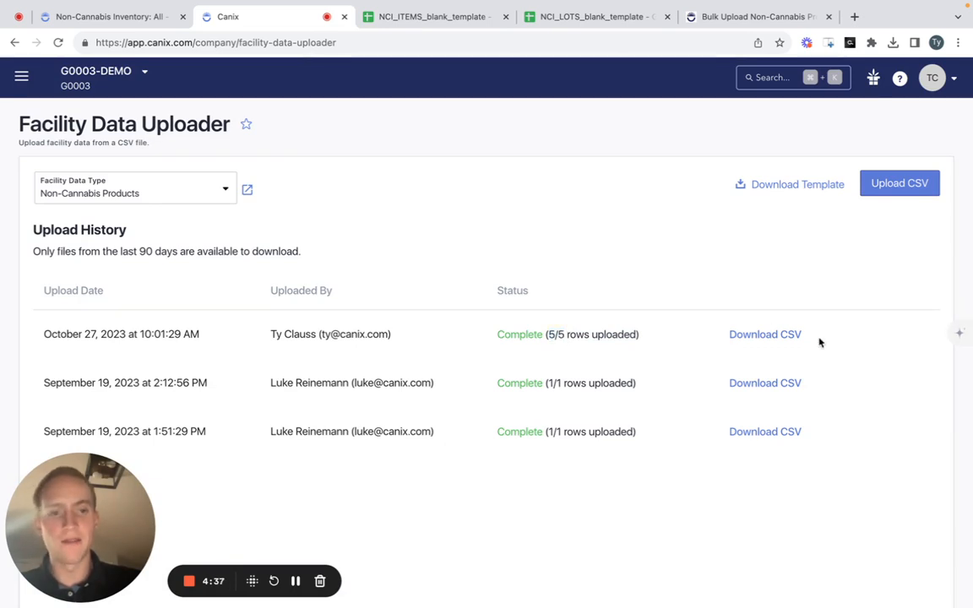
pyautogui.click(797, 338)
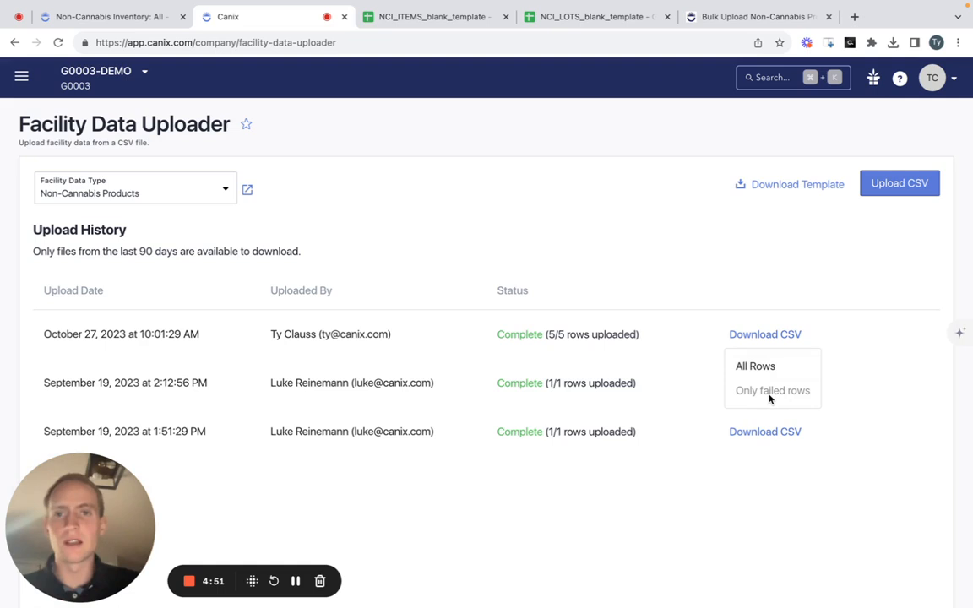
pyautogui.click(726, 289)
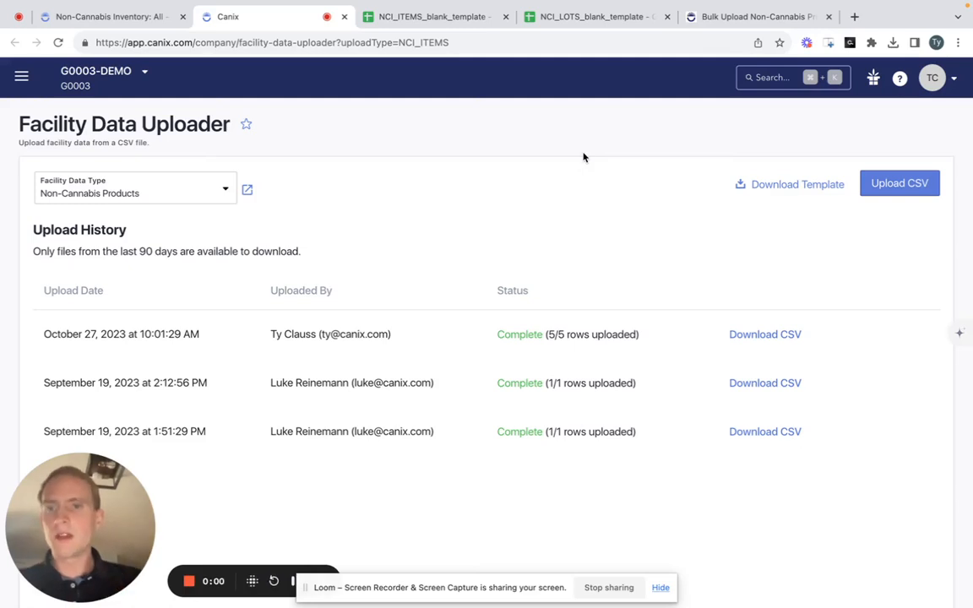
# - Open the Non-Cannabis Products inventory from the uploader, and widen the Name and SKU columns to show their full values
pyautogui.click(247, 190)
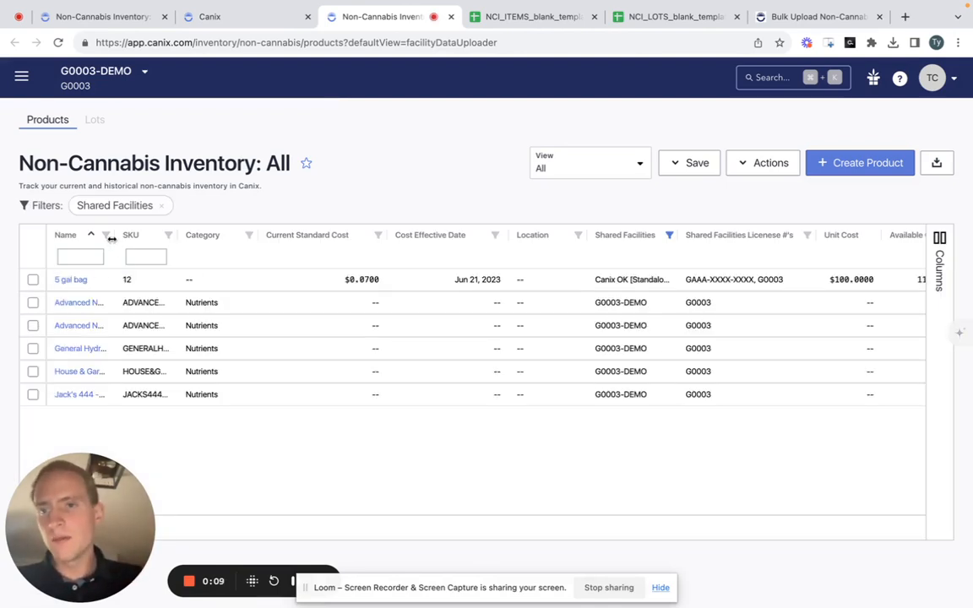
pyautogui.moveTo(112, 240); pyautogui.dragTo(277, 246)
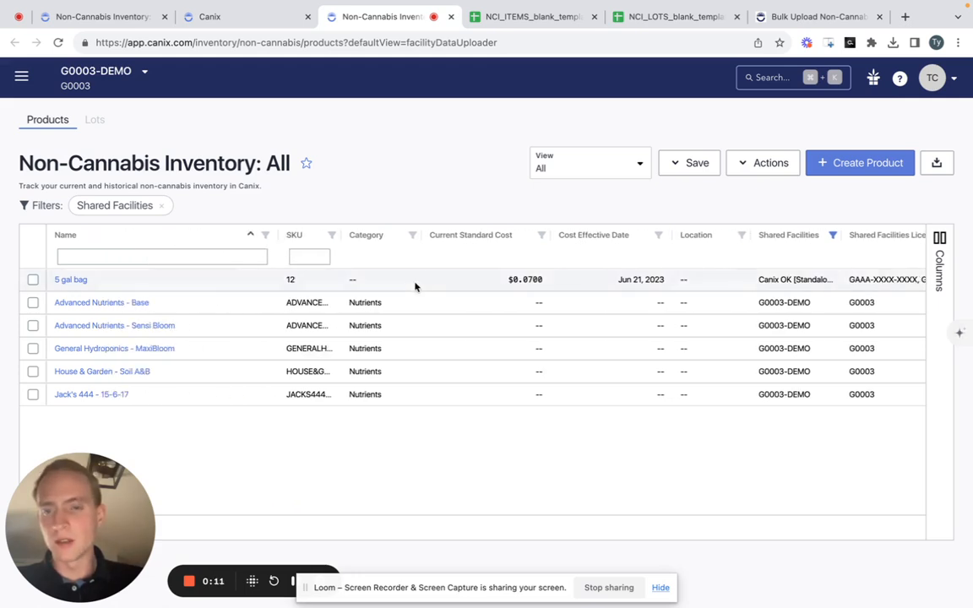
pyautogui.moveTo(346, 240); pyautogui.dragTo(450, 239)
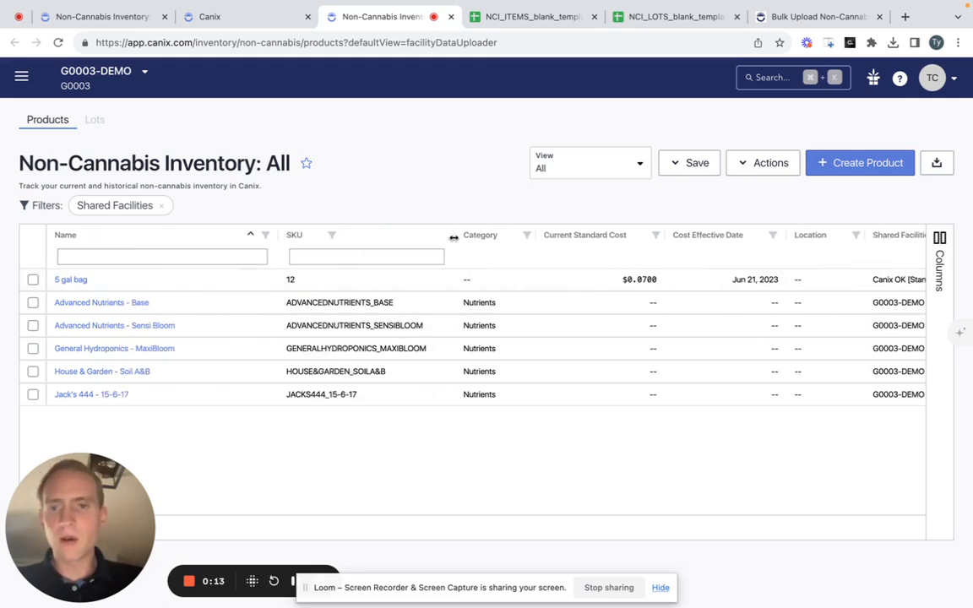
pyautogui.hscroll(10, 735, 405)
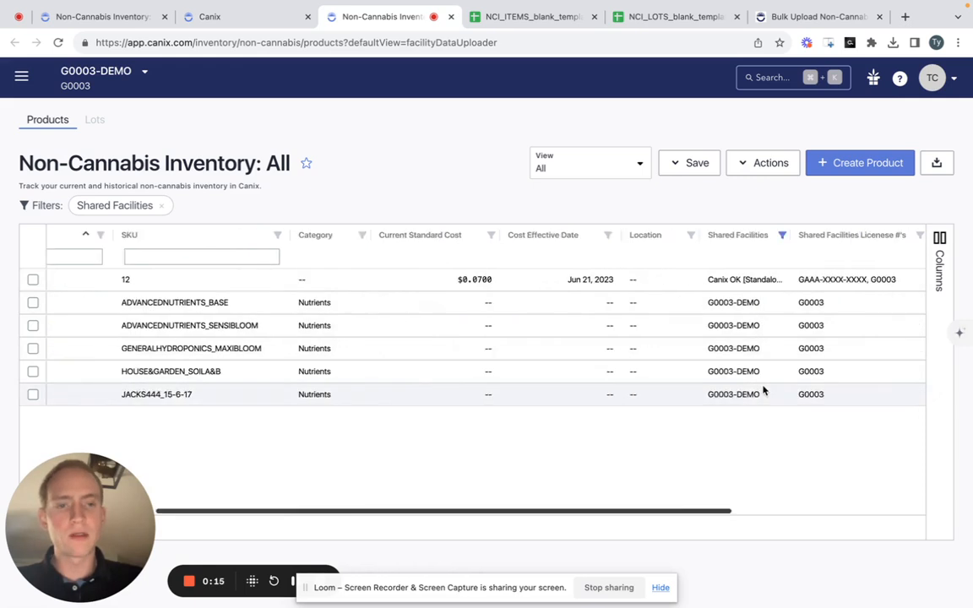
# - Add the Created column to the products table
pyautogui.click(939, 267)
pyautogui.scroll(-1, 848, 431)
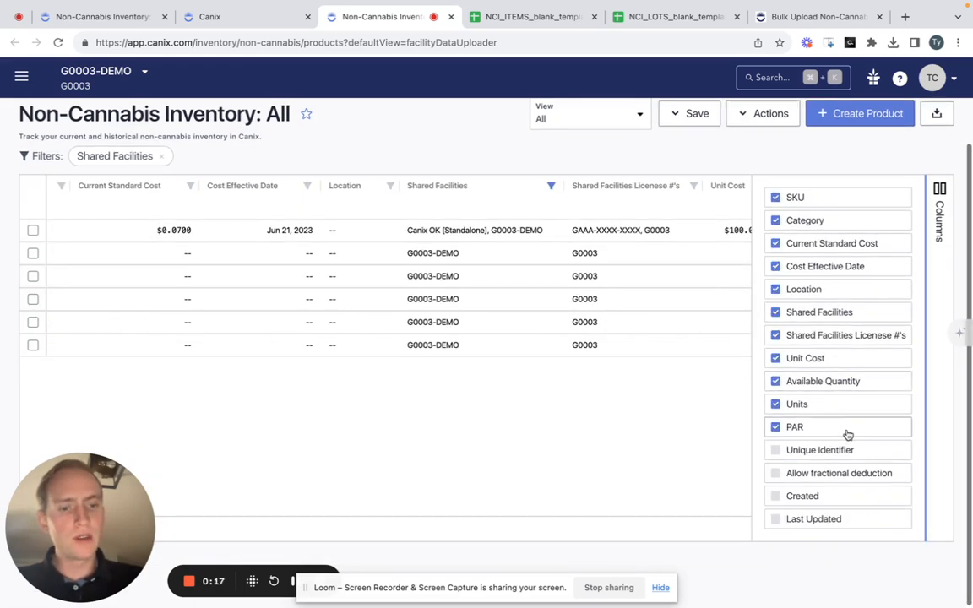
pyautogui.click(832, 496)
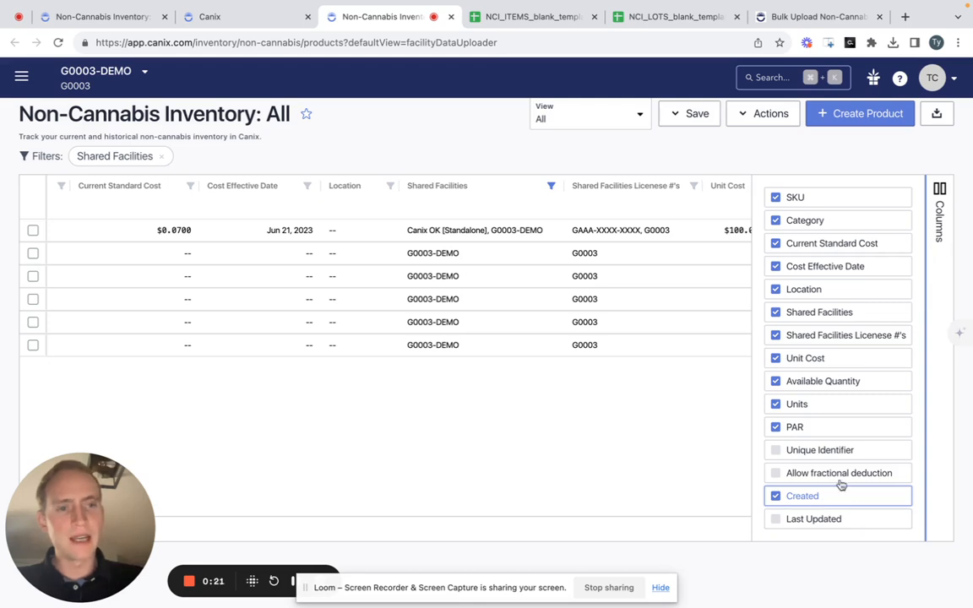
pyautogui.click(940, 234)
pyautogui.hscroll(3, 806, 309)
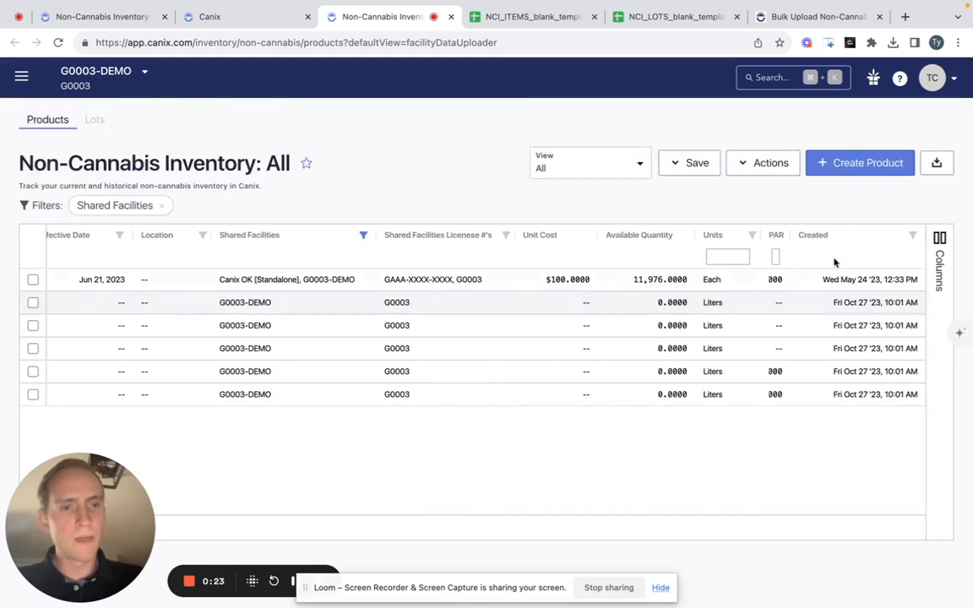
# - Filter the products to a Created date equal to 10/27/2023, and sort them by Created in descending order
pyautogui.click(912, 236)
pyautogui.click(924, 483)
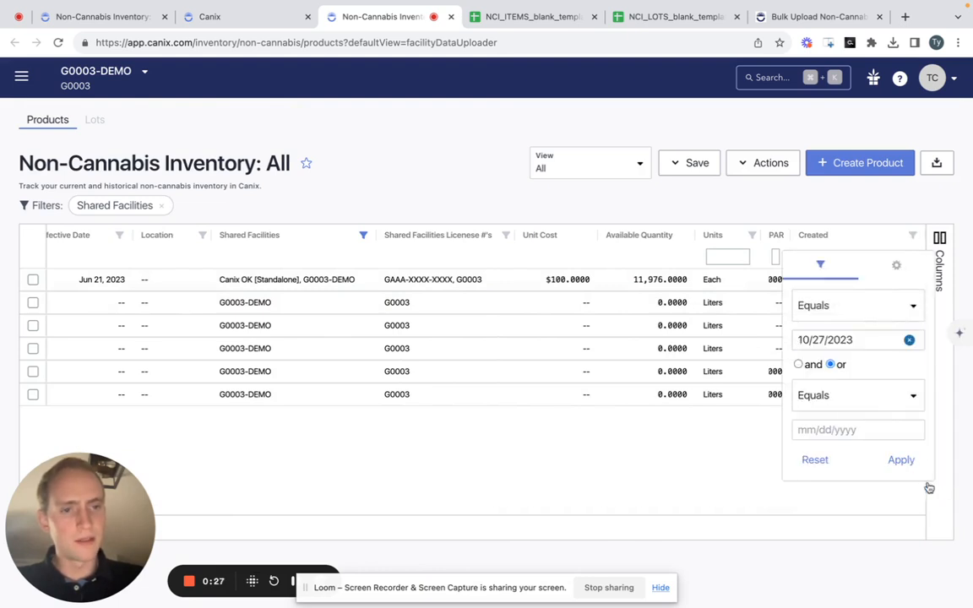
pyautogui.click(903, 460)
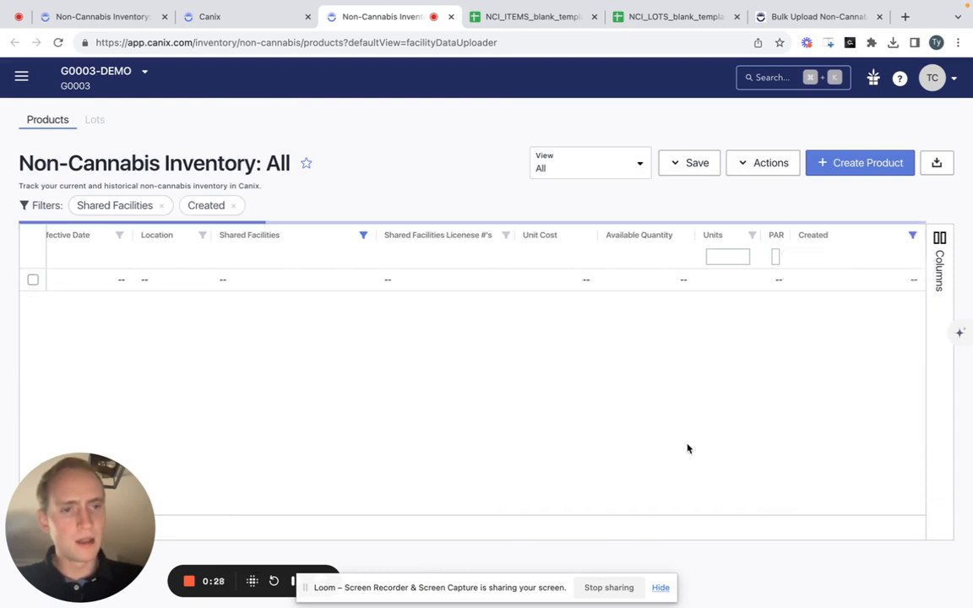
pyautogui.click(845, 235)
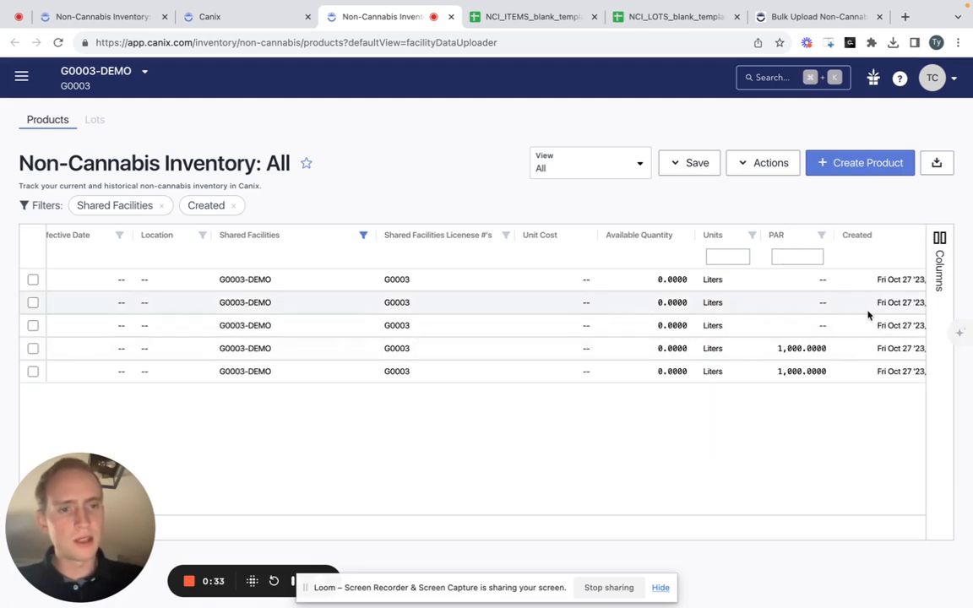
pyautogui.hscroll(2, 870, 314)
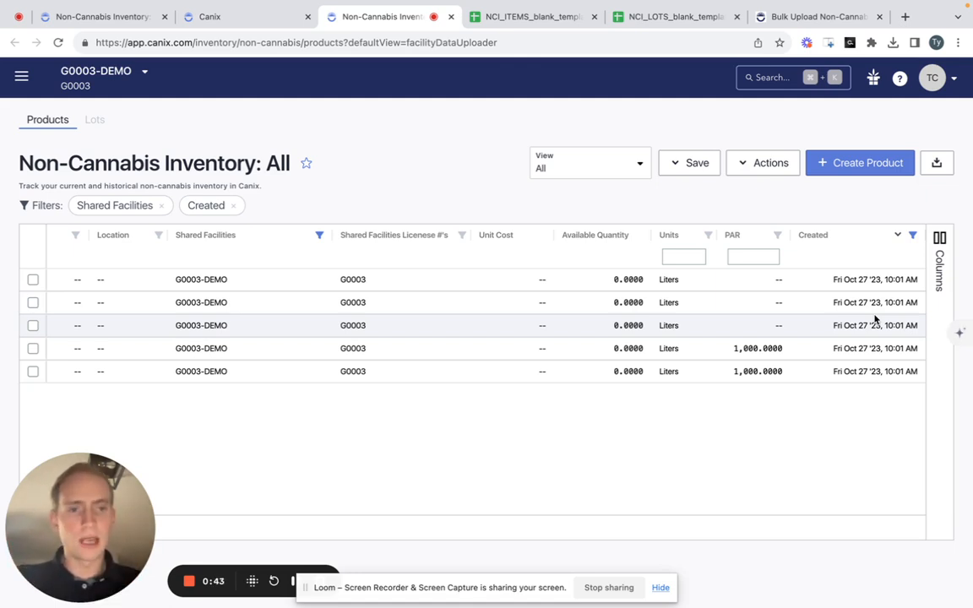
# - Select the five imported products from Advanced Nutrients - Base to House & Garden - Soil A&B, view the available bulk actions, and clear the selection
pyautogui.hscroll(-10, 667, 326)
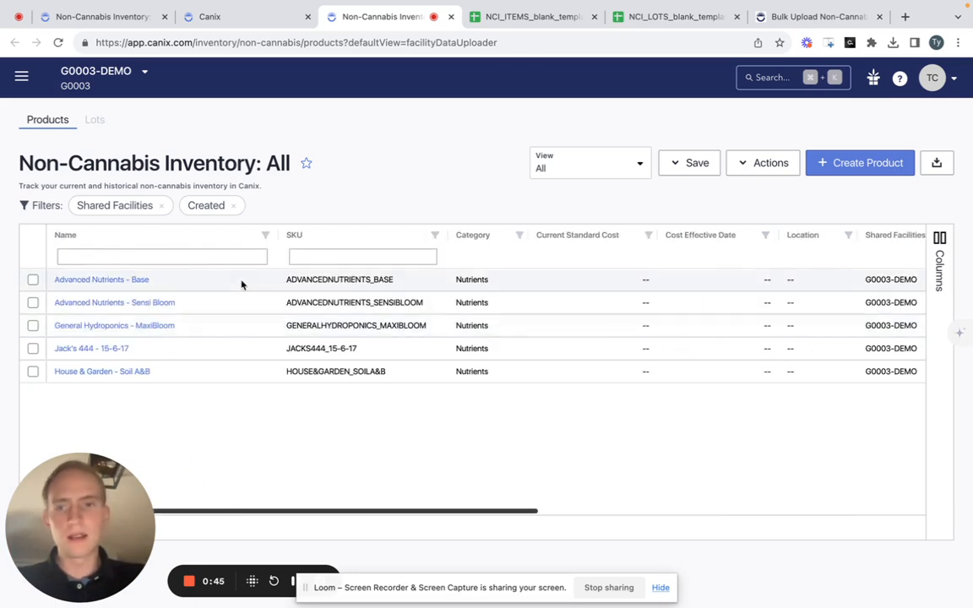
pyautogui.click(32, 280)
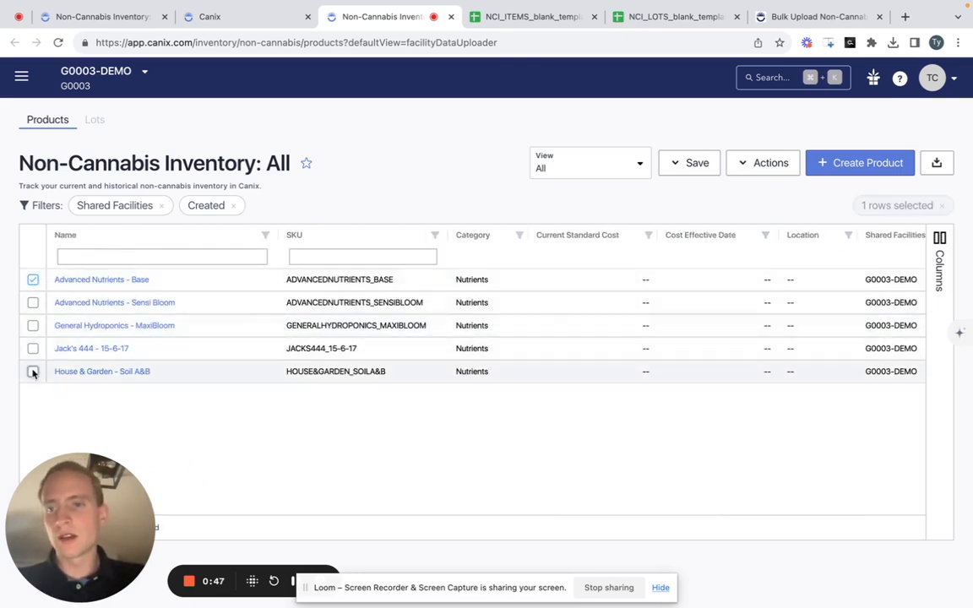
pyautogui.keyDown('shift'); pyautogui.click(33, 372); pyautogui.keyUp('shift')
pyautogui.click(745, 167)
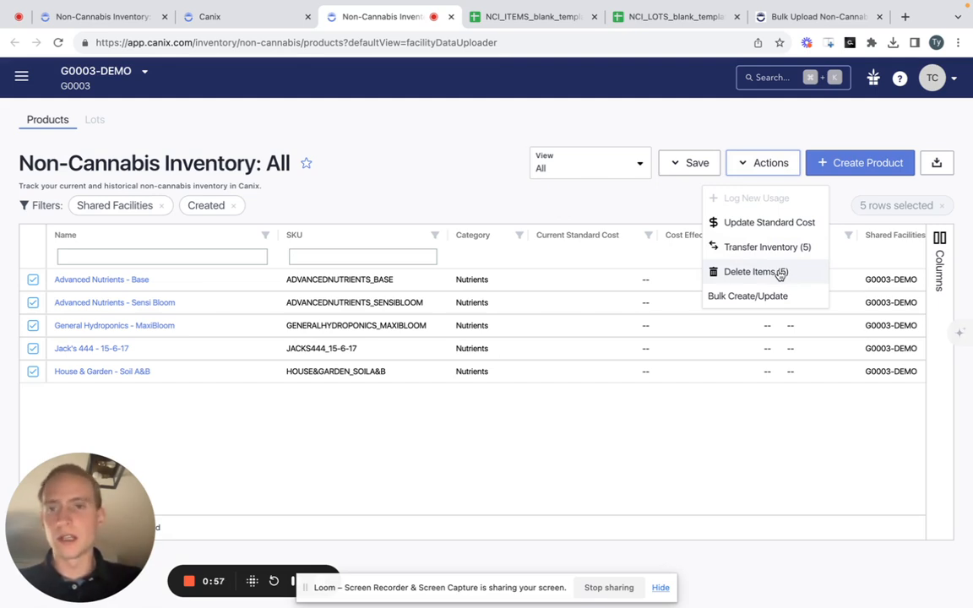
pyautogui.click(550, 203)
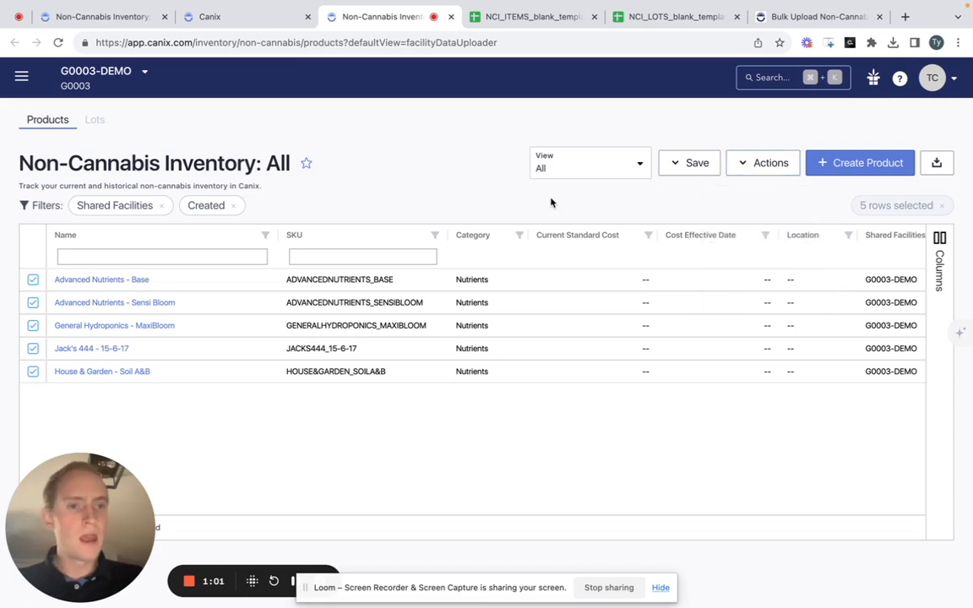
pyautogui.click(942, 206)
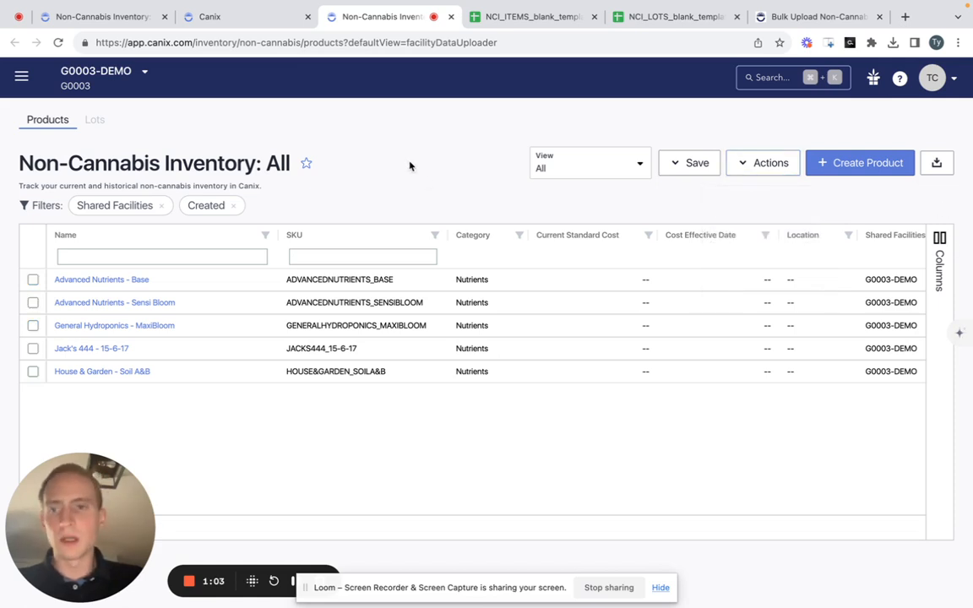
pyautogui.hscroll(5, 539, 319)
pyautogui.hscroll(5, 539, 320)
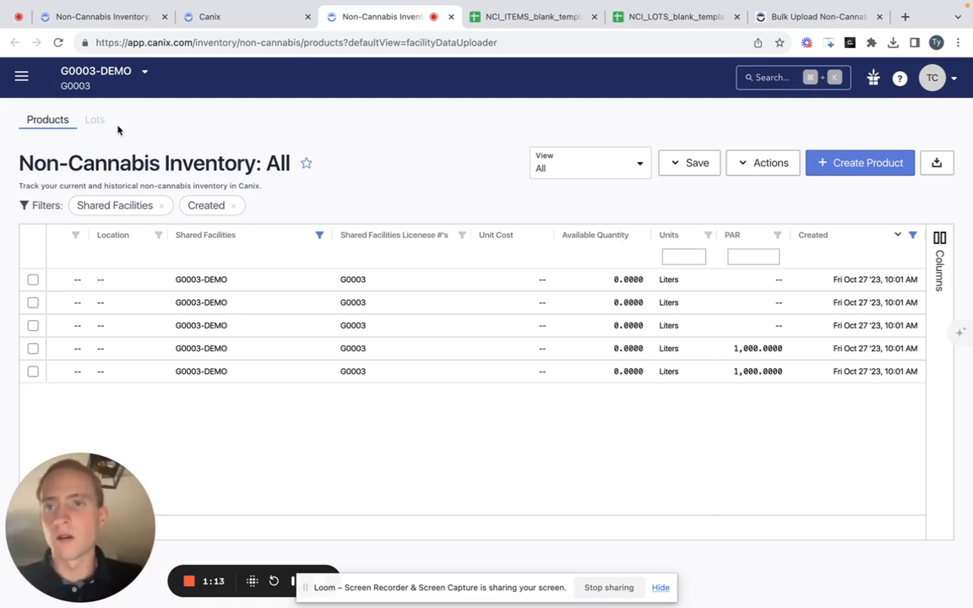
# - Open Bulk Create/Update from the Lots inventory with Non-Cannabis Product Lots as the facility data type, and close the old inventory page
pyautogui.click(94, 119)
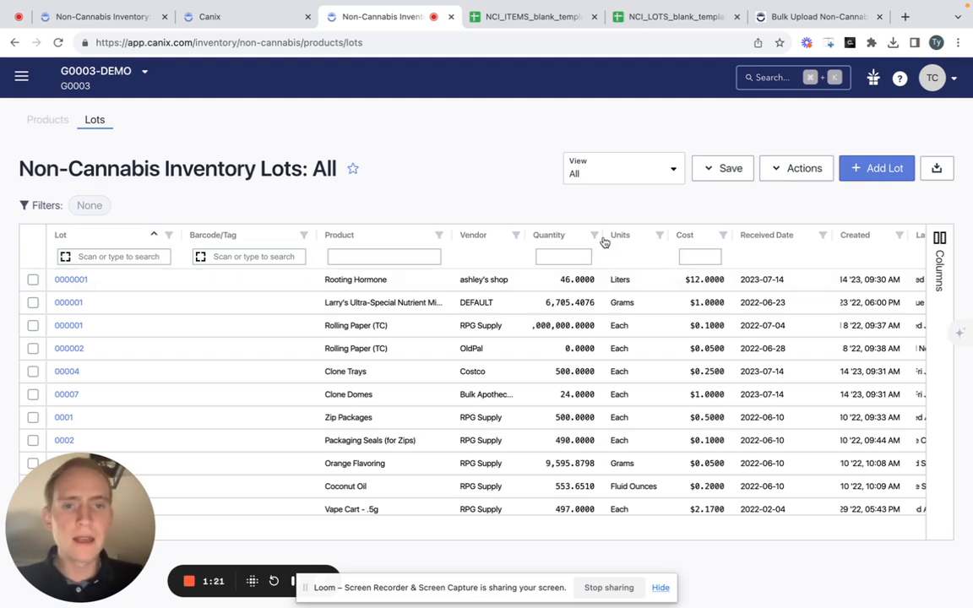
pyautogui.click(773, 174)
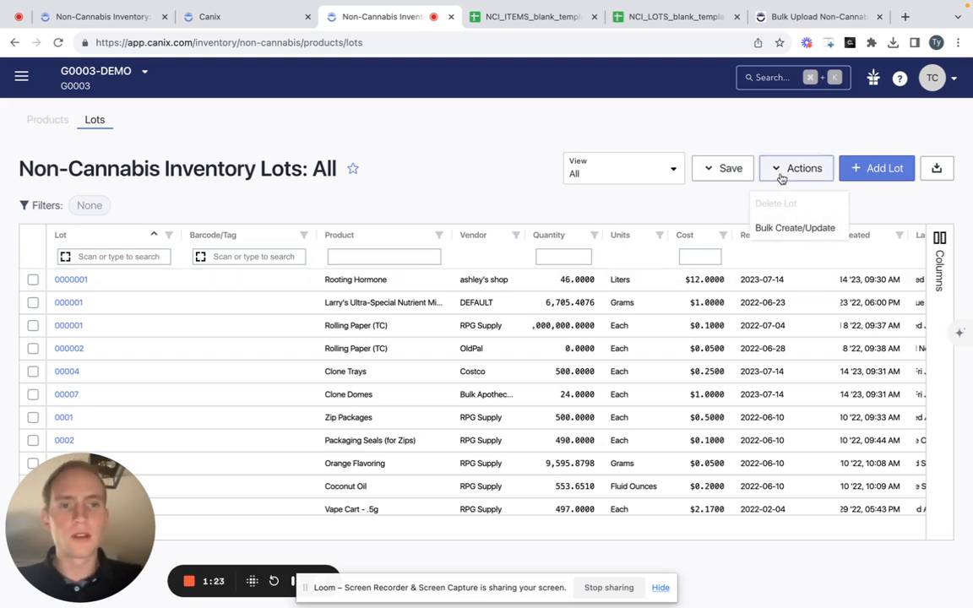
pyautogui.click(784, 239)
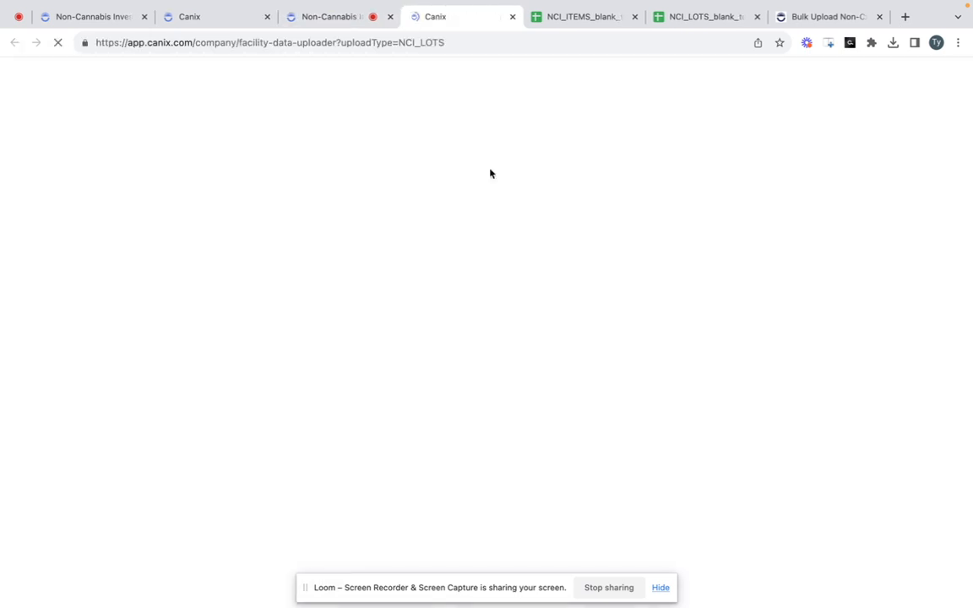
pyautogui.click(389, 18)
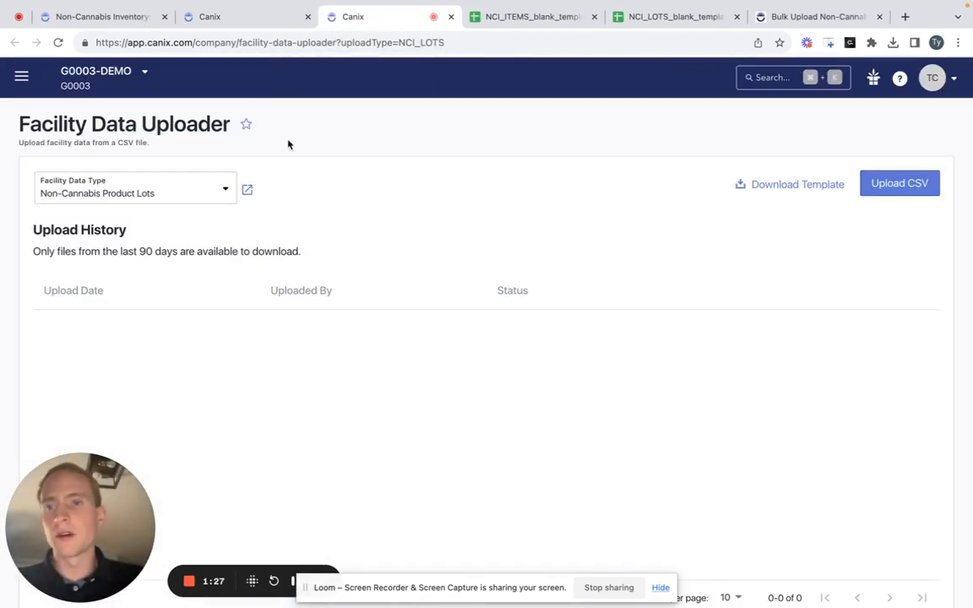
pyautogui.click(207, 185)
pyautogui.click(169, 251)
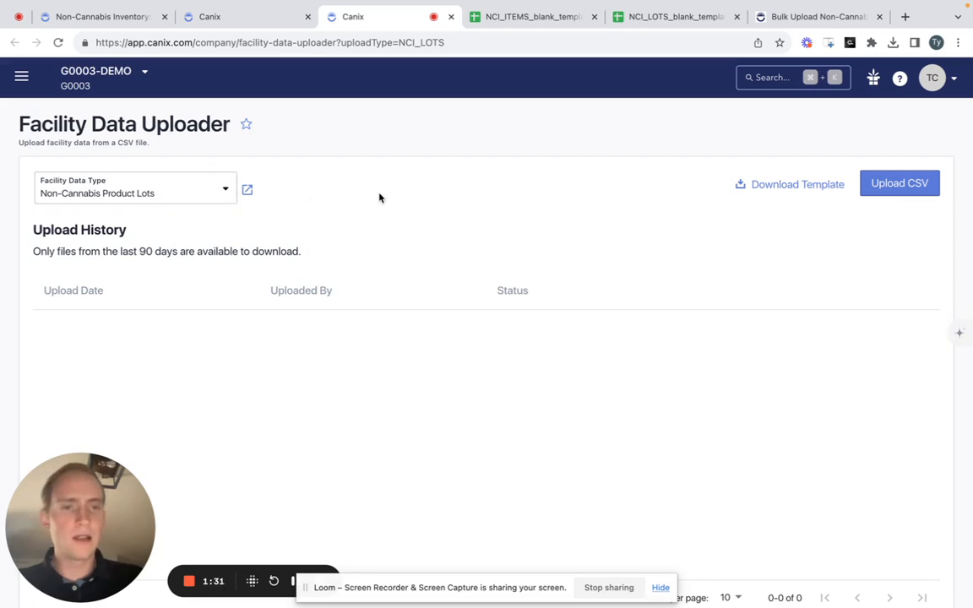
# - Choose the lots template with no existing data, and switch to the NCI_LOTS_blank_template spreadsheet in Google Sheets
pyautogui.click(760, 184)
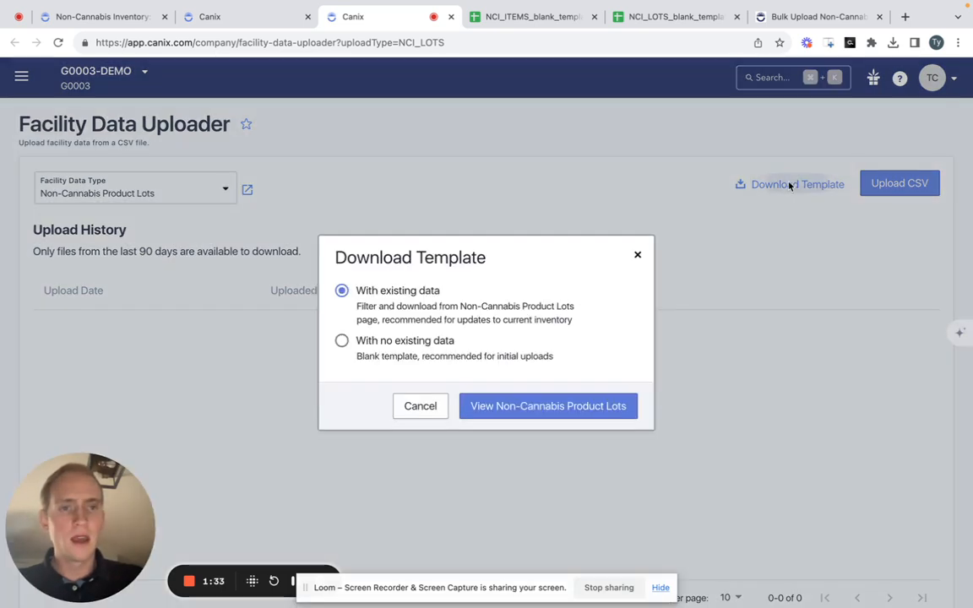
pyautogui.click(400, 346)
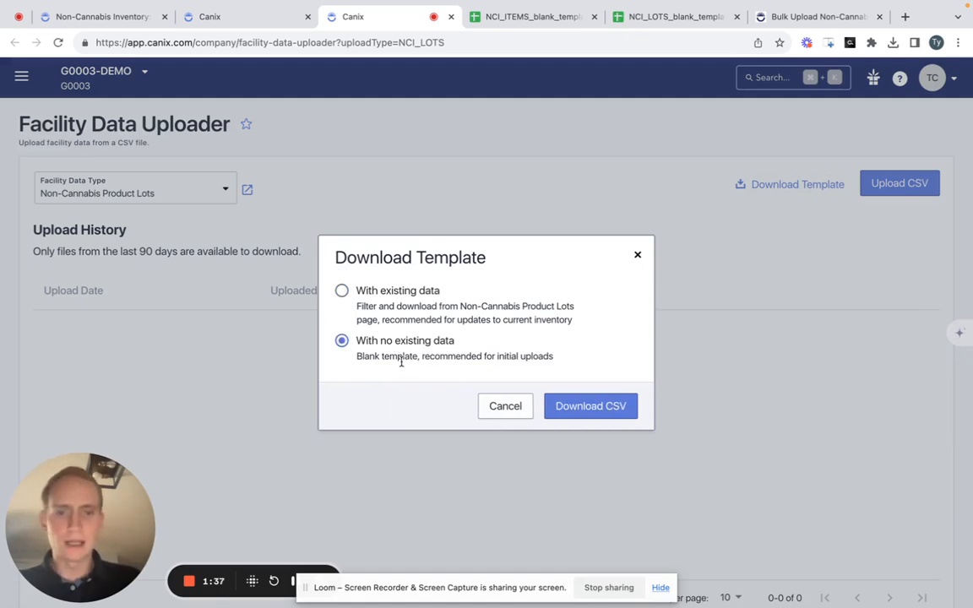
pyautogui.click(676, 17)
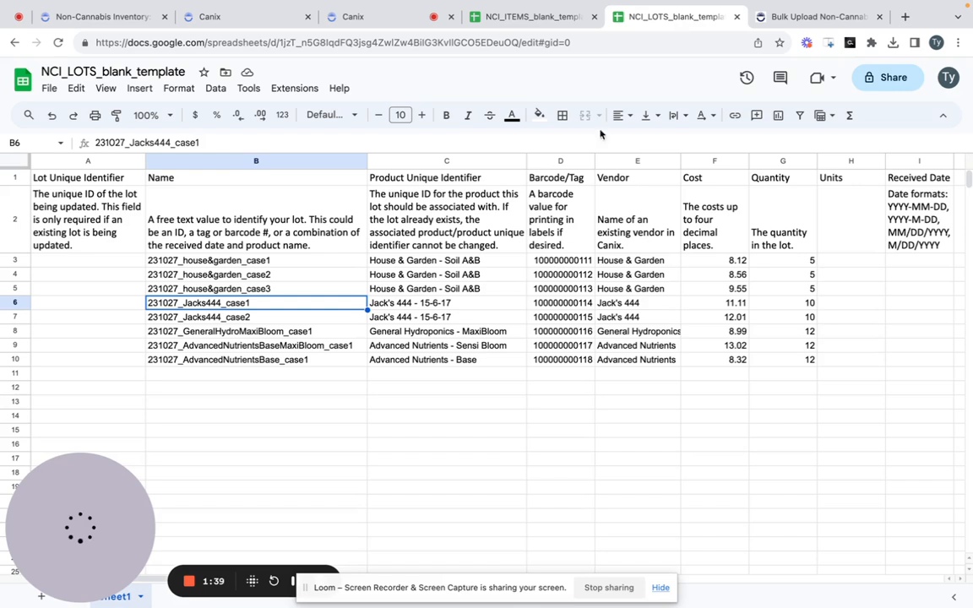
# - Examine the Lot Unique Identifier column and the field descriptions in row 2 of the lots template
pyautogui.click(534, 274)
pyautogui.press('Left')
pyautogui.press('Left')
pyautogui.press('Up')
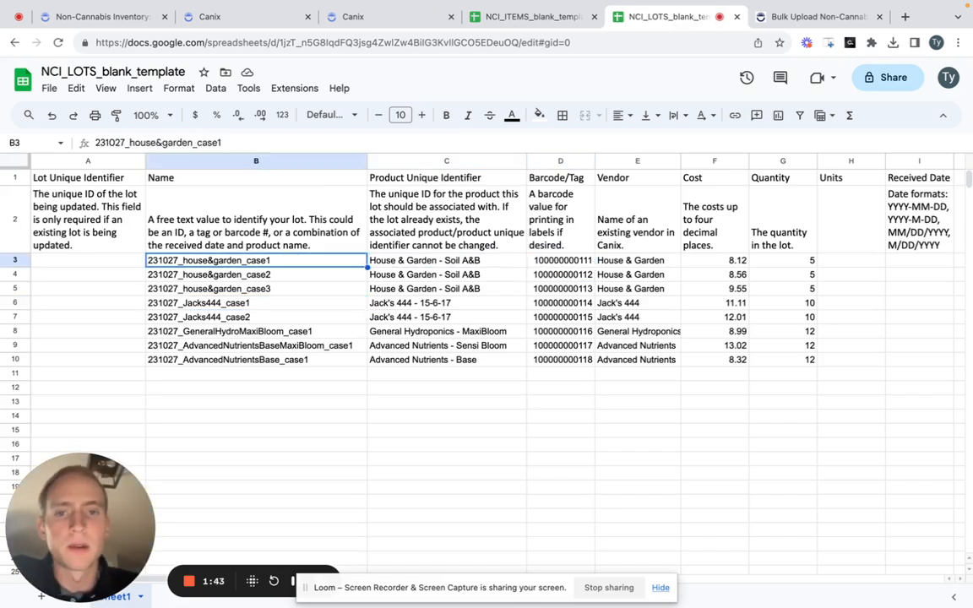
pyautogui.press('Up')
pyautogui.press('Left')
pyautogui.press('Right')
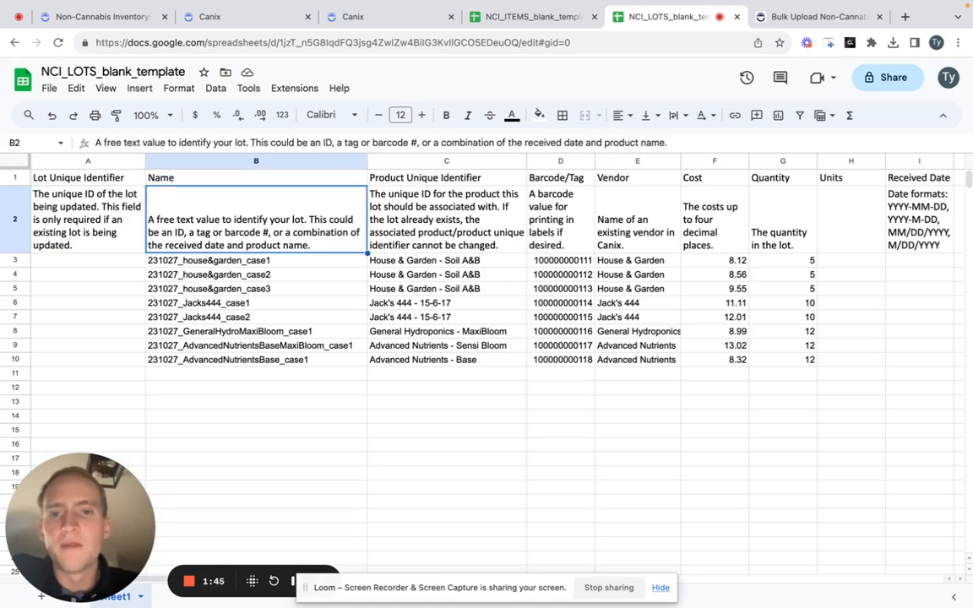
pyautogui.click(102, 163)
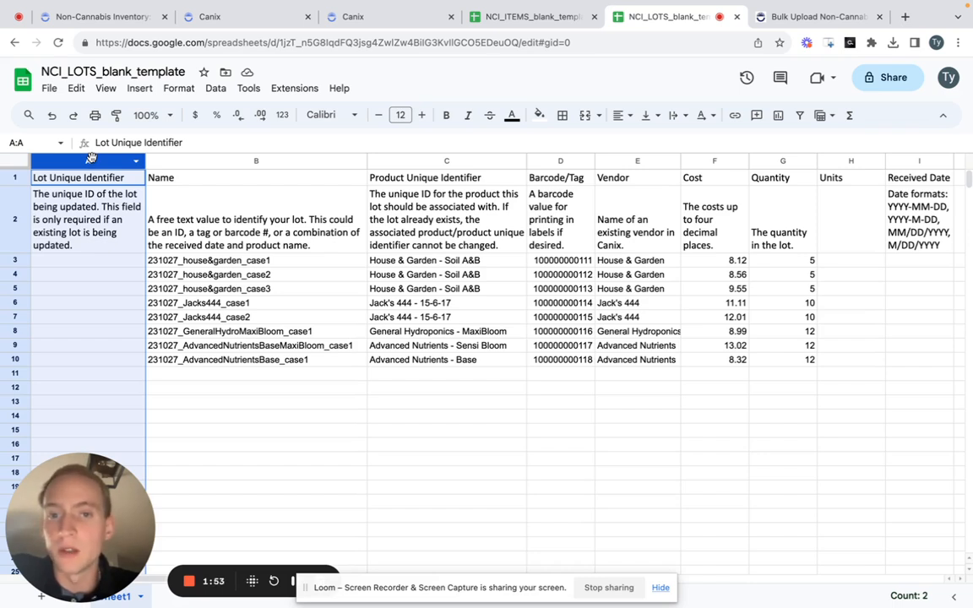
pyautogui.click(226, 222)
pyautogui.click(86, 160)
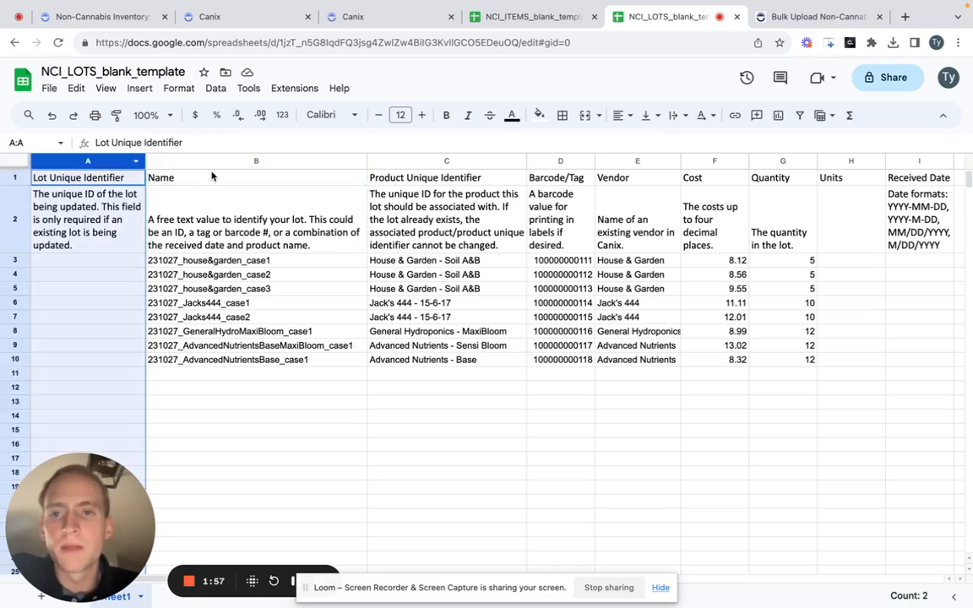
# - Examine the Name column's description and the naming pattern of the three House & Garden lots in rows 3 to 5
pyautogui.click(195, 160)
pyautogui.click(211, 248)
pyautogui.click(214, 261)
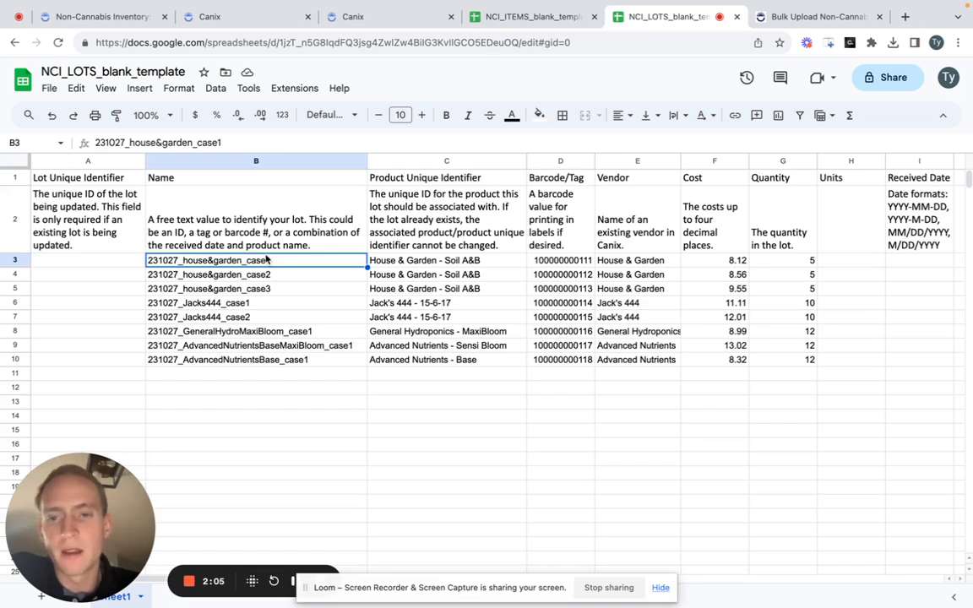
pyautogui.click(266, 291)
pyautogui.press('Up')
pyautogui.press('Up')
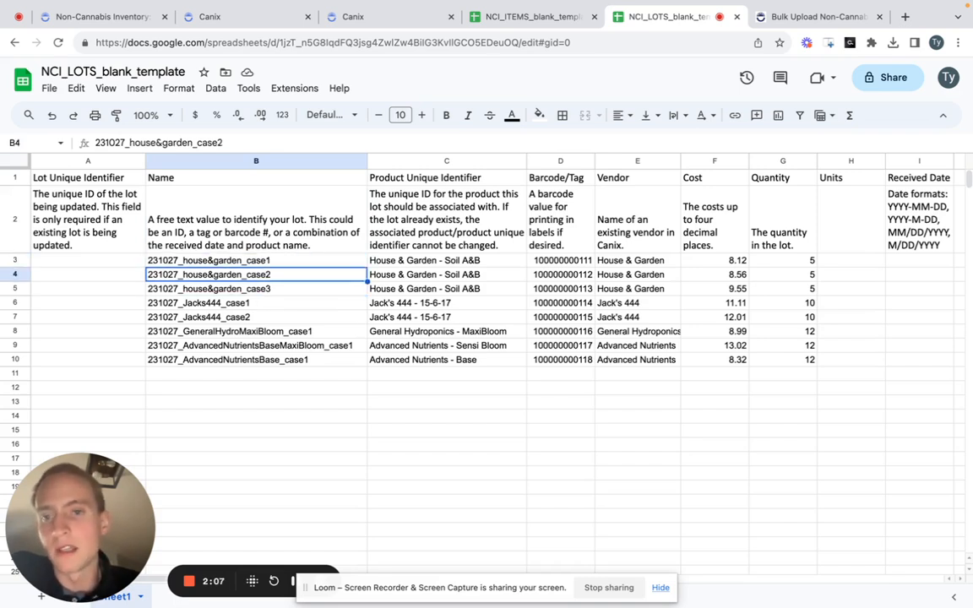
pyautogui.press('Down')
pyautogui.press('Down')
pyautogui.press('Up')
pyautogui.press('Down')
pyautogui.press('Up')
pyautogui.press('Up')
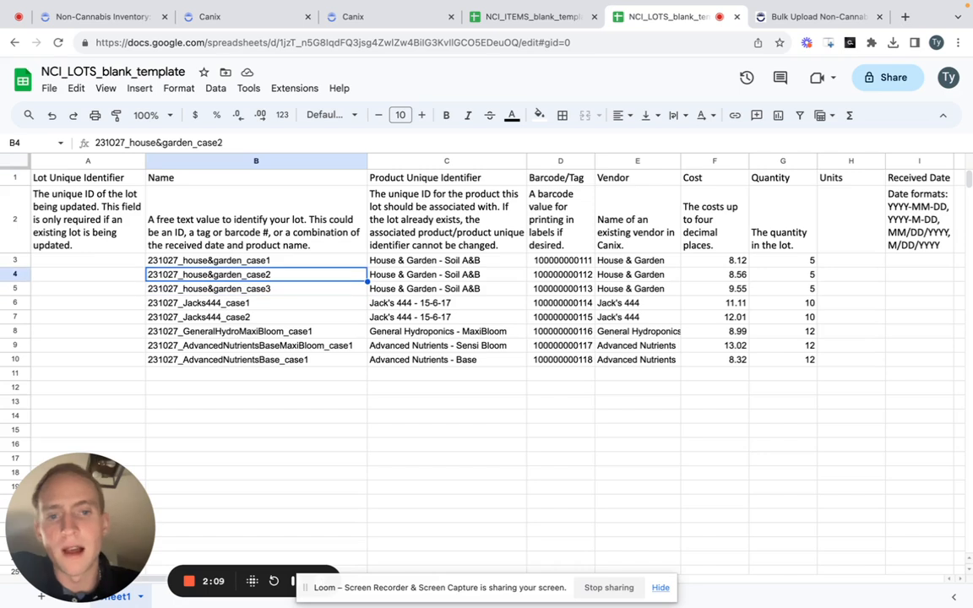
pyautogui.press('Down')
pyautogui.press('Down')
pyautogui.press('Up')
pyautogui.press('Up')
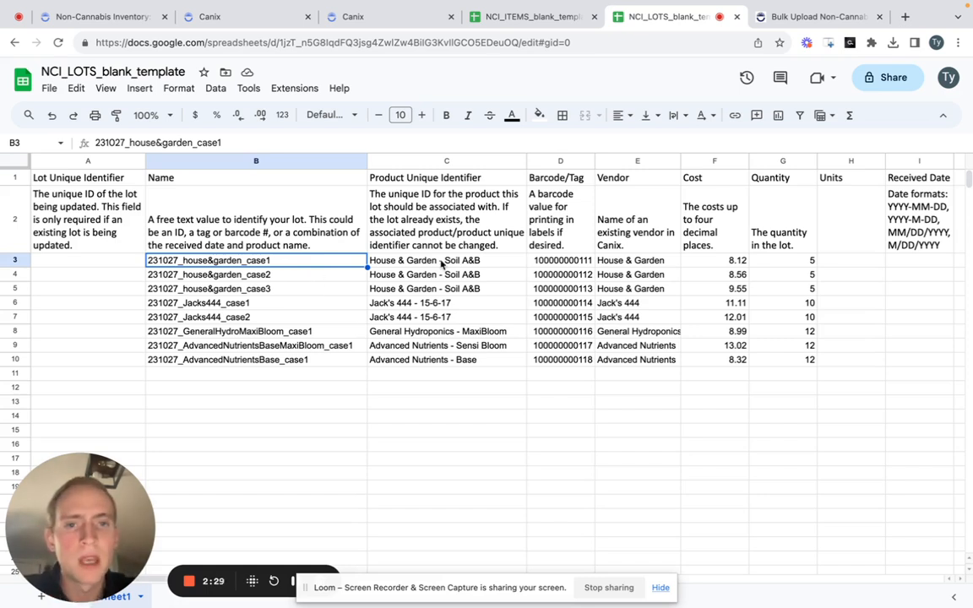
pyautogui.click(305, 274)
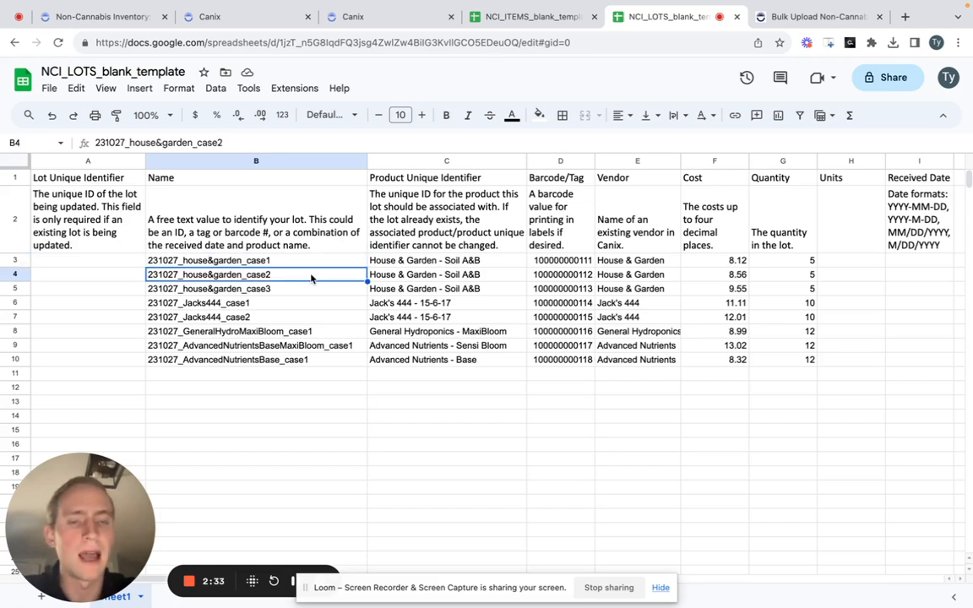
pyautogui.click(343, 264)
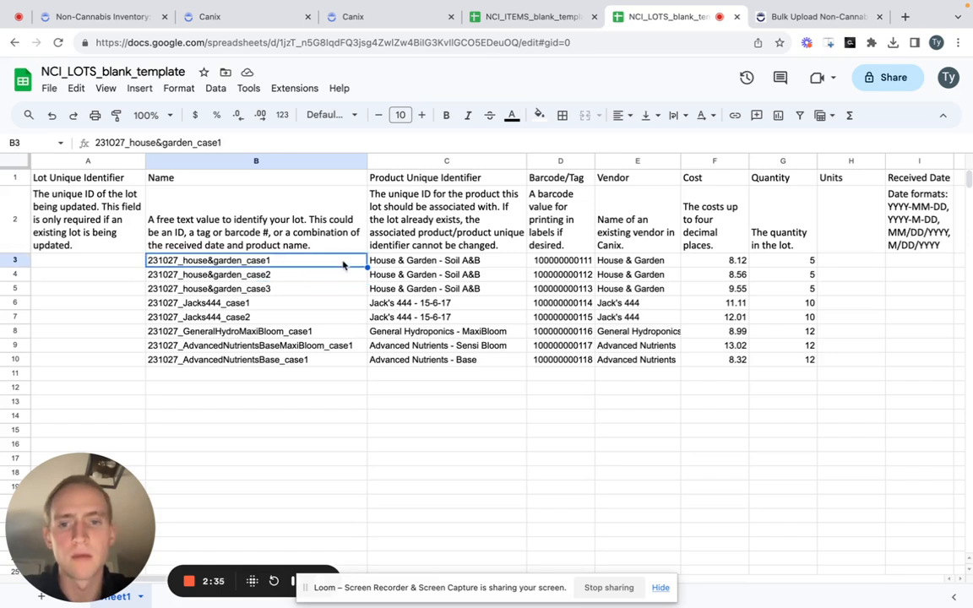
# - Examine the Product Unique Identifier column and its field description in row 2 of the lots template
pyautogui.press('Right')
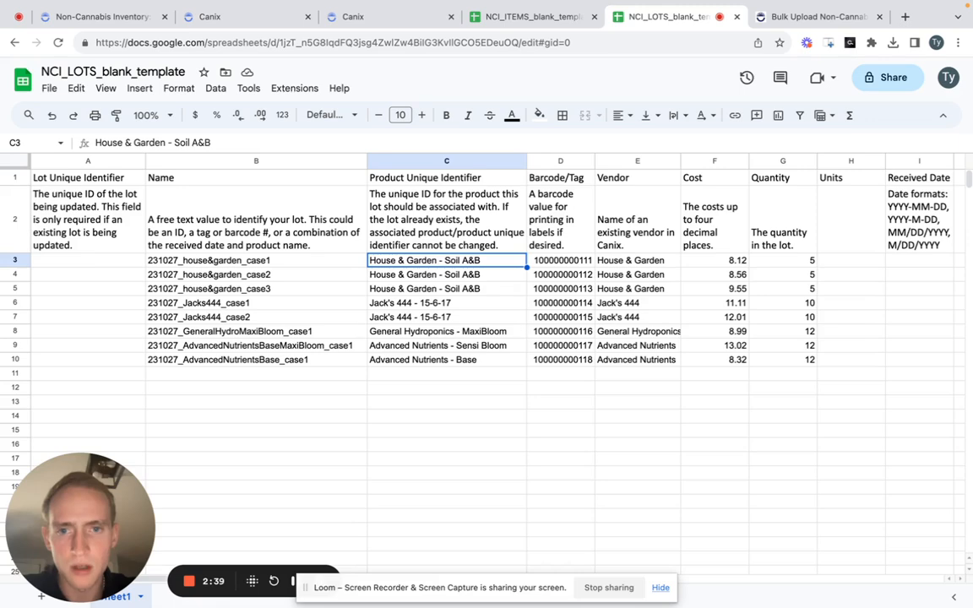
pyautogui.click(442, 161)
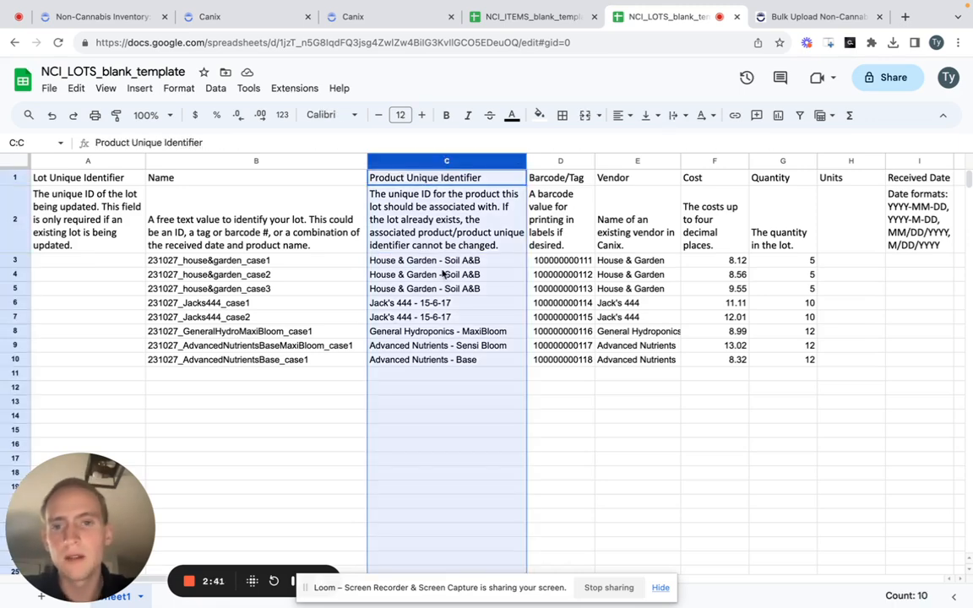
pyautogui.click(409, 201)
pyautogui.click(331, 225)
pyautogui.click(436, 200)
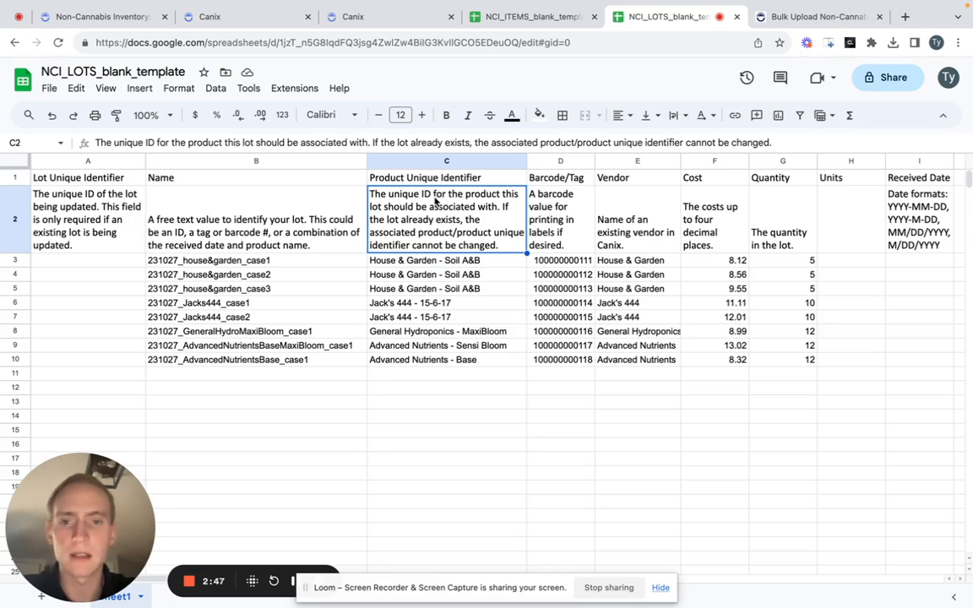
pyautogui.press('Up')
pyautogui.press('Down')
pyautogui.press('Down')
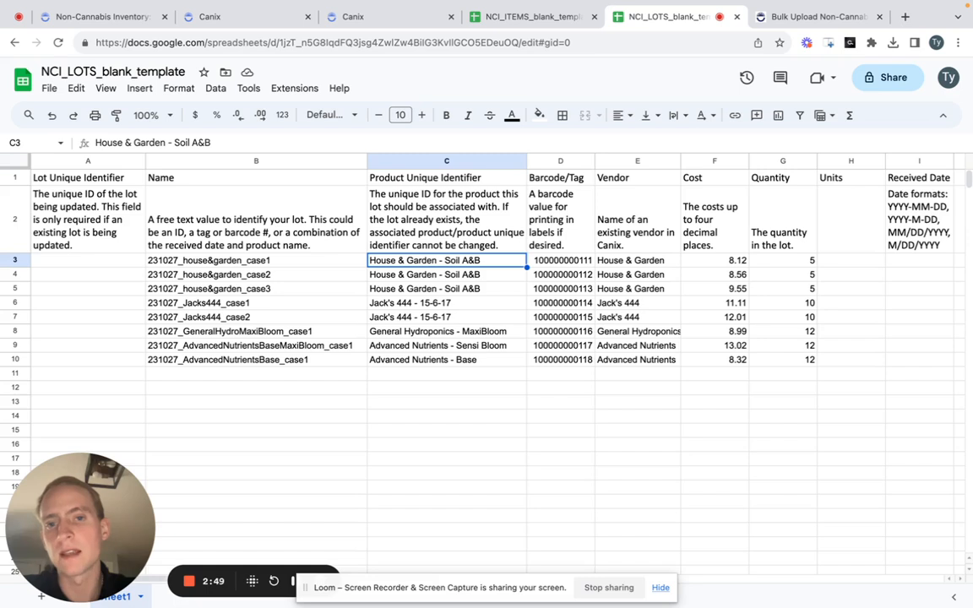
pyautogui.press('Up')
pyautogui.press('Down')
# - Compare the first lot's name with its product, and review the product entries in C3:C10 against the Product Unique Identifier description
pyautogui.press('Left')
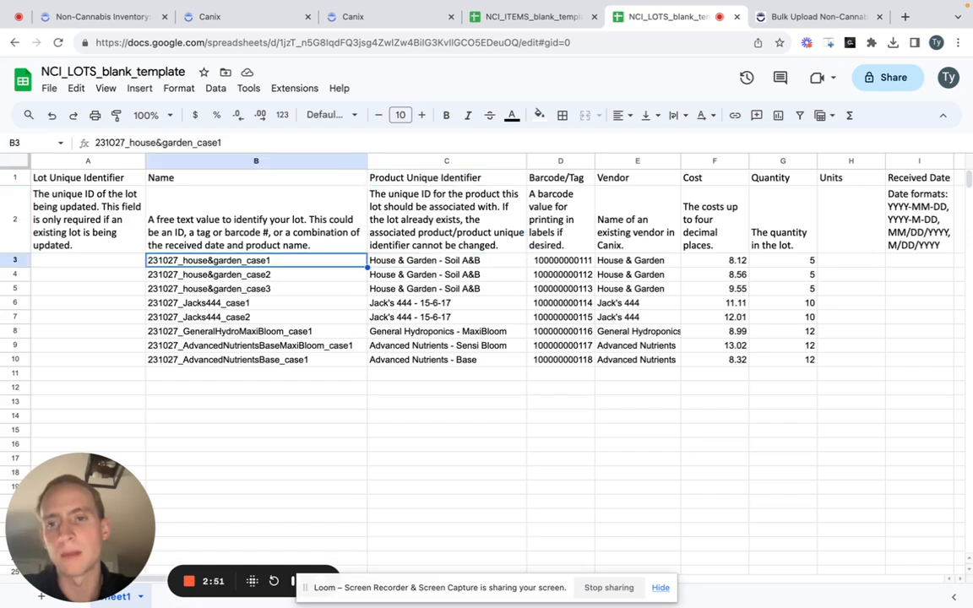
pyautogui.press('Right')
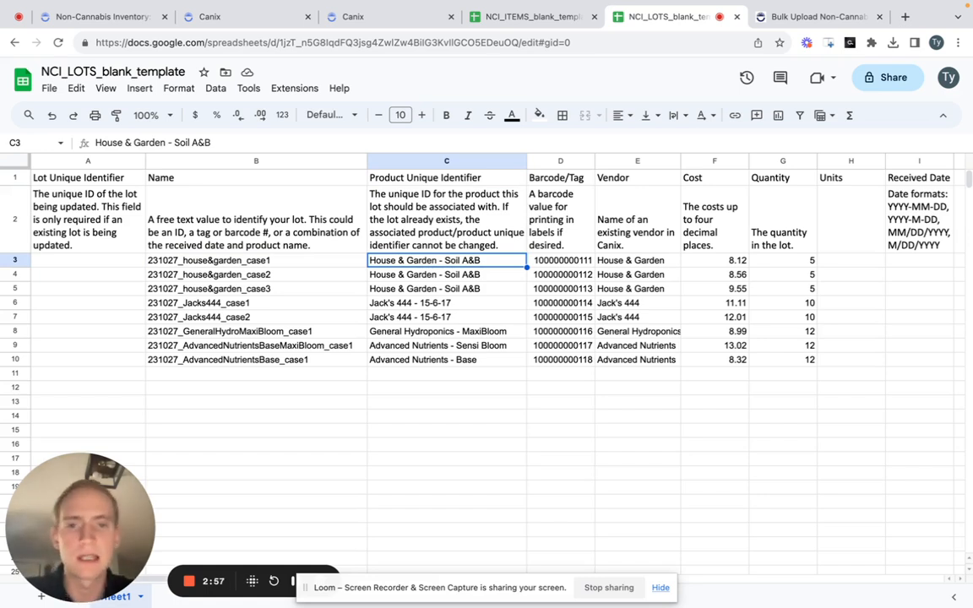
pyautogui.press('Up')
pyautogui.press('Down')
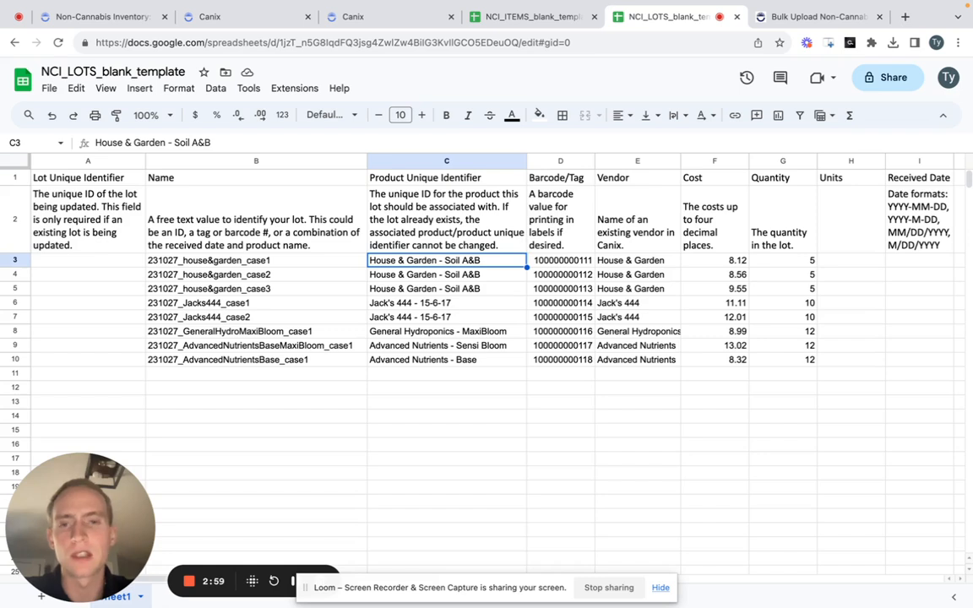
pyautogui.press('Up')
pyautogui.press('Up')
pyautogui.press('Down')
pyautogui.press('Down')
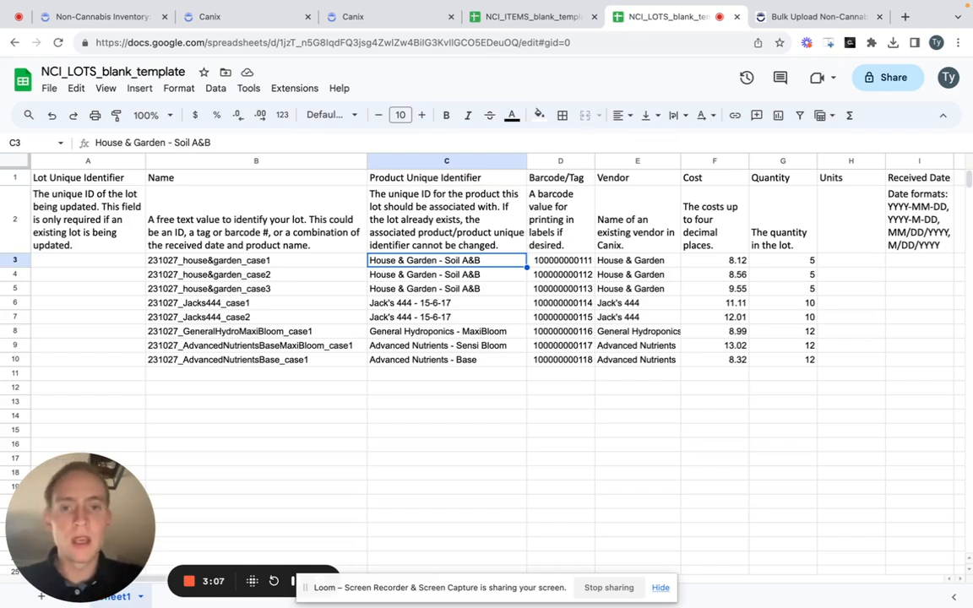
pyautogui.moveTo(372, 260); pyautogui.dragTo(410, 366)
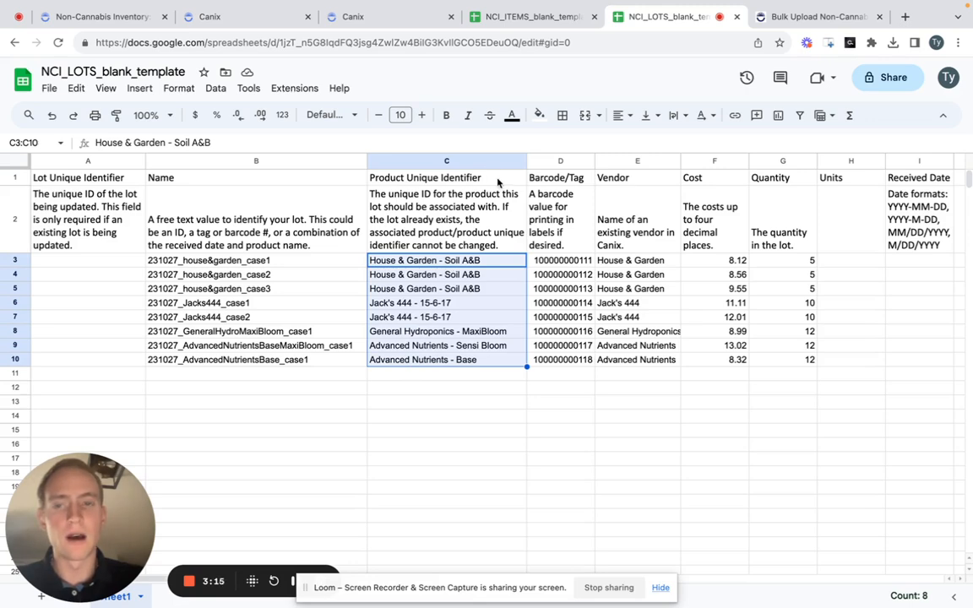
pyautogui.click(273, 144)
pyautogui.click(212, 289)
pyautogui.click(371, 226)
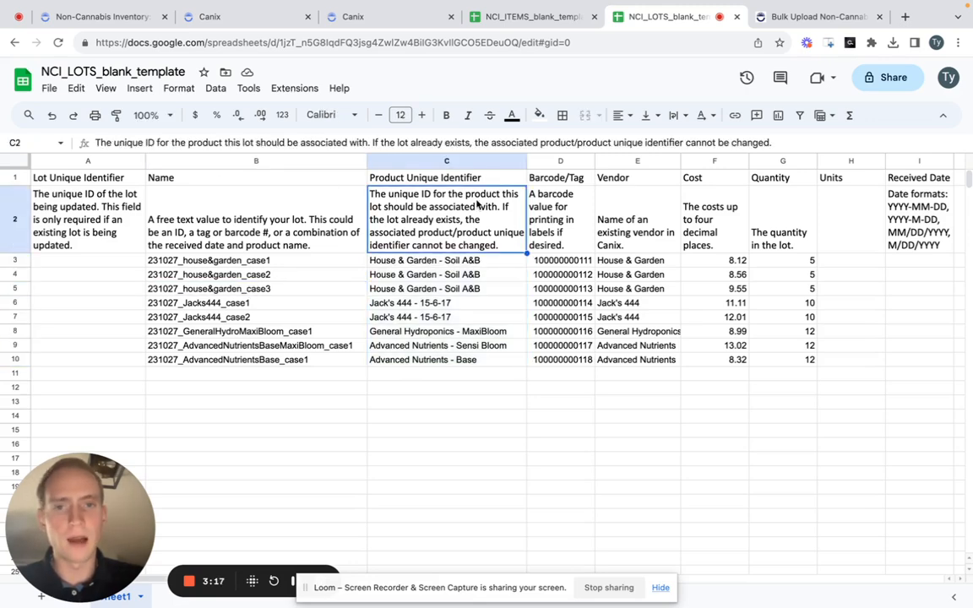
# - Insert a column before Barcode/Tag, head it "Non-Cannabis Product Names", and widen it to fit the heading
pyautogui.rightClick(545, 161)
pyautogui.click(593, 243)
pyautogui.click(566, 177)
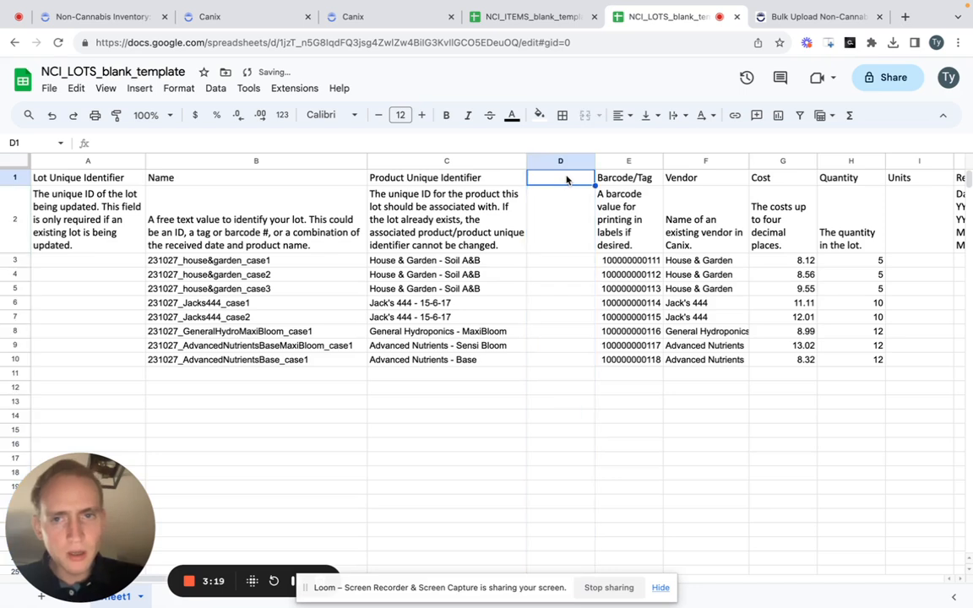
pyautogui.write('Non-Canna')
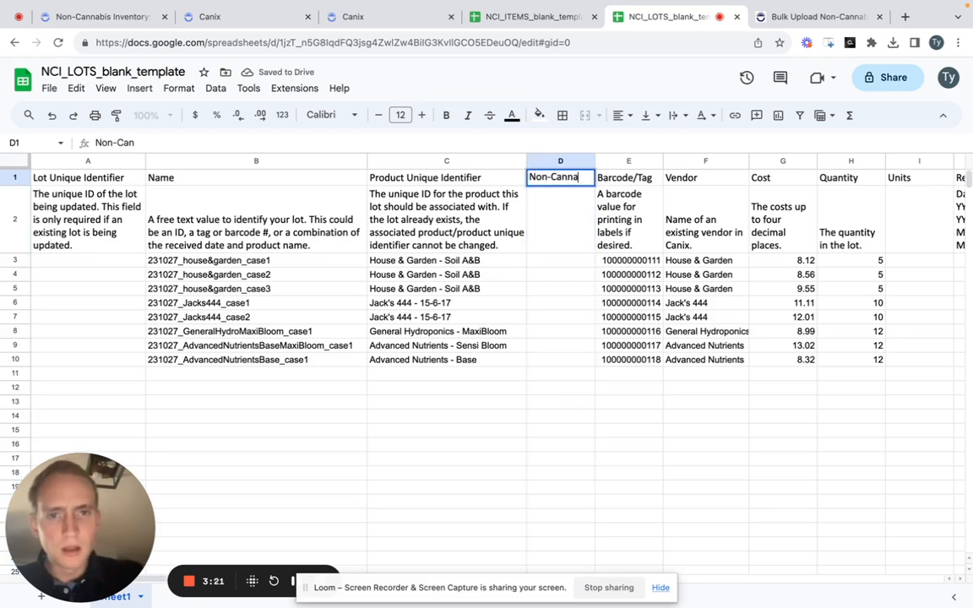
pyautogui.write('bis Product Name')
pyautogui.press('Return')
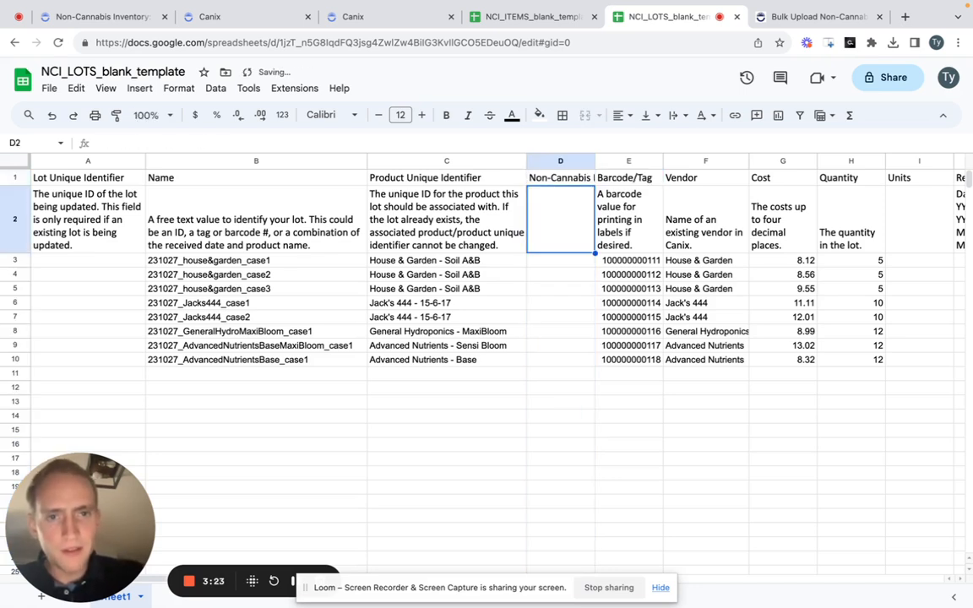
pyautogui.moveTo(594, 161); pyautogui.dragTo(682, 161)
# - Move the product names from C3:C10 into the Non-Cannabis Product Names column, starting at D3
pyautogui.click(495, 345)
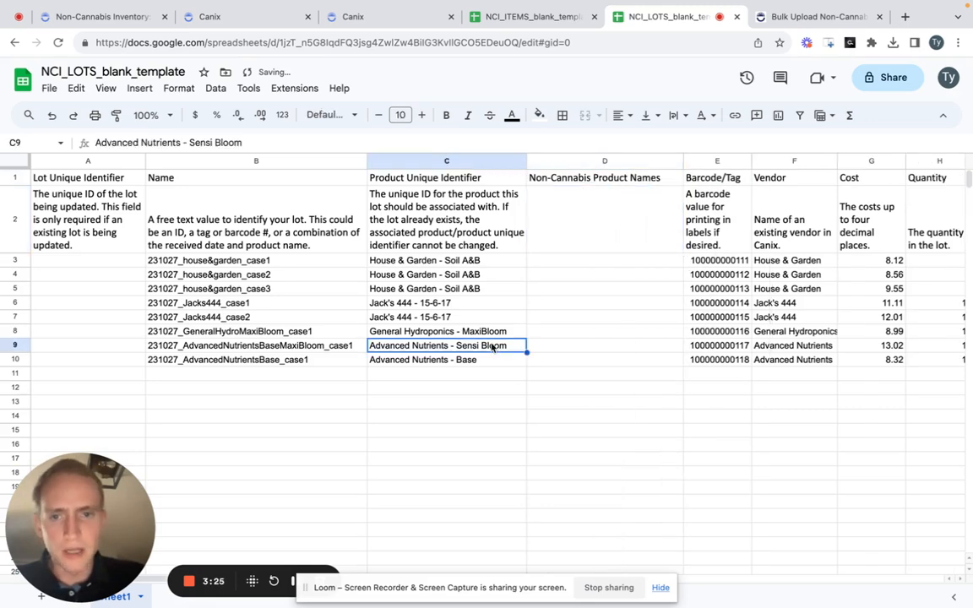
pyautogui.press('Up')
pyautogui.press('Up')
pyautogui.press('Up')
pyautogui.press('Up')
pyautogui.press('Up')
pyautogui.press('Up')
pyautogui.press('super+shift+Down')
pyautogui.press('super+x')
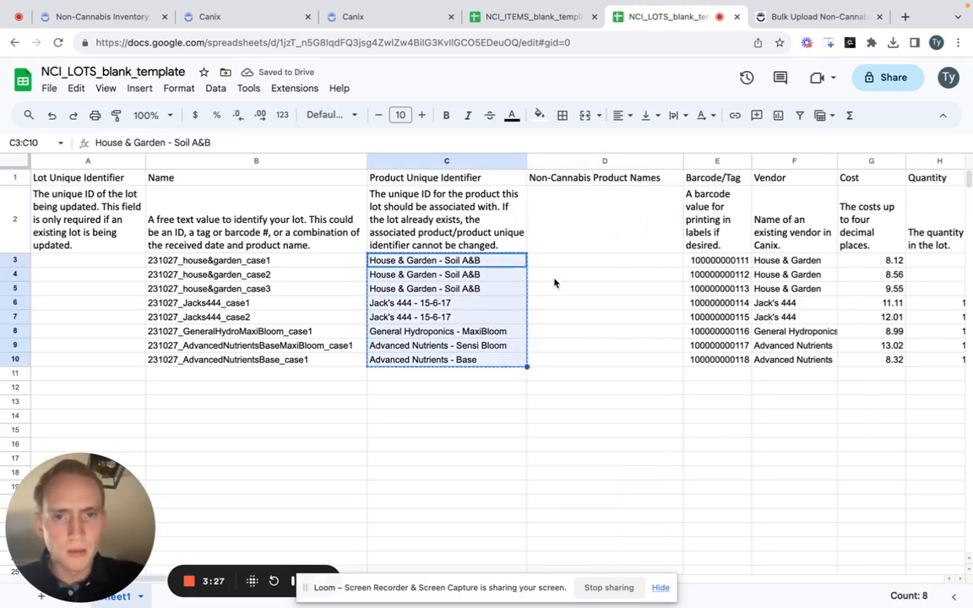
pyautogui.click(558, 263)
pyautogui.press('super+v')
pyautogui.click(569, 305)
pyautogui.click(455, 259)
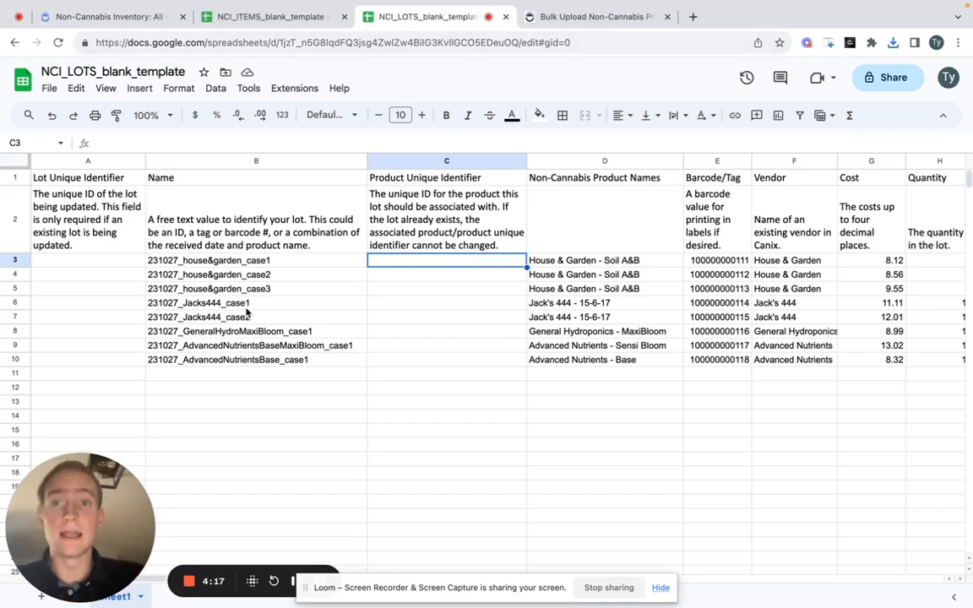
# - Switch to the Canix product inventory, check that the Unique Identifier column is enabled, and export the inventory as CSV
pyautogui.click(126, 17)
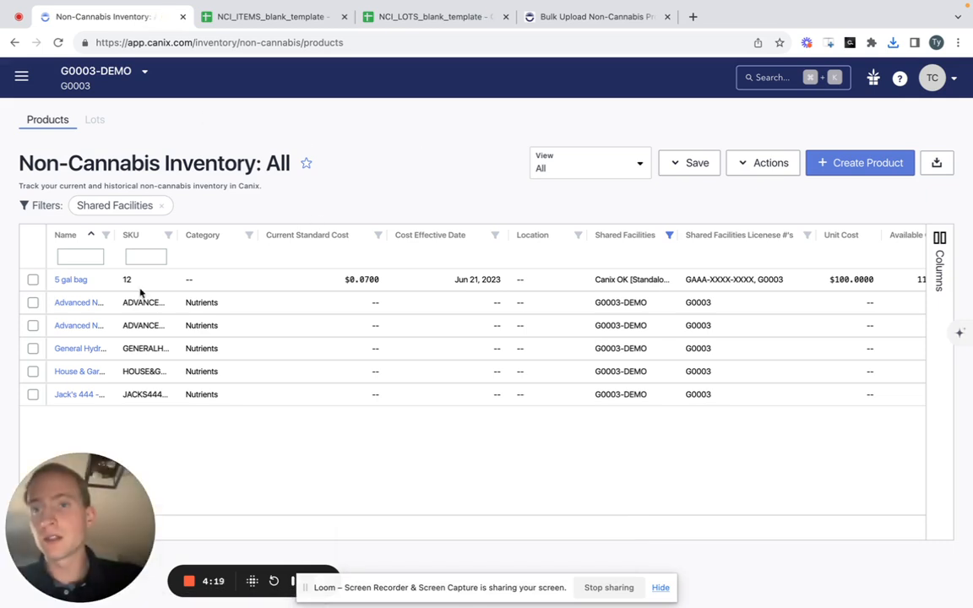
pyautogui.click(940, 257)
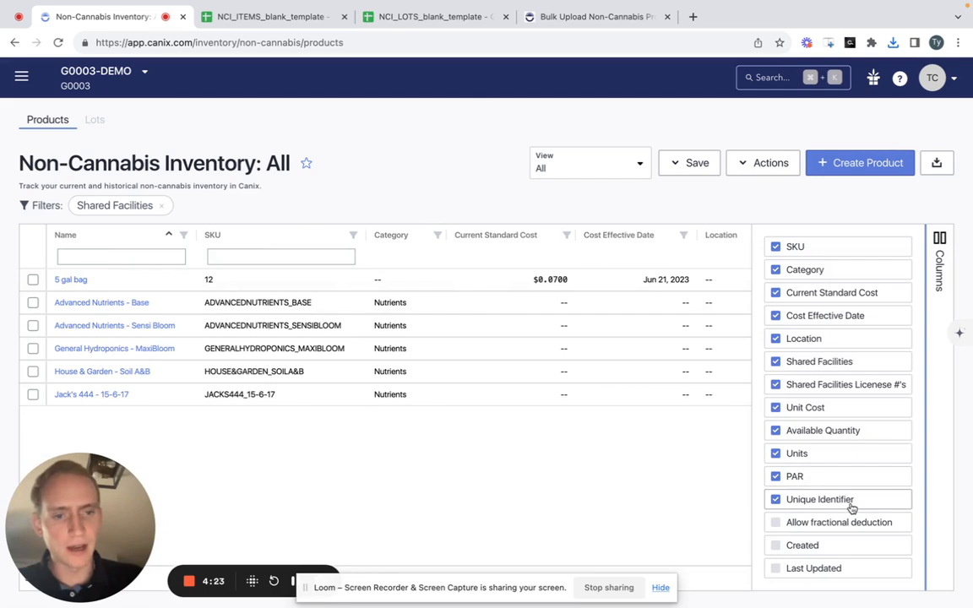
pyautogui.click(940, 254)
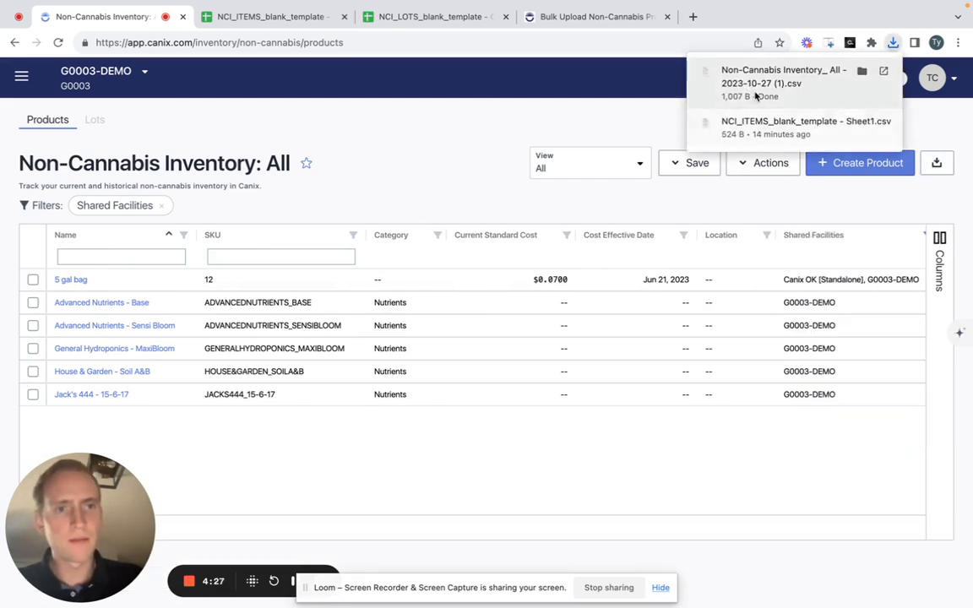
# - Open the exported file "Non-Cannabis Inventory_ All - 2023-10-27 (1).csv" in Excel
pyautogui.click(757, 96)
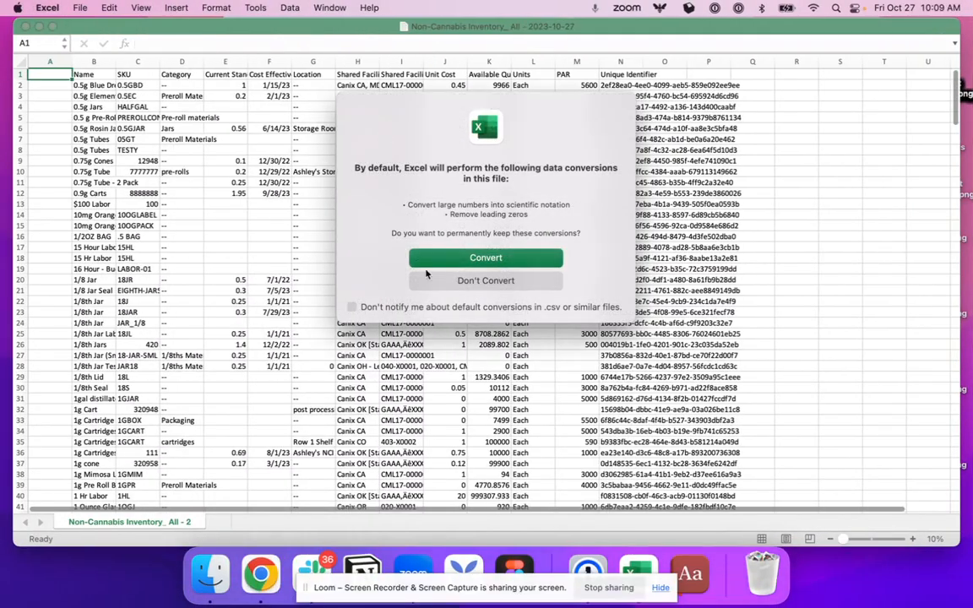
pyautogui.click(428, 264)
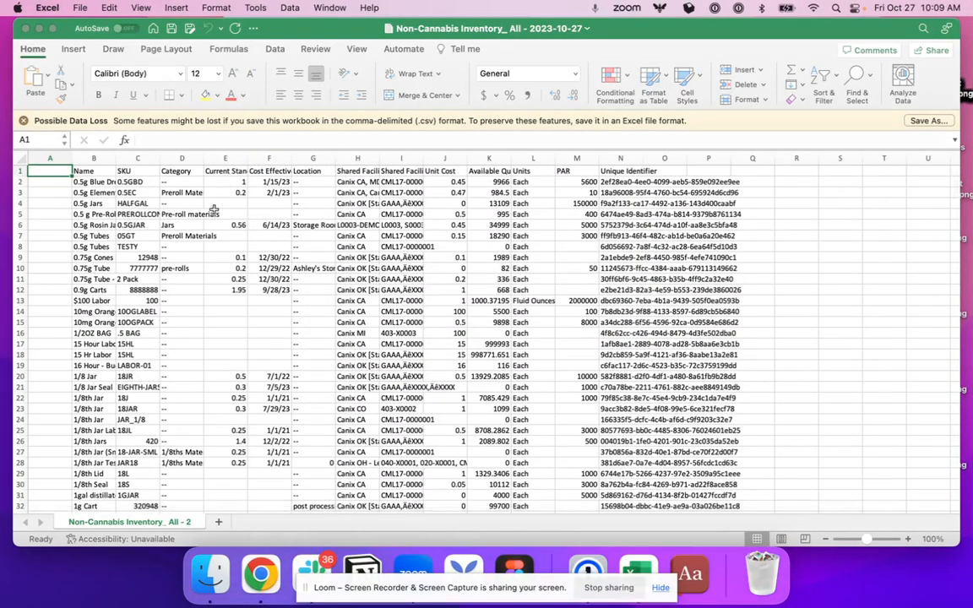
pyautogui.click(211, 574)
pyautogui.doubleClick(376, 143)
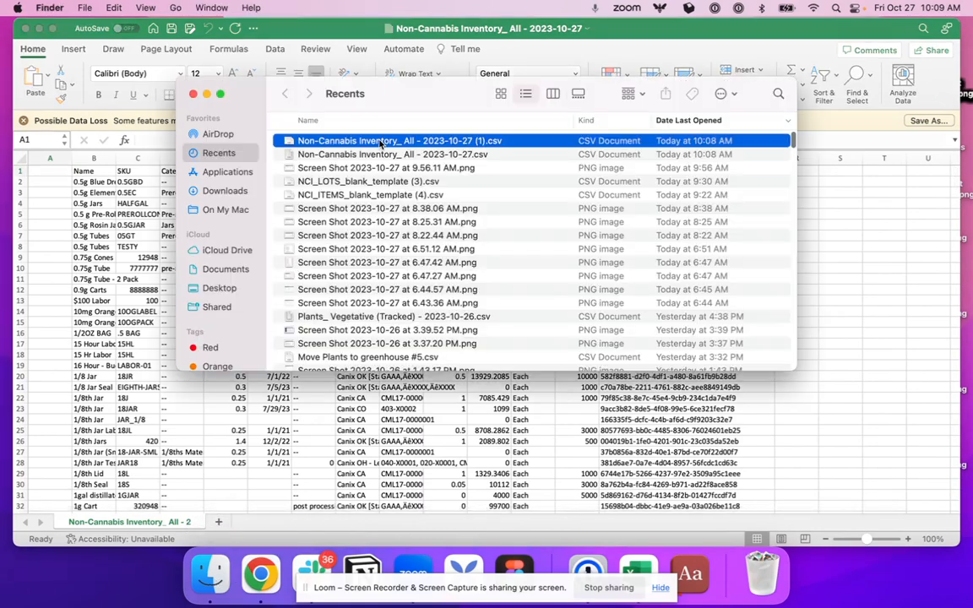
# - Copy the whole exported product table, from the Name header through the Unique Identifier column
pyautogui.press('super+shift+Right')
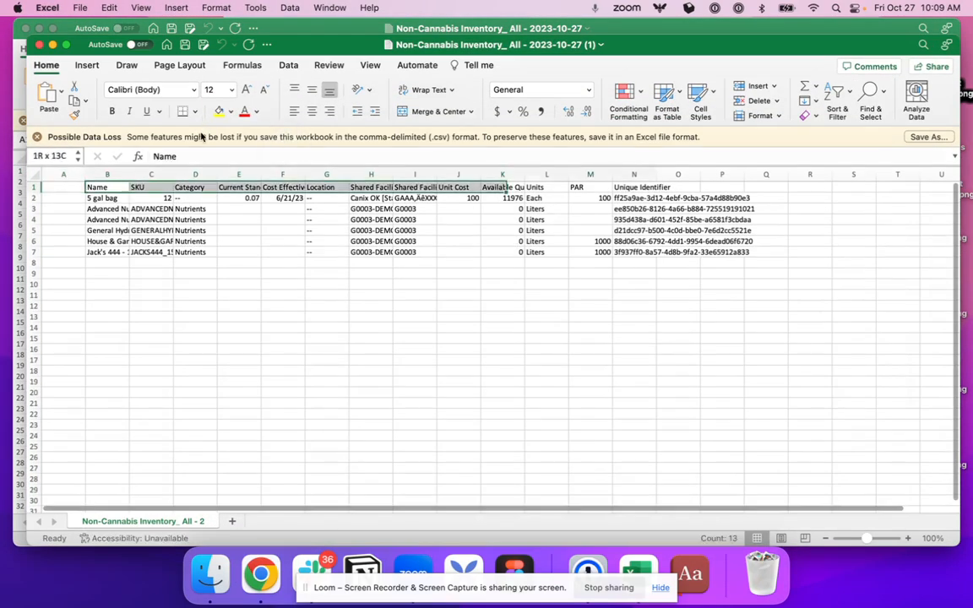
pyautogui.press('super+shift+Down')
pyautogui.press('super+c')
# - Return to NCI_LOTS_blank_template in Google Sheets, add a new sheet, and paste the copied product table as values only at A1
pyautogui.press('super+Tab')
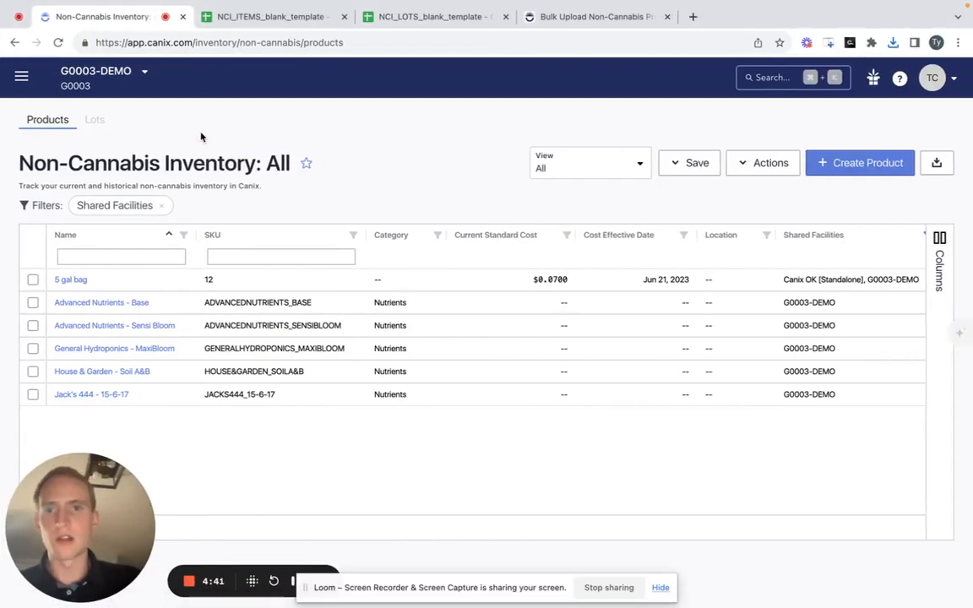
pyautogui.click(423, 16)
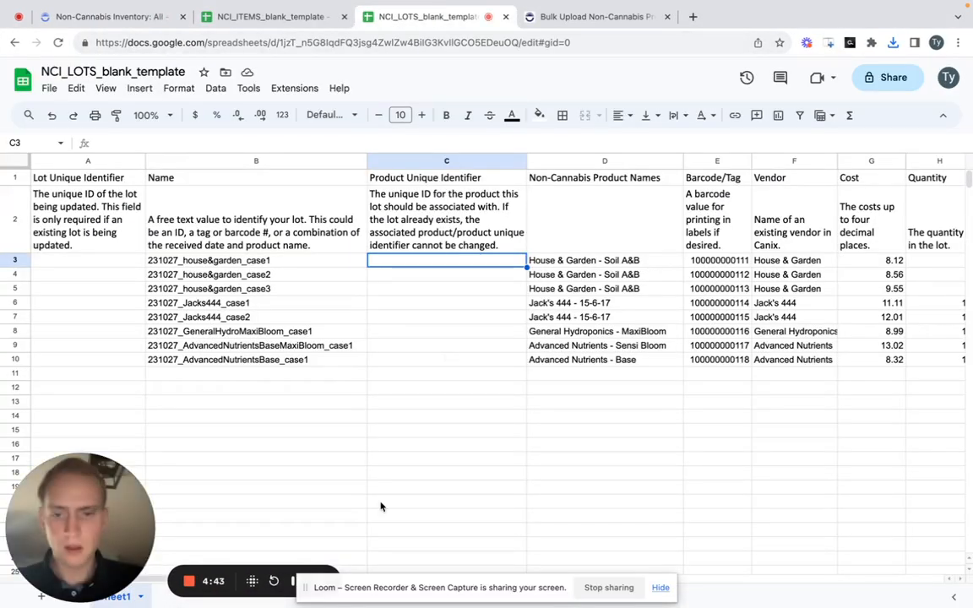
pyautogui.click(40, 599)
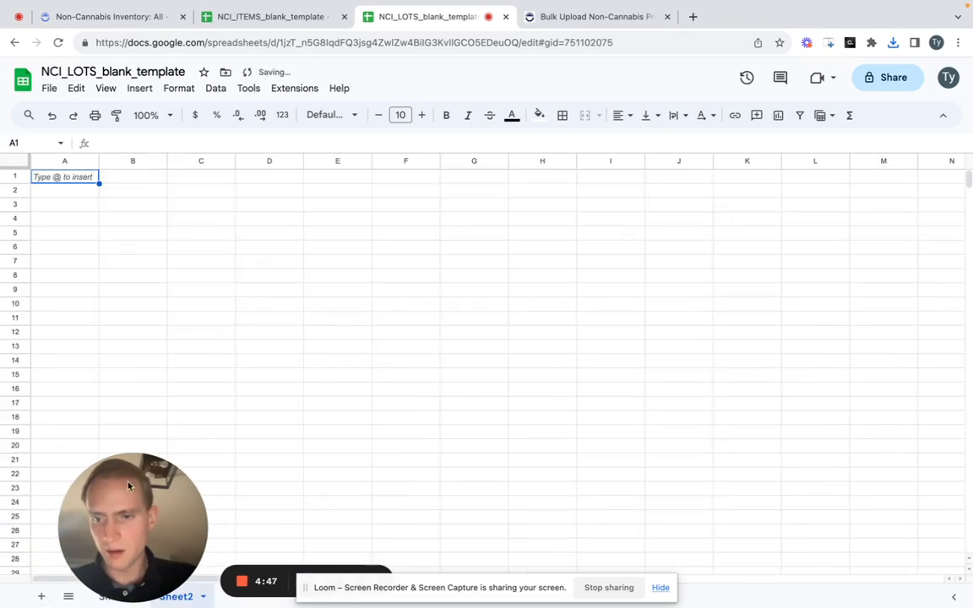
pyautogui.rightClick(67, 174)
pyautogui.moveTo(208, 200)
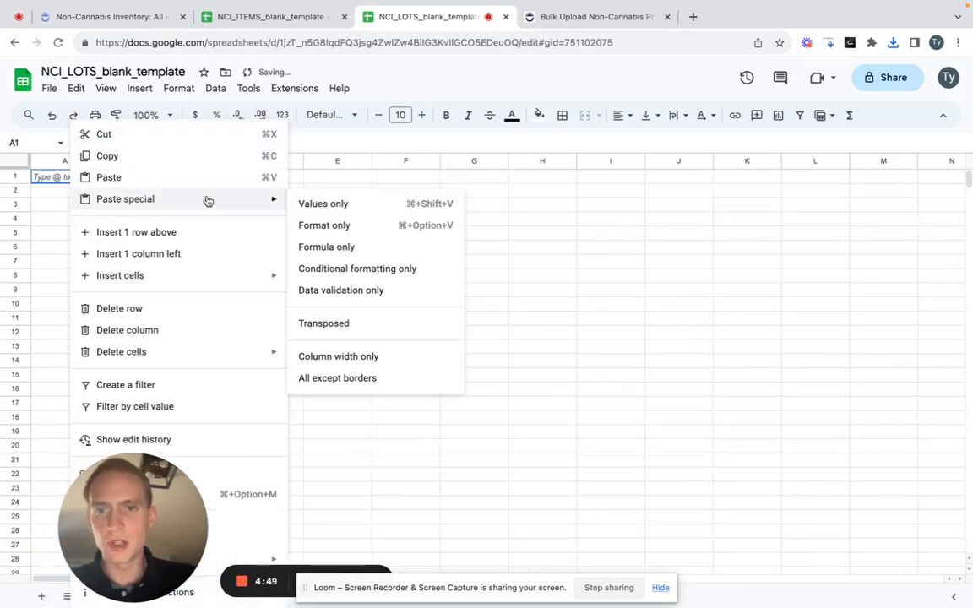
pyautogui.click(306, 203)
pyautogui.click(253, 245)
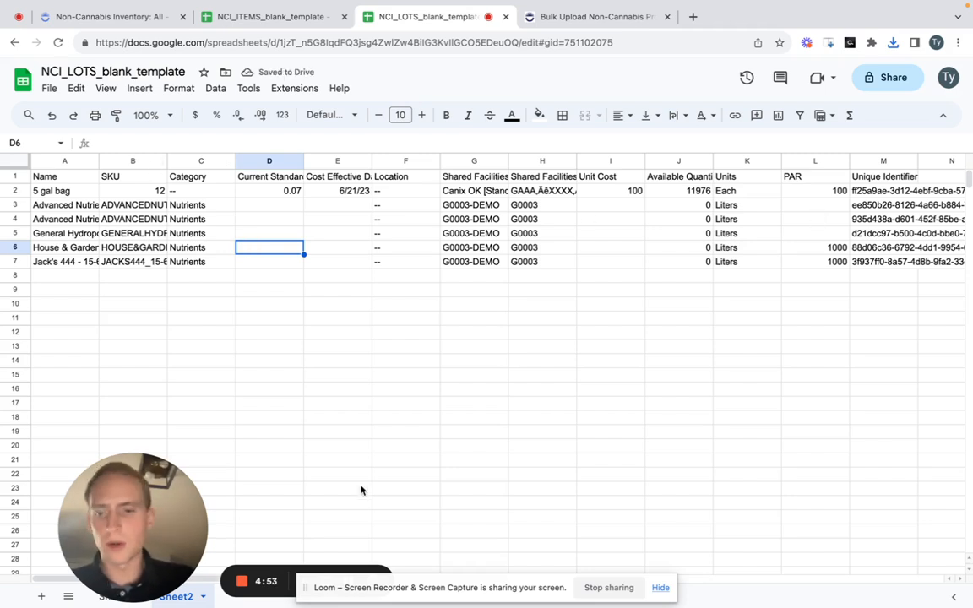
# - Start an INDEX formula in Sheet1's first Product Unique Identifier cell, C3, and go to Sheet2 for its reference
pyautogui.click(110, 596)
pyautogui.click(328, 348)
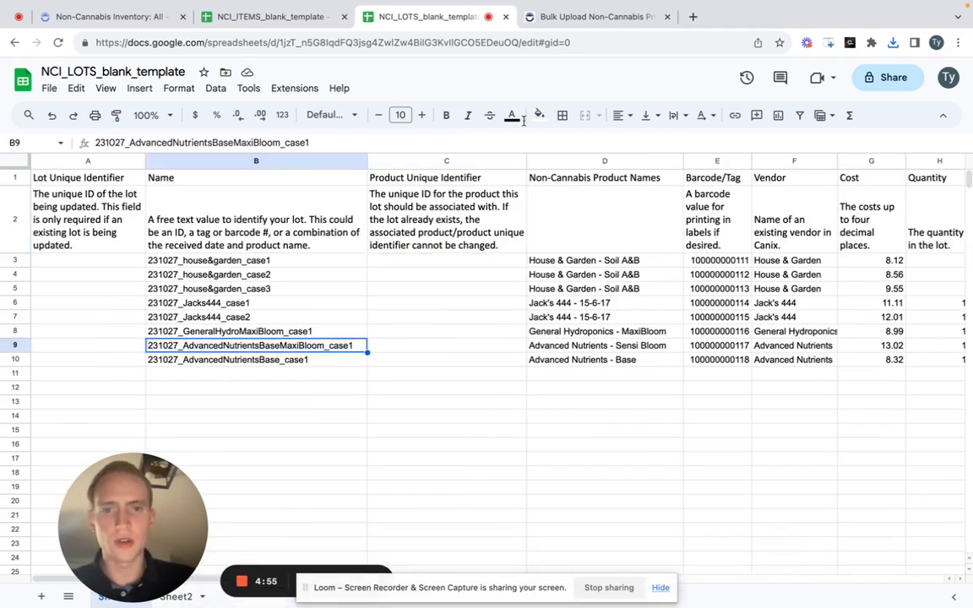
pyautogui.click(421, 211)
pyautogui.press('Down')
pyautogui.press('Left')
pyautogui.press('Right')
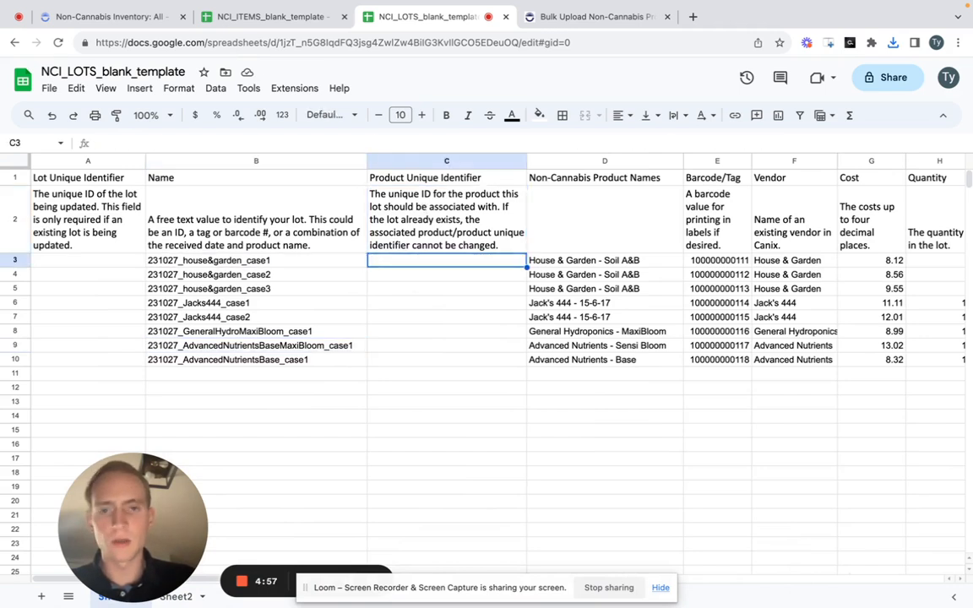
pyautogui.write('=')
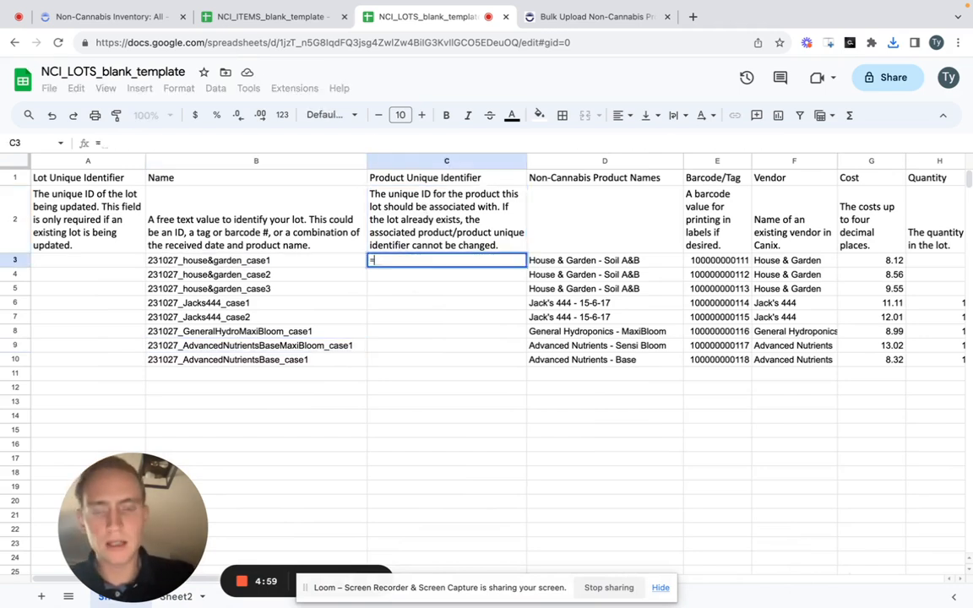
pyautogui.write('INDEX(')
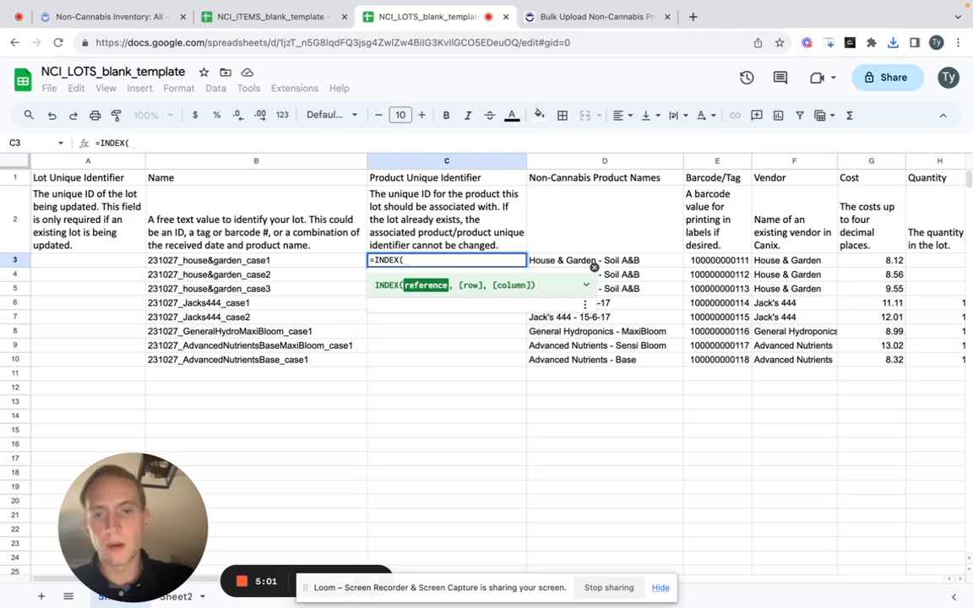
pyautogui.click(188, 597)
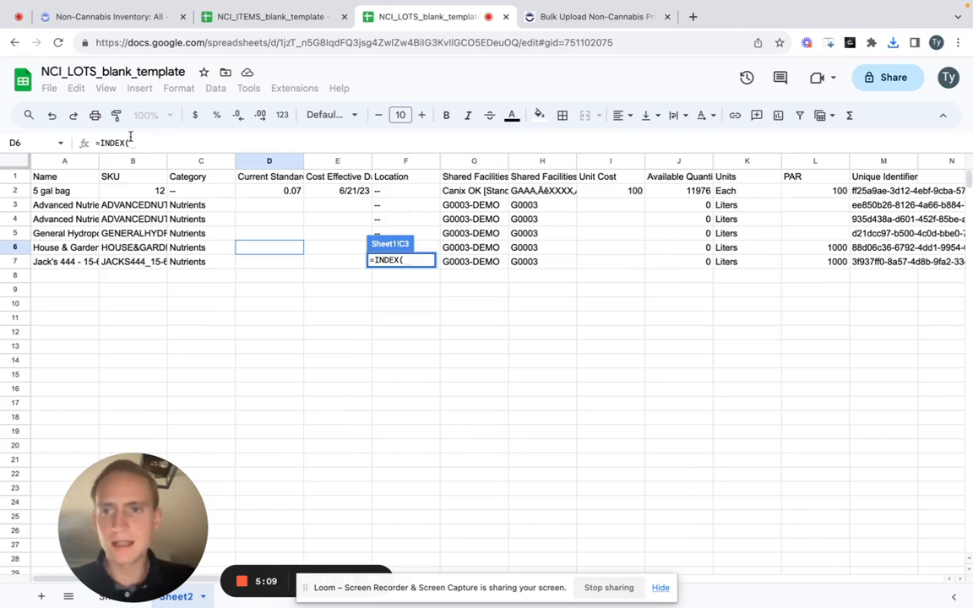
pyautogui.click(888, 161)
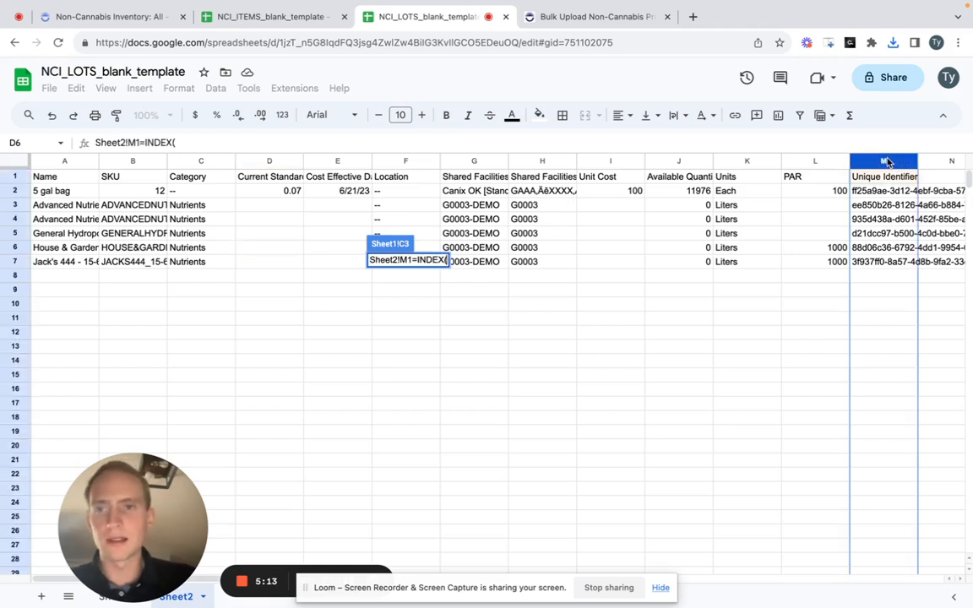
pyautogui.moveTo(139, 144); pyautogui.dragTo(96, 144)
pyautogui.press('BackSpace')
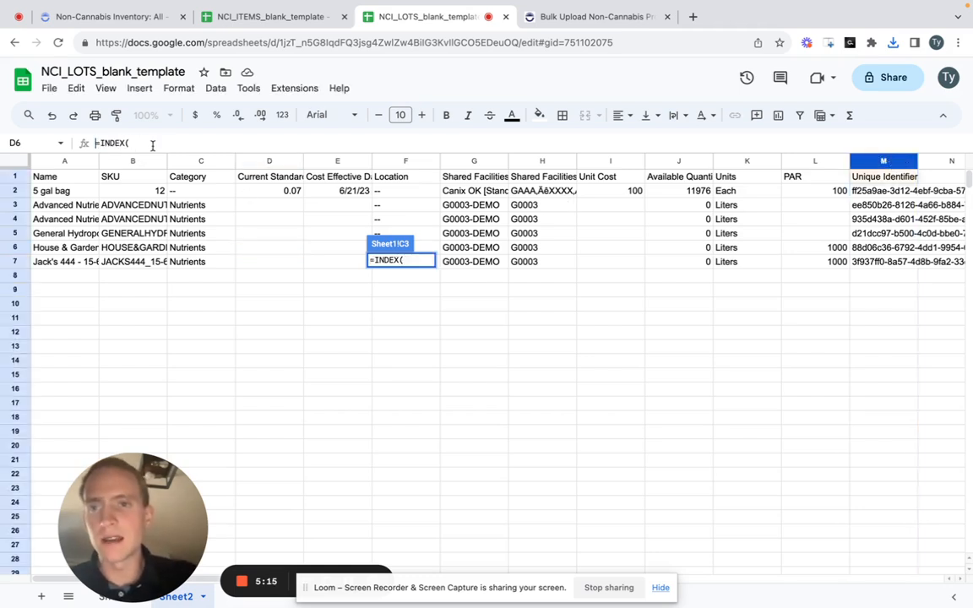
# - Set the INDEX reference to Sheet2!M:M and nest a MATCH with Sheet1's product name cell D3 as its search key
pyautogui.click(879, 162)
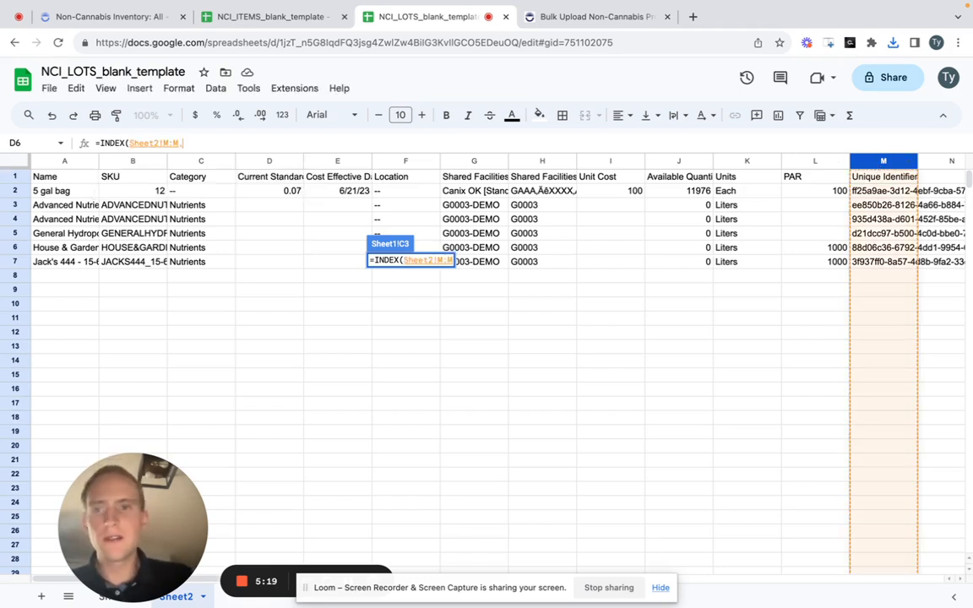
pyautogui.write(',MATCH(')
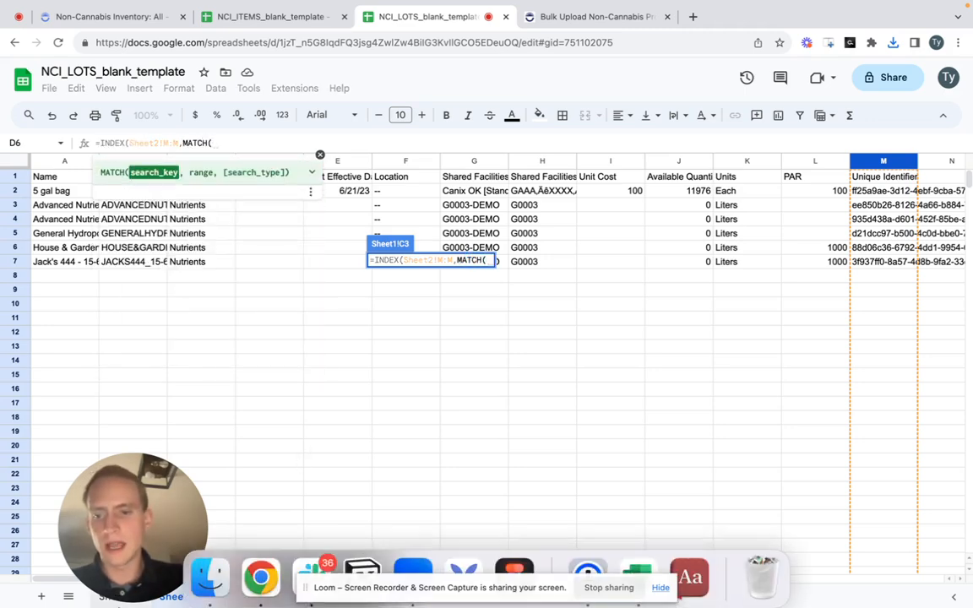
pyautogui.click(108, 596)
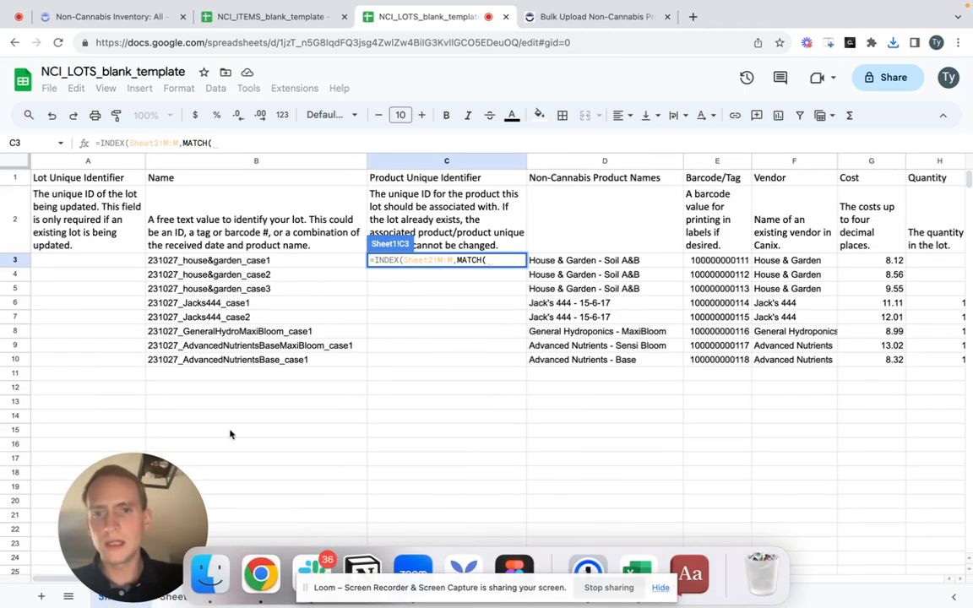
pyautogui.click(562, 264)
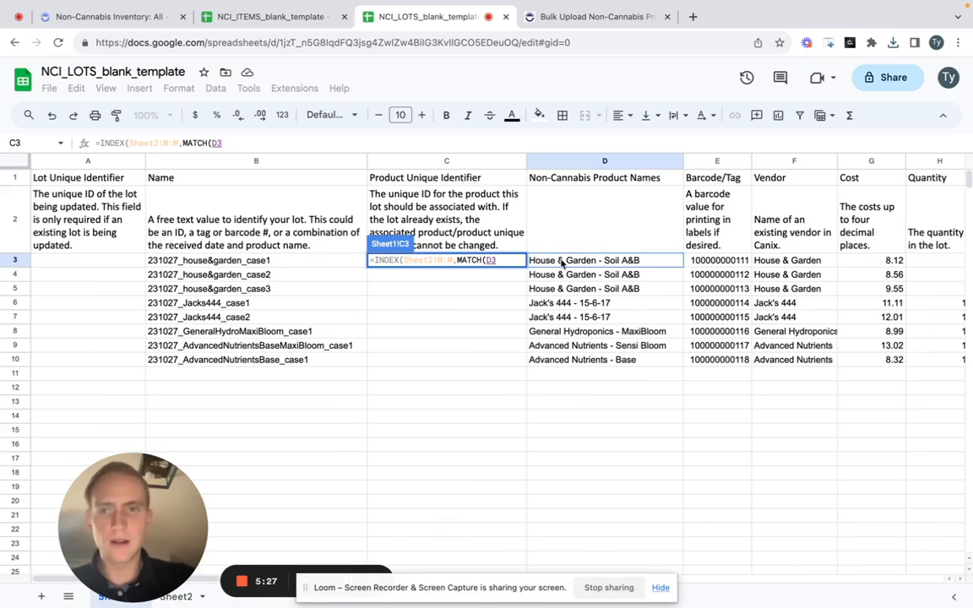
pyautogui.write(',')
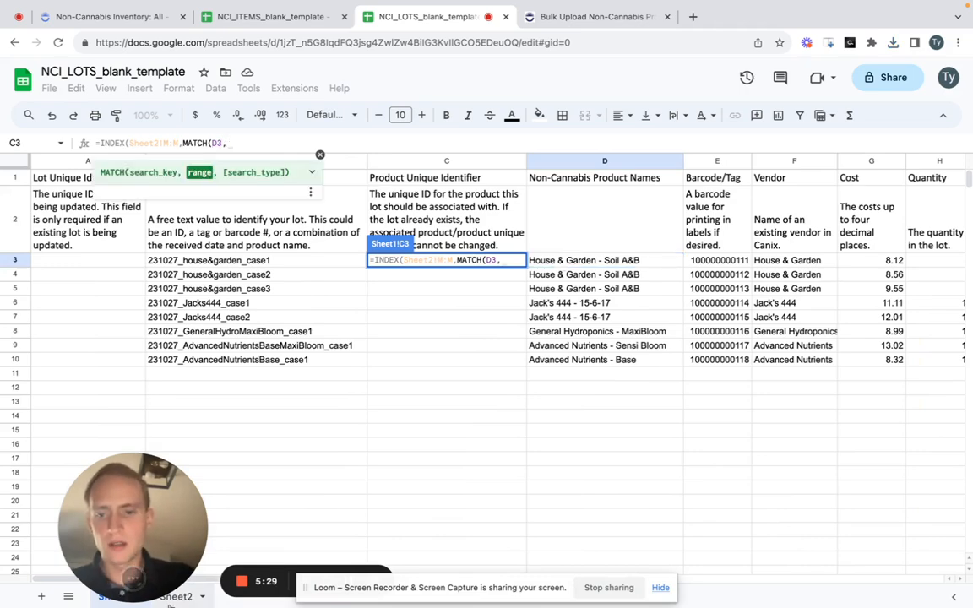
# - Complete the MATCH with Sheet2!A:A as its range and search type 0, then enter the formula in C3
pyautogui.click(173, 597)
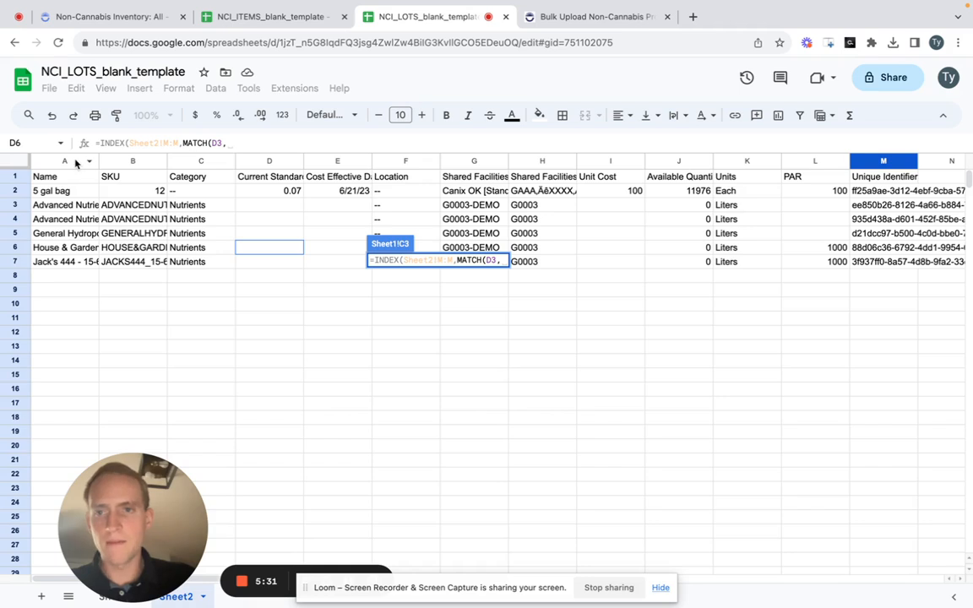
pyautogui.click(75, 163)
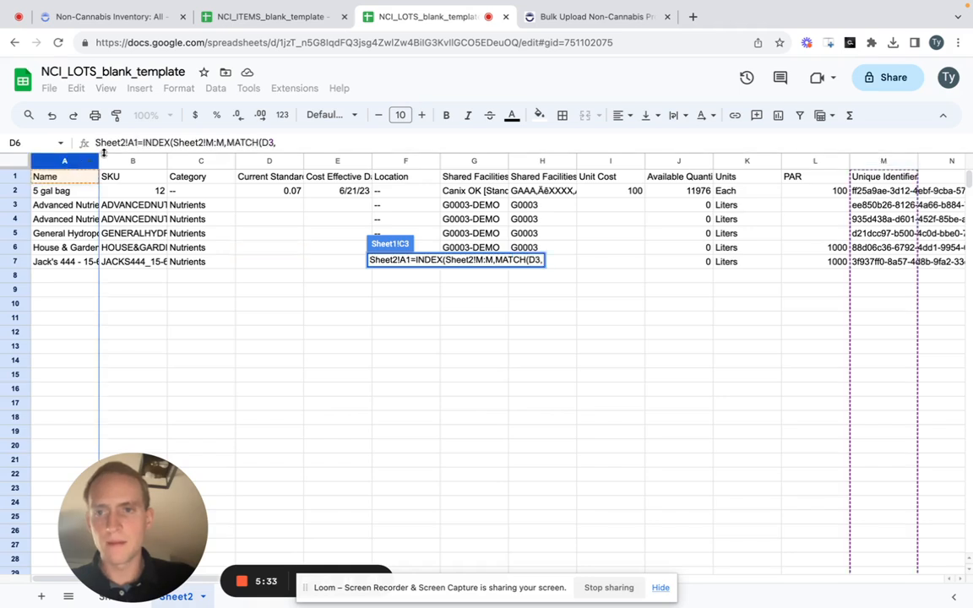
pyautogui.hotkey('shift', 'Home')
pyautogui.press('BackSpace')
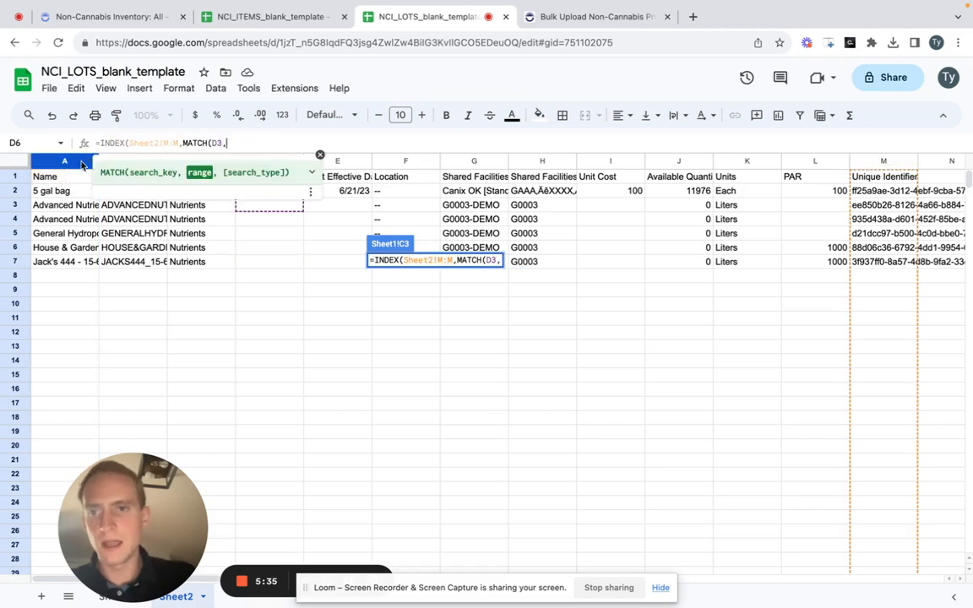
pyautogui.click(73, 161)
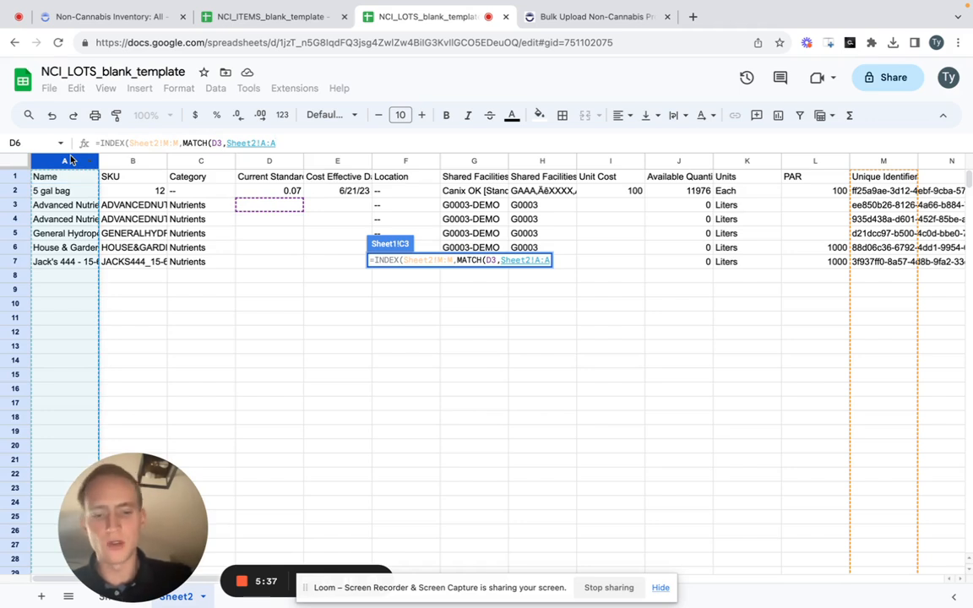
pyautogui.write(',')
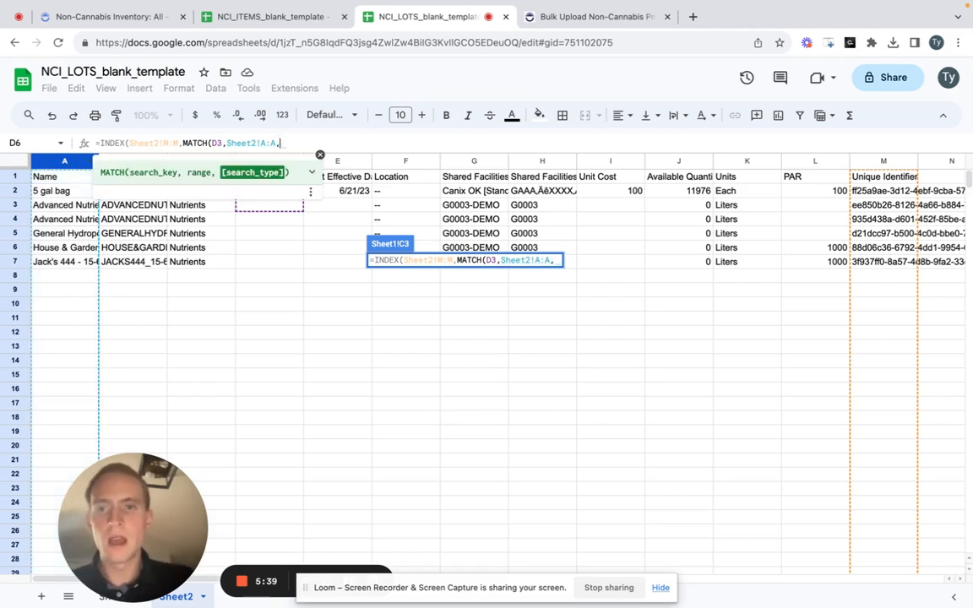
pyautogui.write('0))')
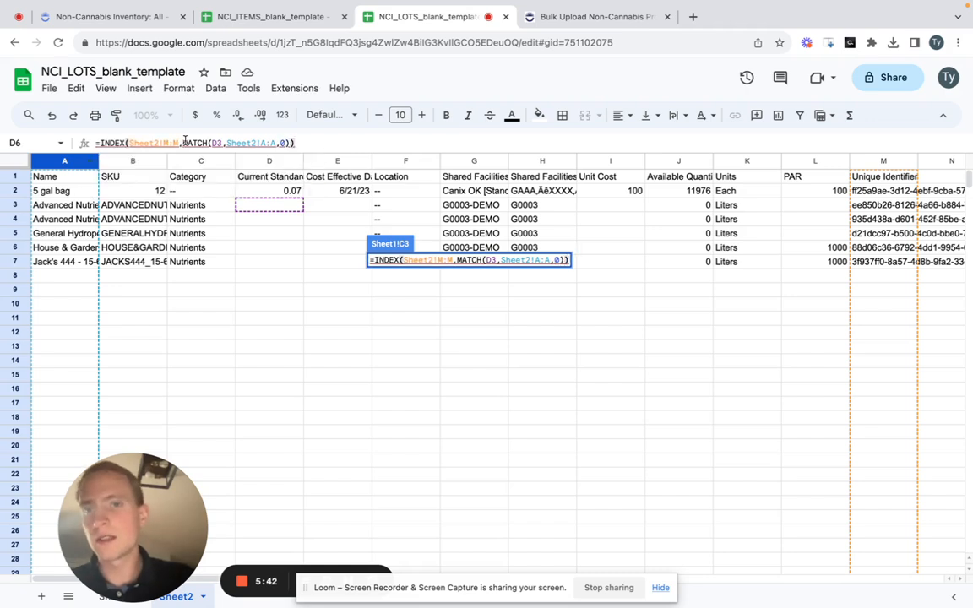
pyautogui.click(281, 143)
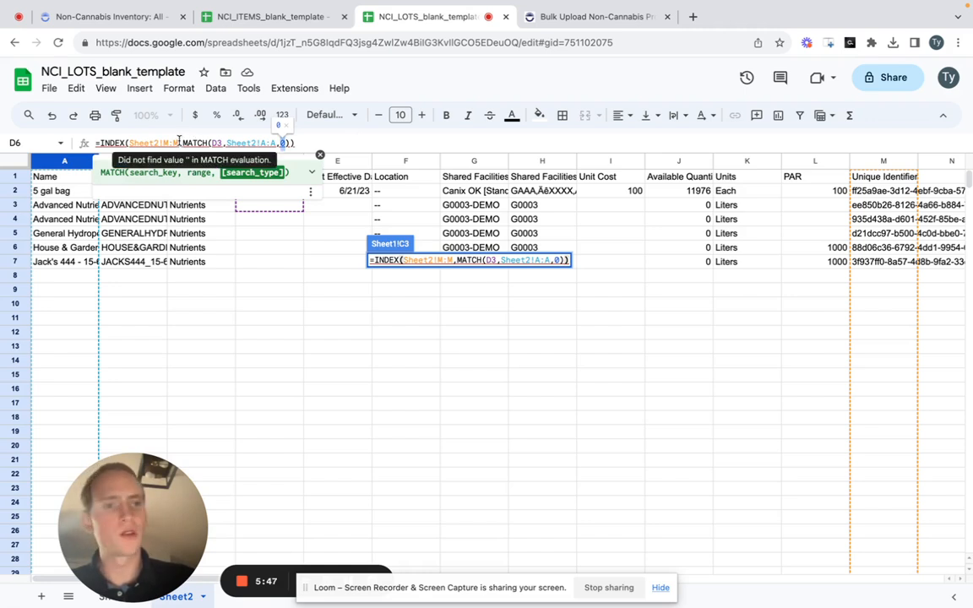
pyautogui.moveTo(179, 143); pyautogui.dragTo(129, 142)
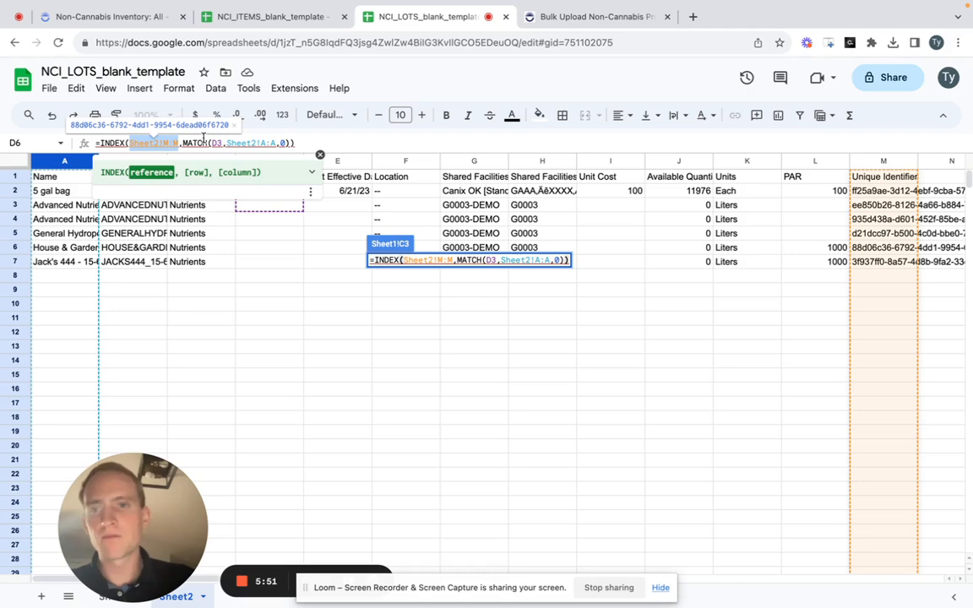
pyautogui.click(215, 143)
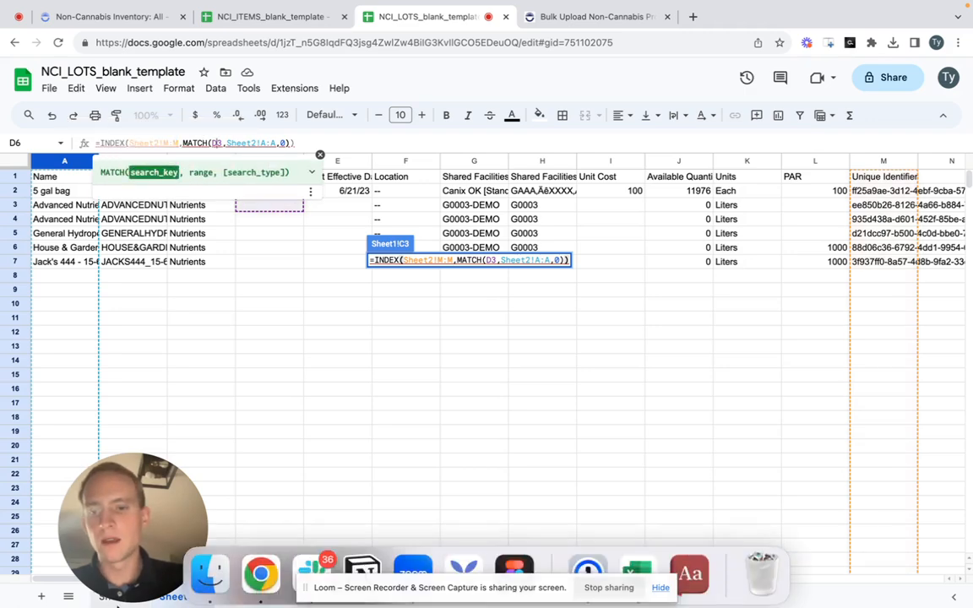
pyautogui.press('Return')
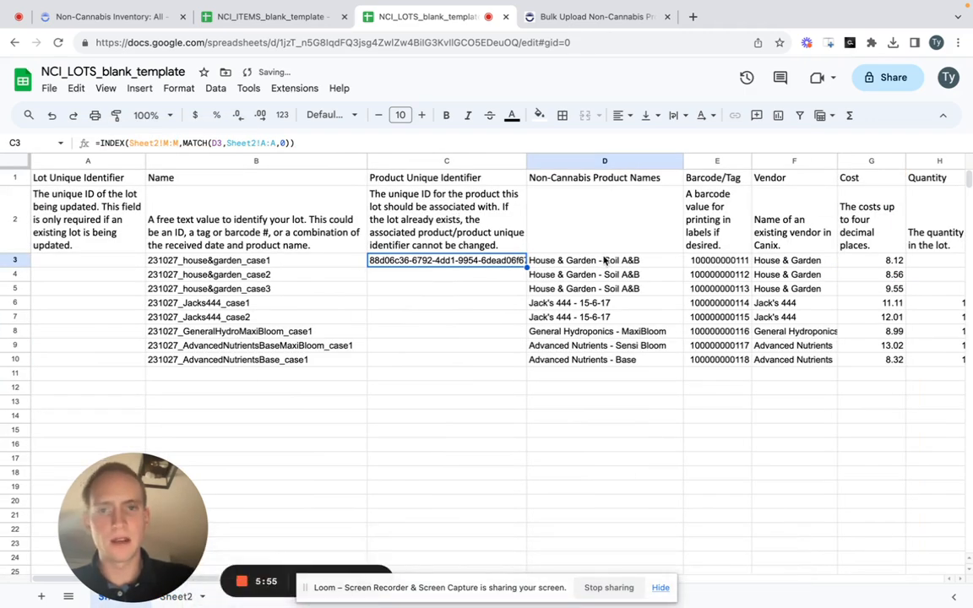
# - Widen Sheet2's Name column so the full product names fit
pyautogui.click(156, 599)
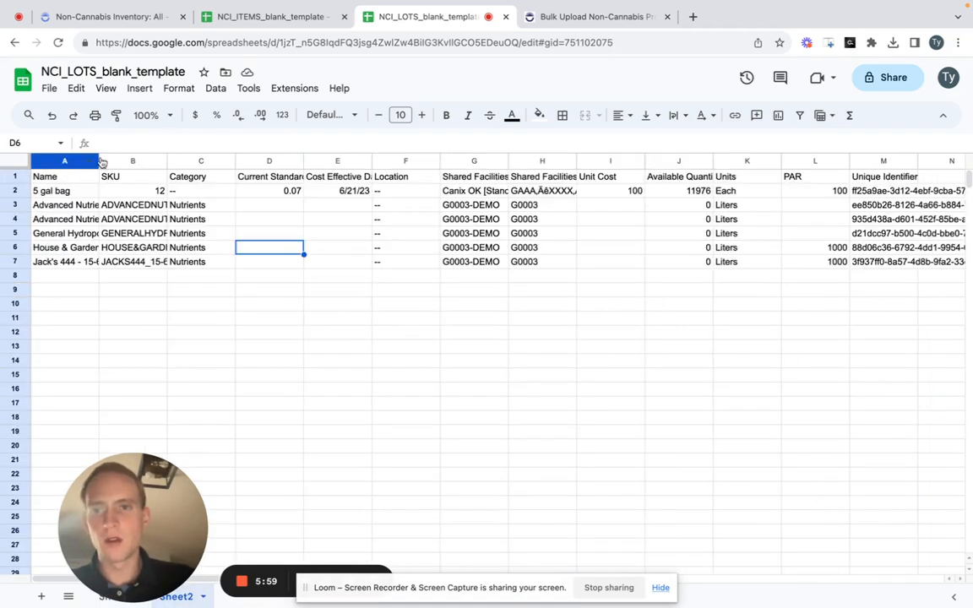
pyautogui.click(63, 173)
pyautogui.click(68, 160)
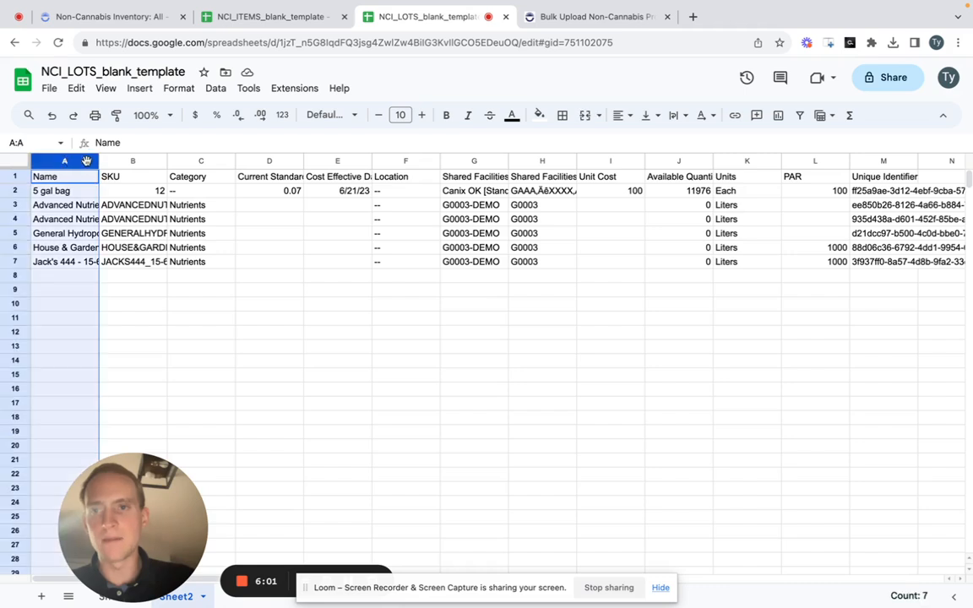
pyautogui.moveTo(99, 160); pyautogui.dragTo(172, 161)
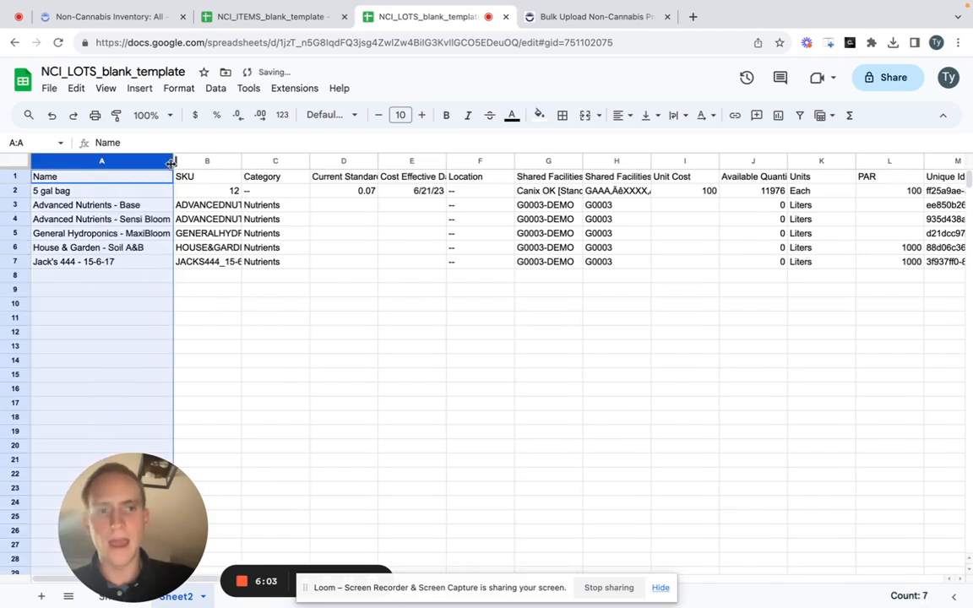
# - In Sheet1, widen the Product Unique Identifier column and fill the C3 formula down through C10
pyautogui.click(110, 596)
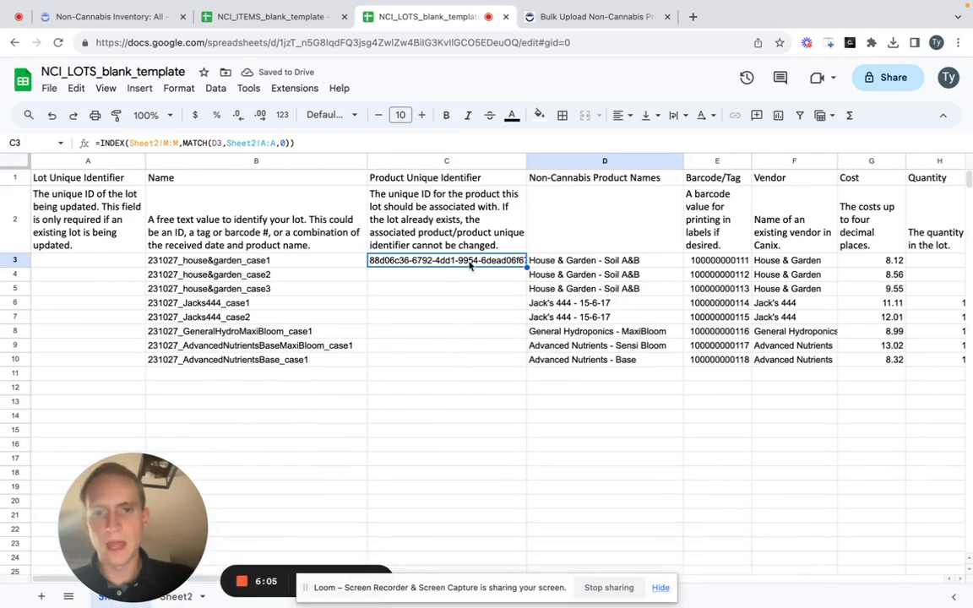
pyautogui.moveTo(525, 161); pyautogui.dragTo(565, 179)
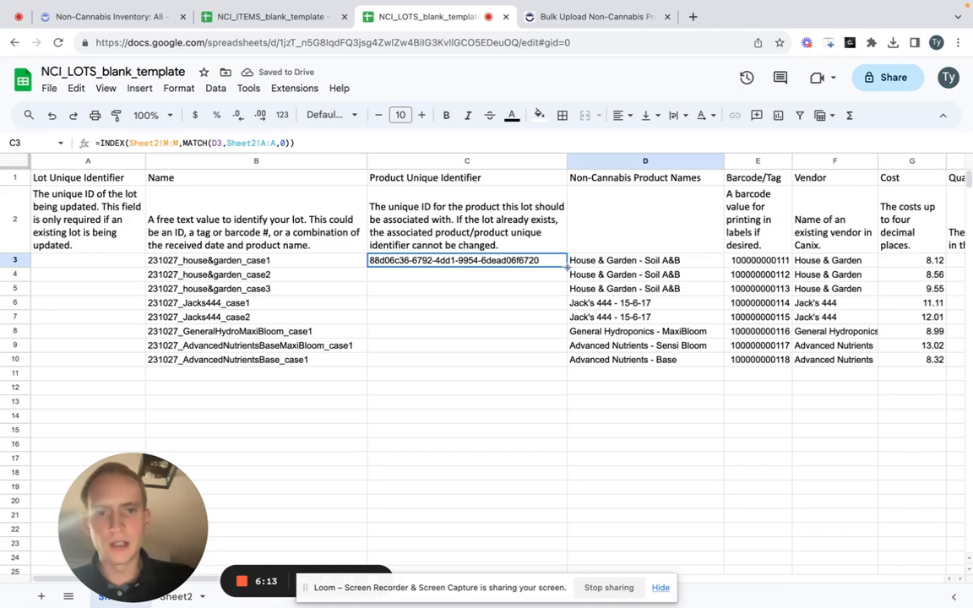
pyautogui.moveTo(567, 266); pyautogui.dragTo(559, 365)
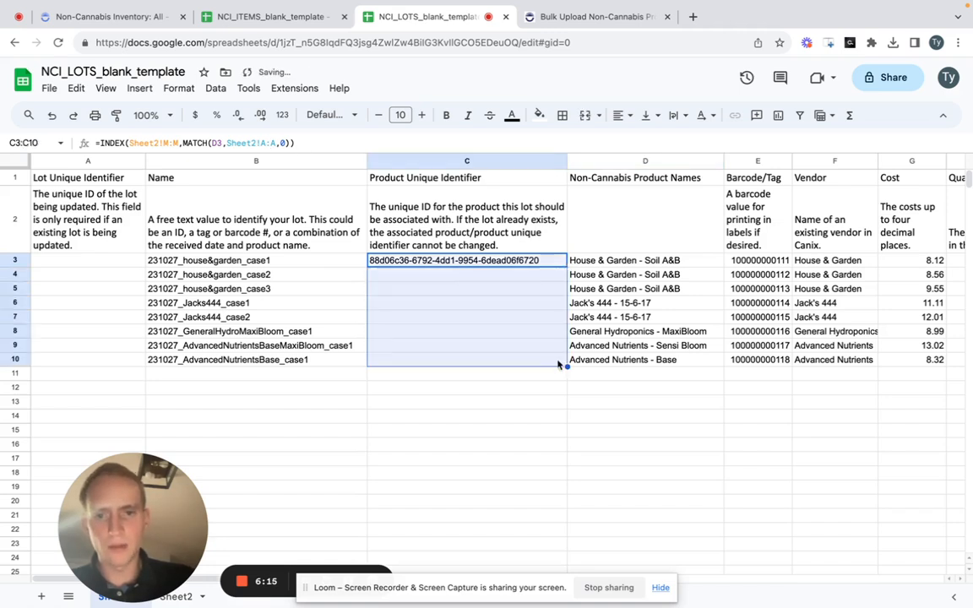
pyautogui.click(519, 426)
# - Check the filled Product Unique Identifiers in C3:C10 against the lot names and non-cannabis product names in each row
pyautogui.click(542, 274)
pyautogui.press('Down')
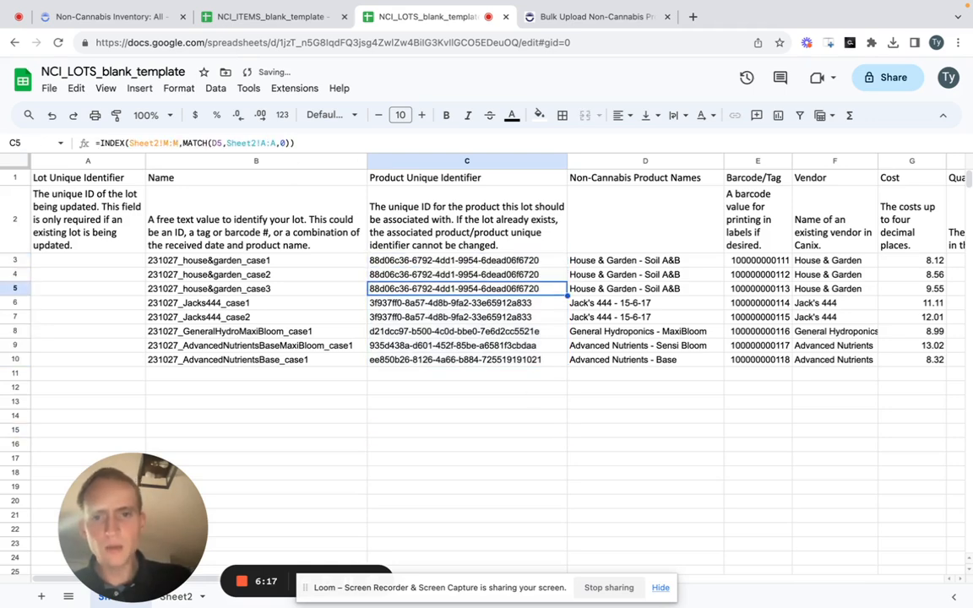
pyautogui.press('Down')
pyautogui.press('Down')
pyautogui.press('Down')
pyautogui.press('Left')
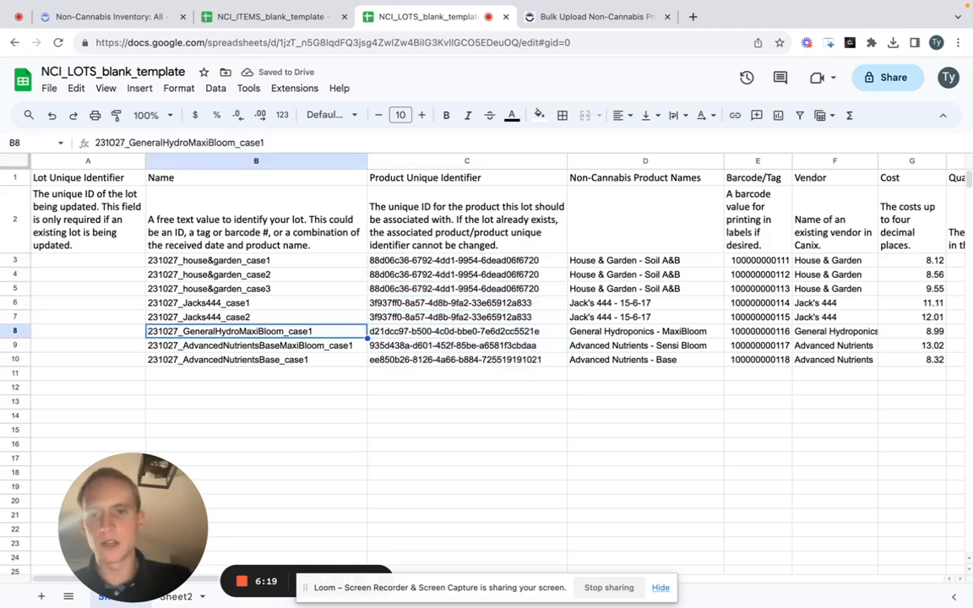
pyautogui.press('Right')
pyautogui.press('Up')
pyautogui.press('Up')
pyautogui.press('Up')
pyautogui.press('Up')
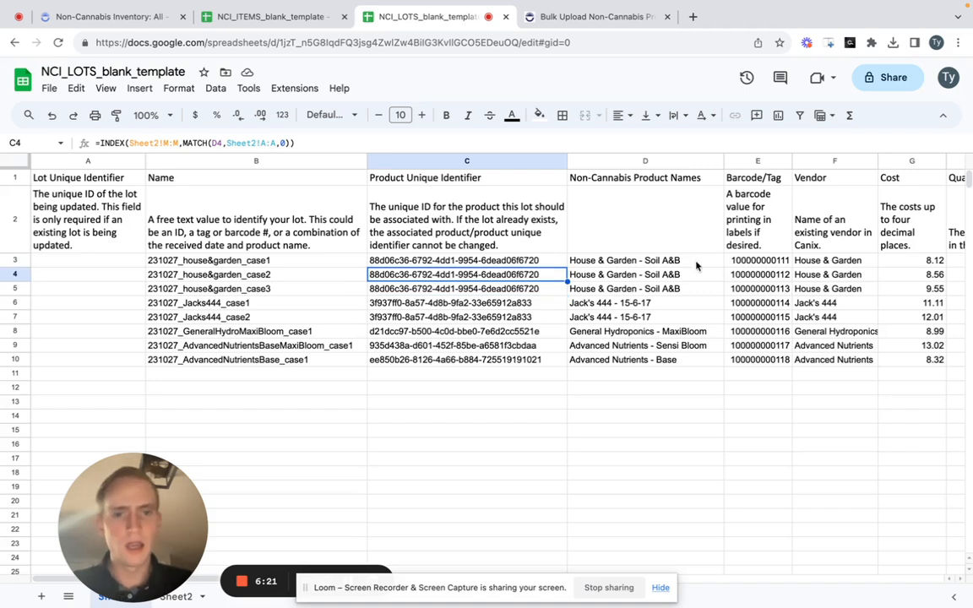
pyautogui.press('Down')
pyautogui.press('Down')
pyautogui.hotkey('shift', 'Down')
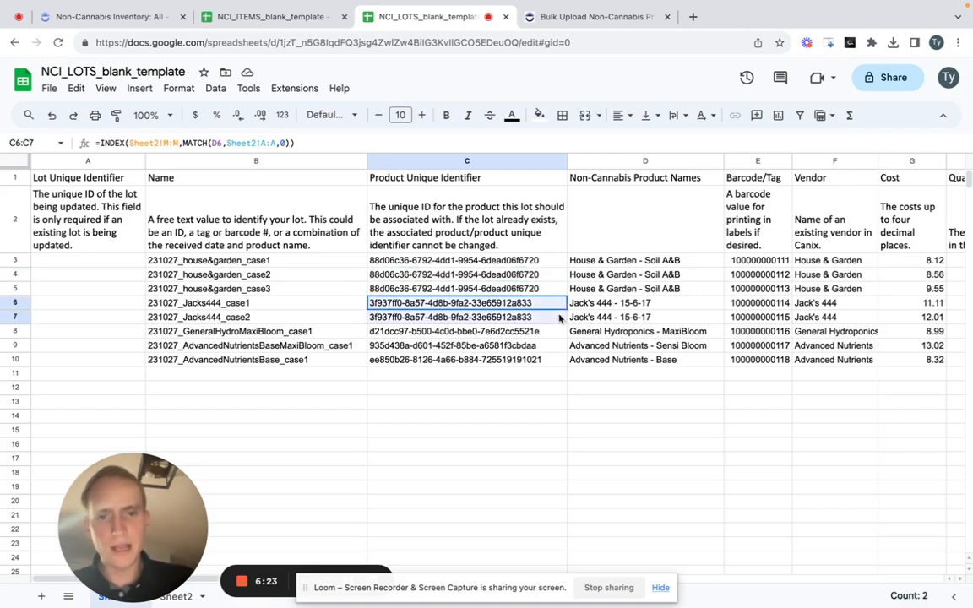
pyautogui.press('Right')
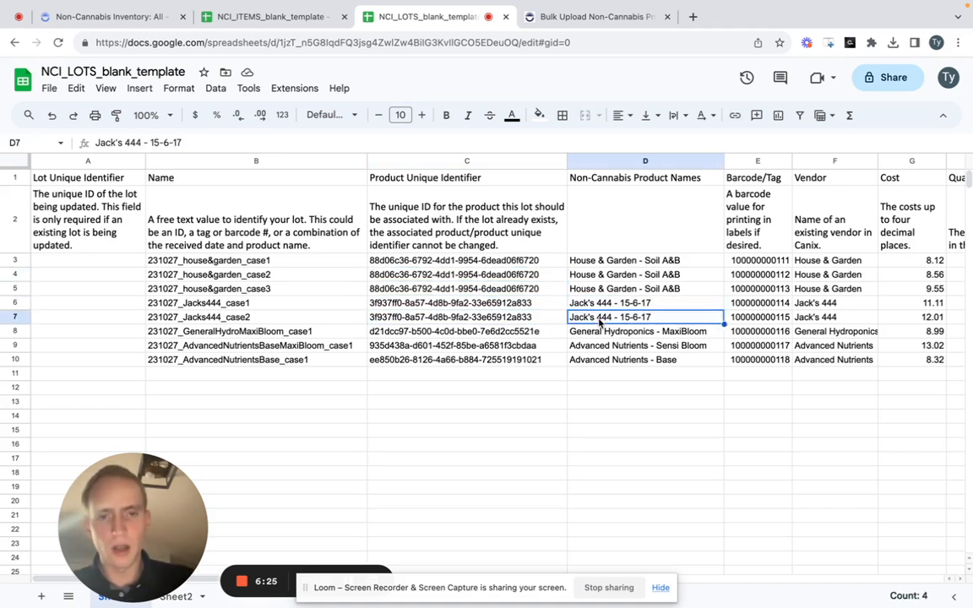
pyautogui.press('Down')
pyautogui.press('Up')
pyautogui.press('Up')
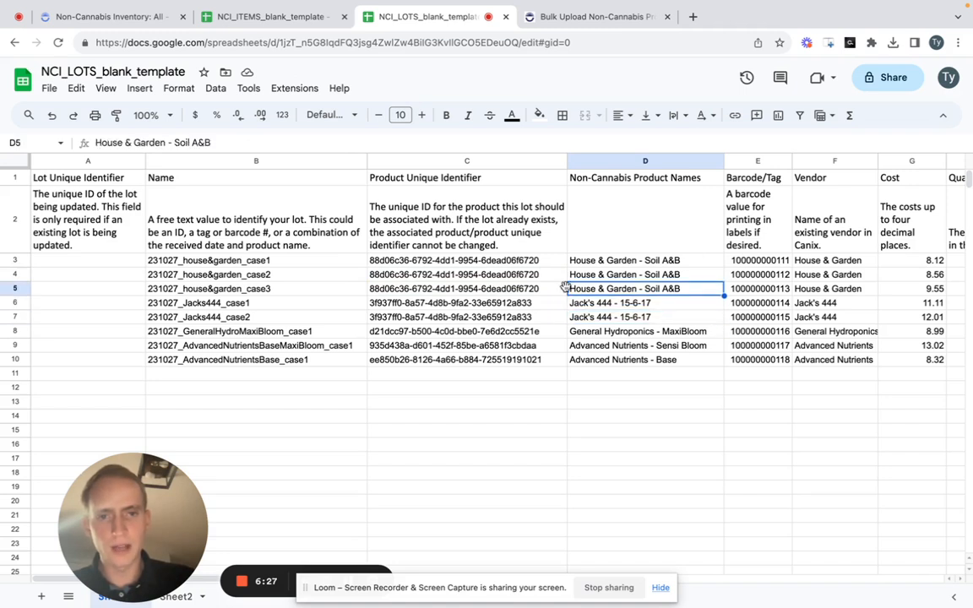
pyautogui.moveTo(565, 288); pyautogui.dragTo(556, 264)
pyautogui.click(640, 263)
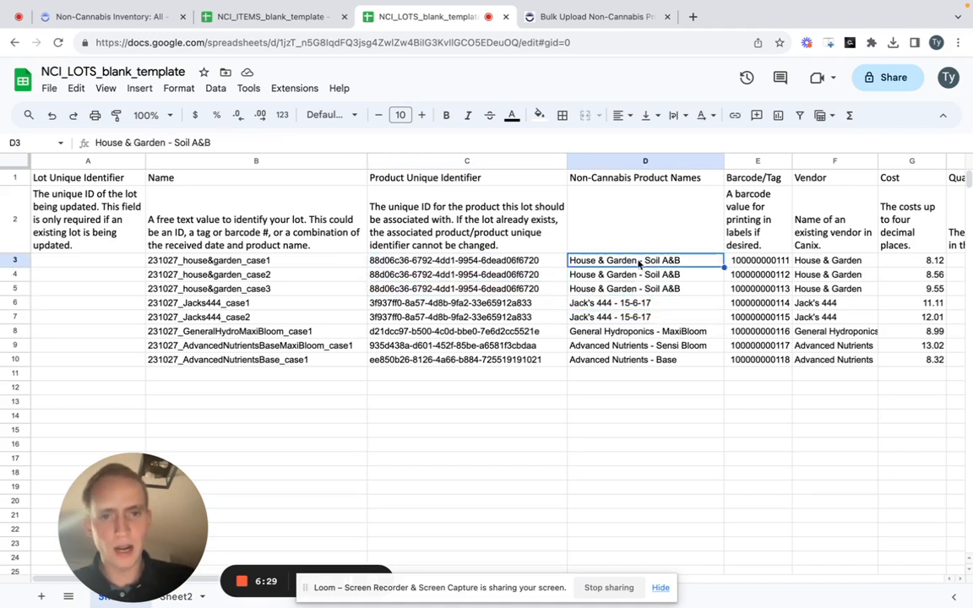
pyautogui.click(510, 348)
pyautogui.press('Up')
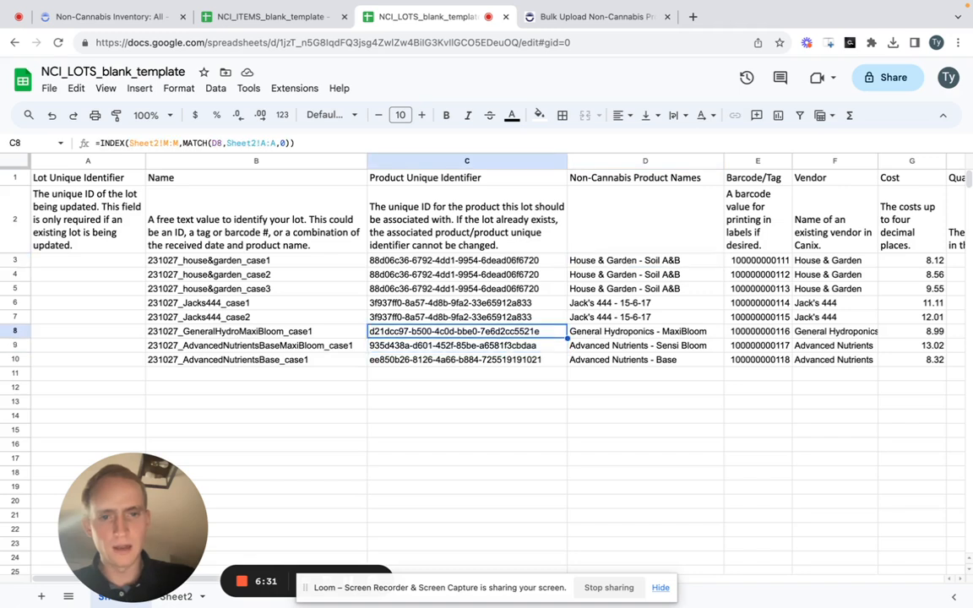
pyautogui.press('Down')
pyautogui.press('Right')
pyautogui.press('Down')
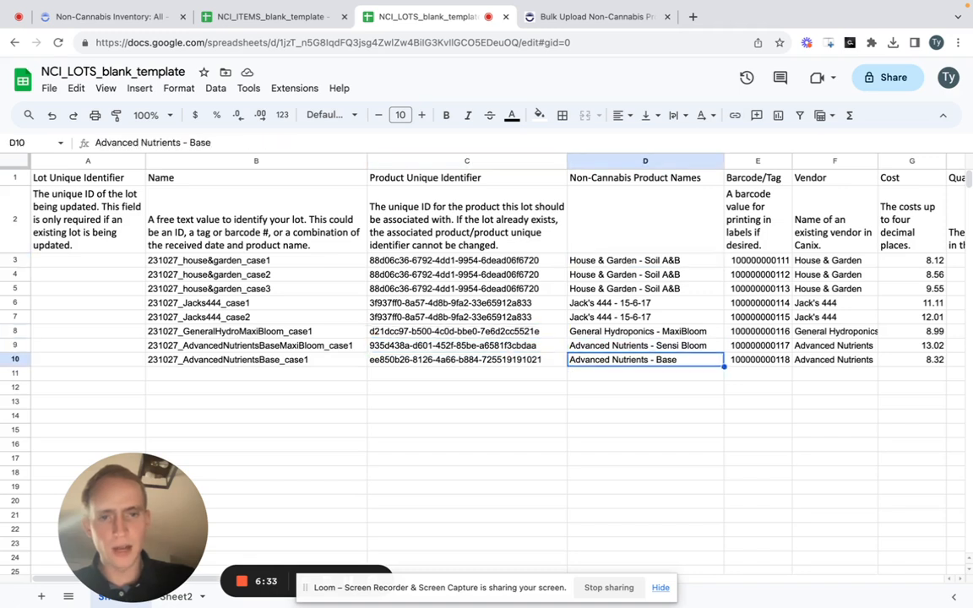
pyautogui.press('Left')
pyautogui.press('Up')
pyautogui.press('Down')
pyautogui.press('Up')
pyautogui.press('Up')
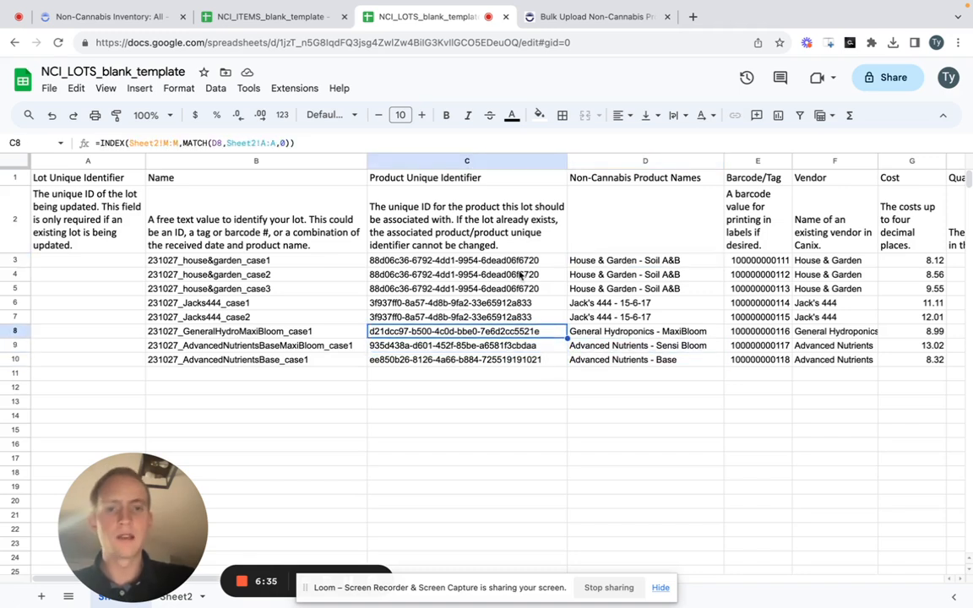
# - Replace the lookup formulas in C3:C10 with their values by copying the range and pasting values only in place
pyautogui.click(522, 262)
pyautogui.hotkey('ctrl', 'shift', 'Down')
pyautogui.hotkey('ctrl', 'c')
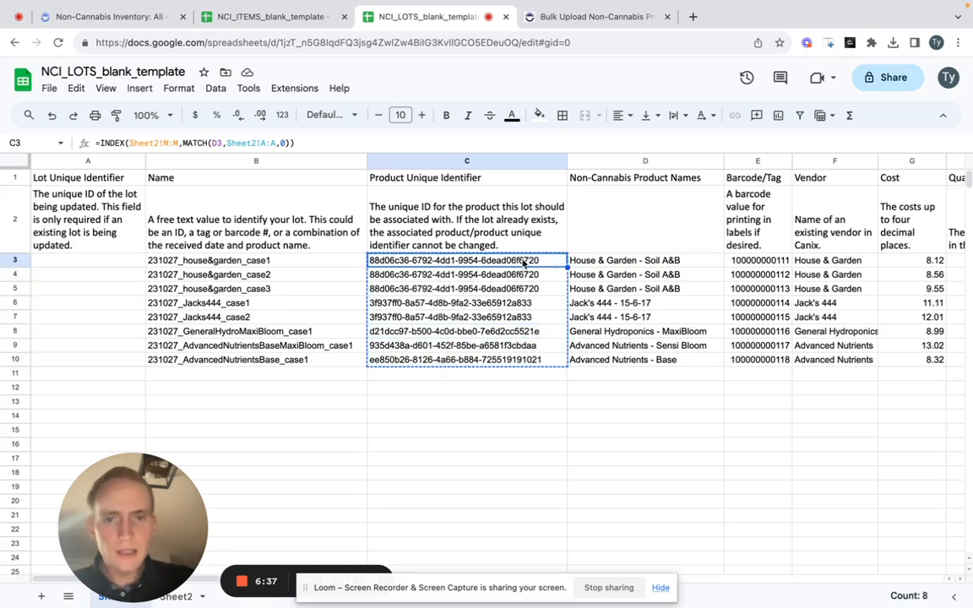
pyautogui.rightClick(522, 262)
pyautogui.moveTo(654, 221)
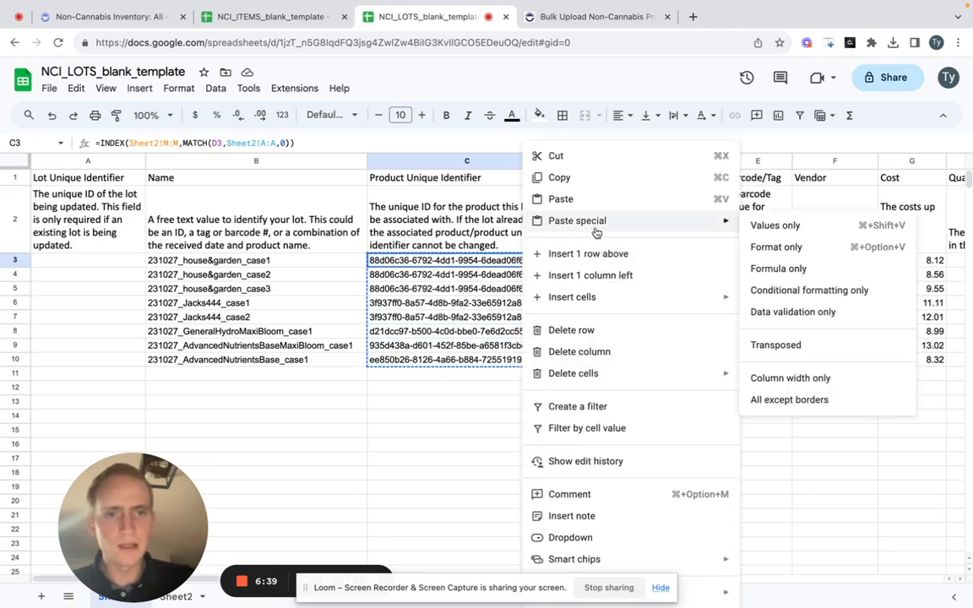
pyautogui.click(765, 225)
pyautogui.click(499, 232)
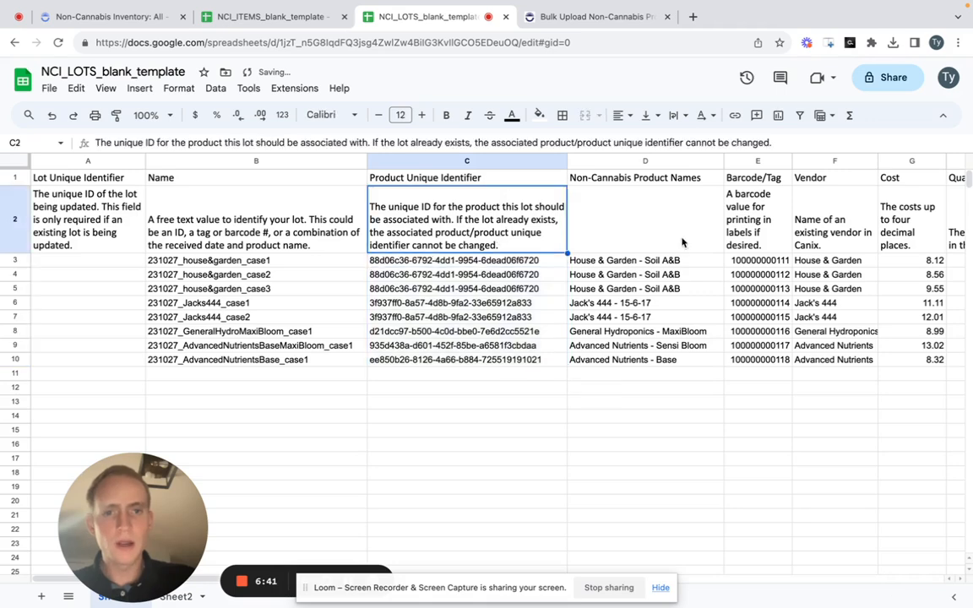
# - Delete the Non-Cannabis Product Names helper column from Sheet1
pyautogui.rightClick(665, 163)
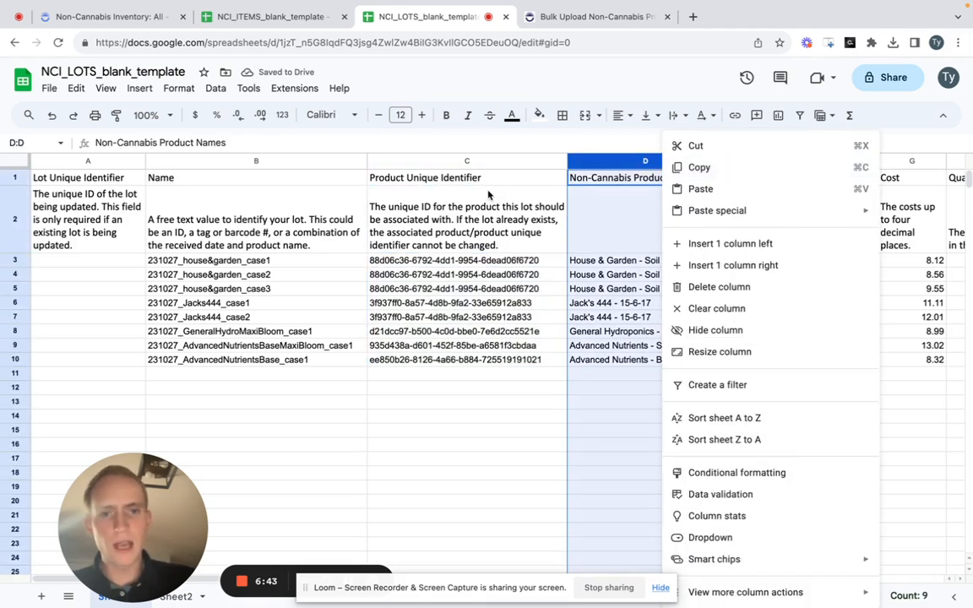
pyautogui.click(791, 289)
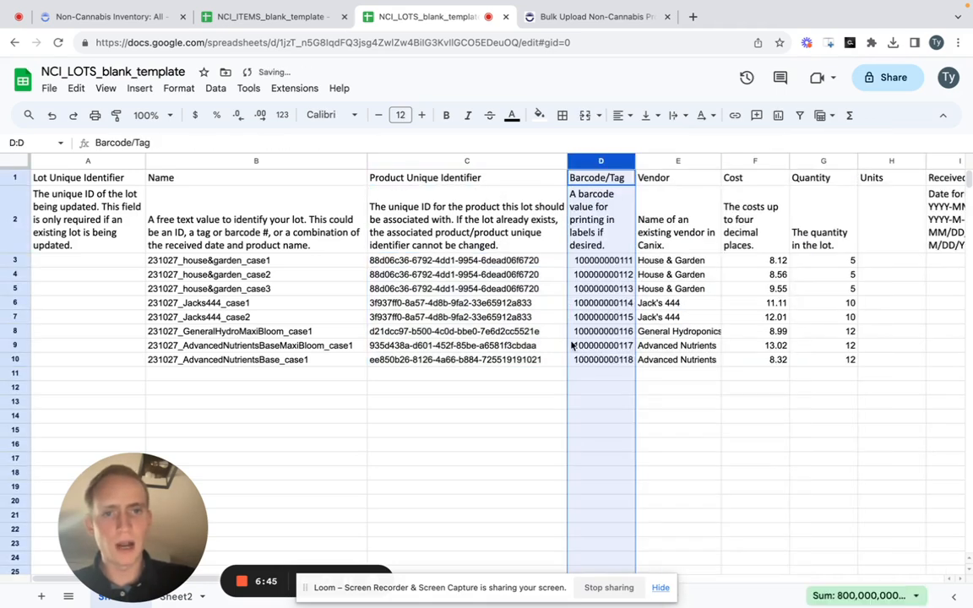
pyautogui.click(572, 345)
pyautogui.click(486, 221)
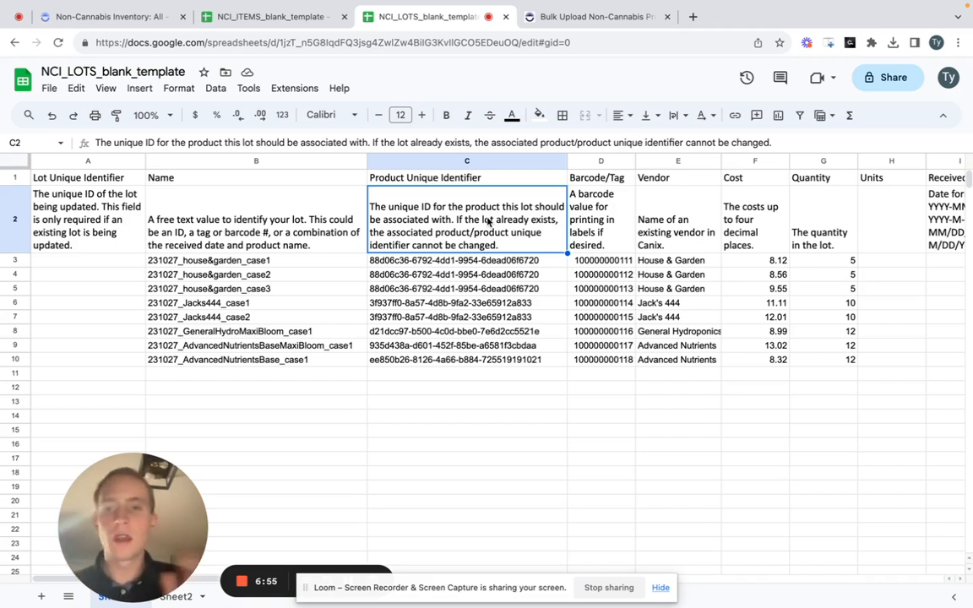
# - Enter Liters as the unit for the first lot in cell H3
pyautogui.press('Right')
pyautogui.press('Right')
pyautogui.press('Down')
pyautogui.press('Down')
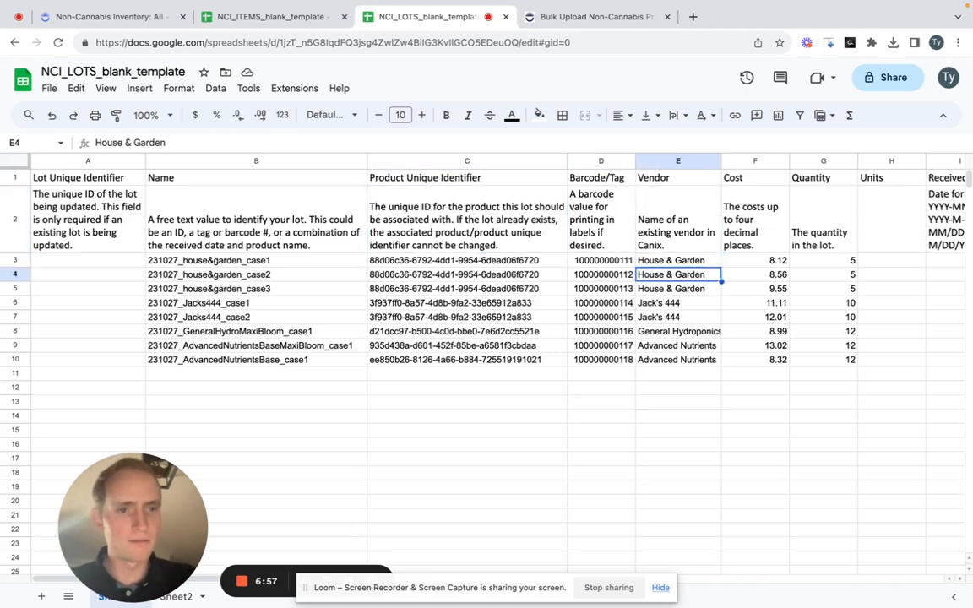
pyautogui.press('Right')
pyautogui.press('Right')
pyautogui.press('Right')
pyautogui.press('Right')
pyautogui.press('Left')
pyautogui.press('Up')
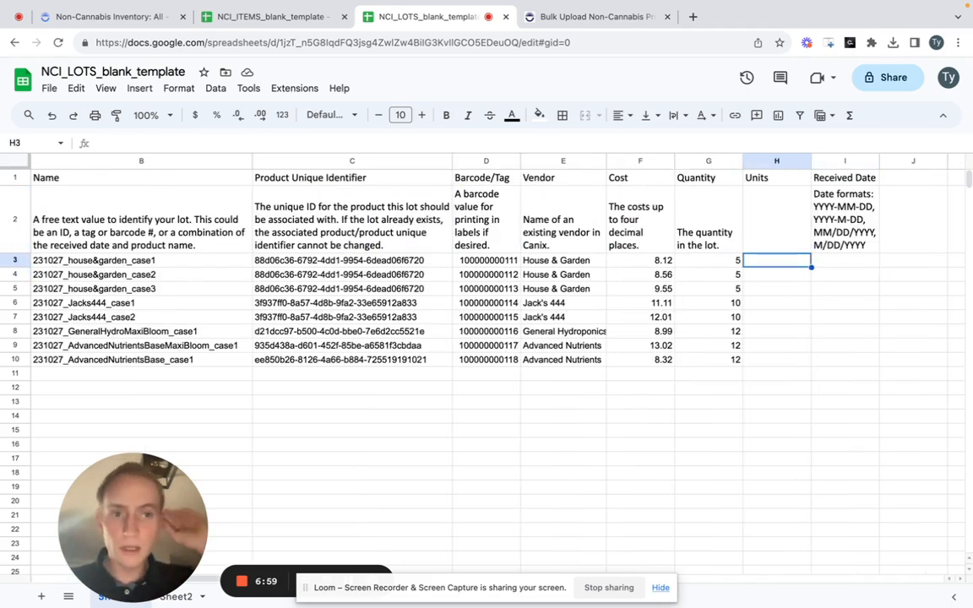
pyautogui.write('Liters')
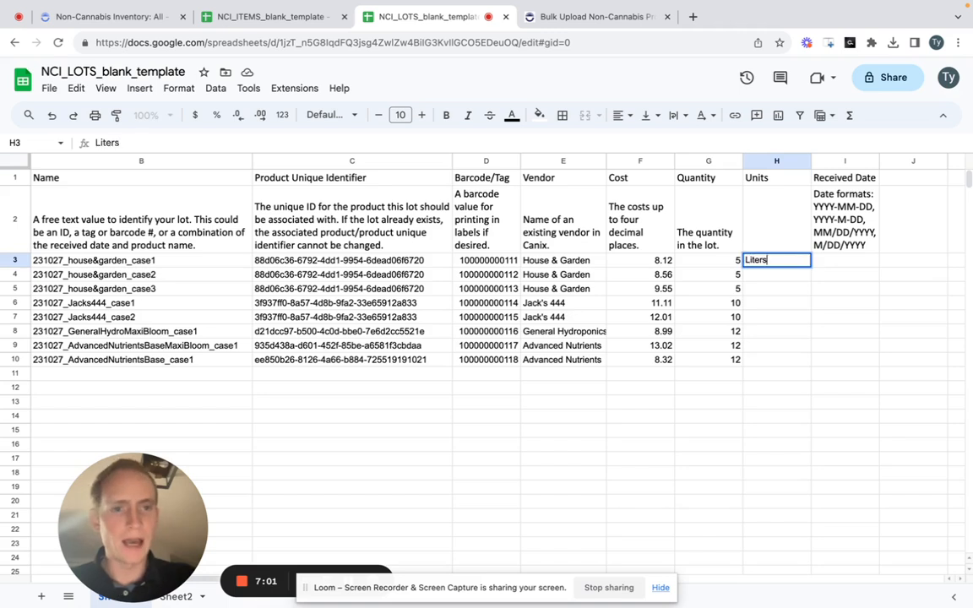
# - Fill the Liters unit down from H3 through H10 for the remaining lots
pyautogui.hotkey('shift', 'Down')
pyautogui.hotkey('shift', 'Down')
pyautogui.hotkey('shift', 'Down')
pyautogui.hotkey('shift', 'Down')
pyautogui.hotkey('shift', 'Down')
pyautogui.hotkey('shift', 'Down')
pyautogui.hotkey('shift', 'Down')
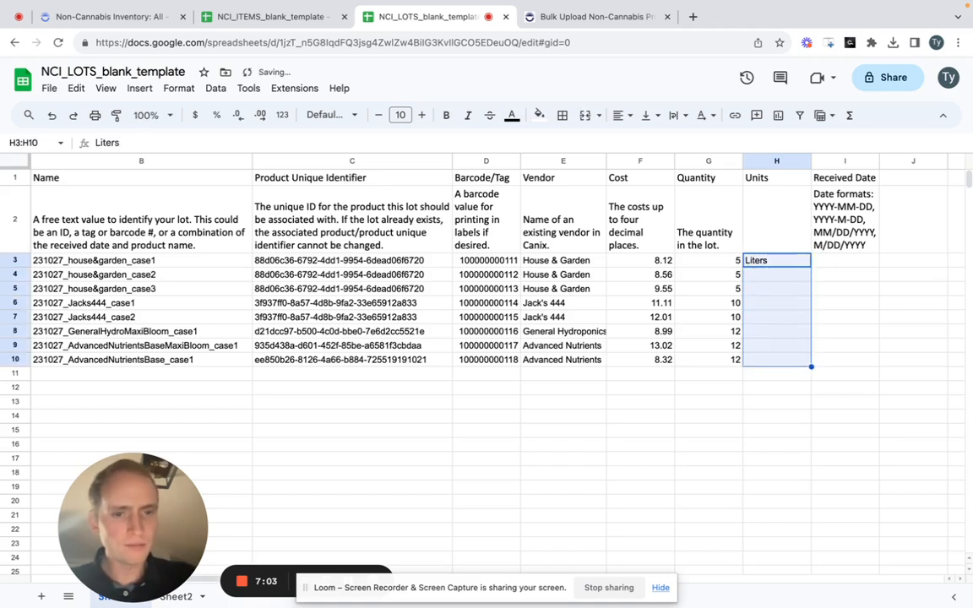
pyautogui.hotkey('ctrl', 'd')
pyautogui.click(784, 351)
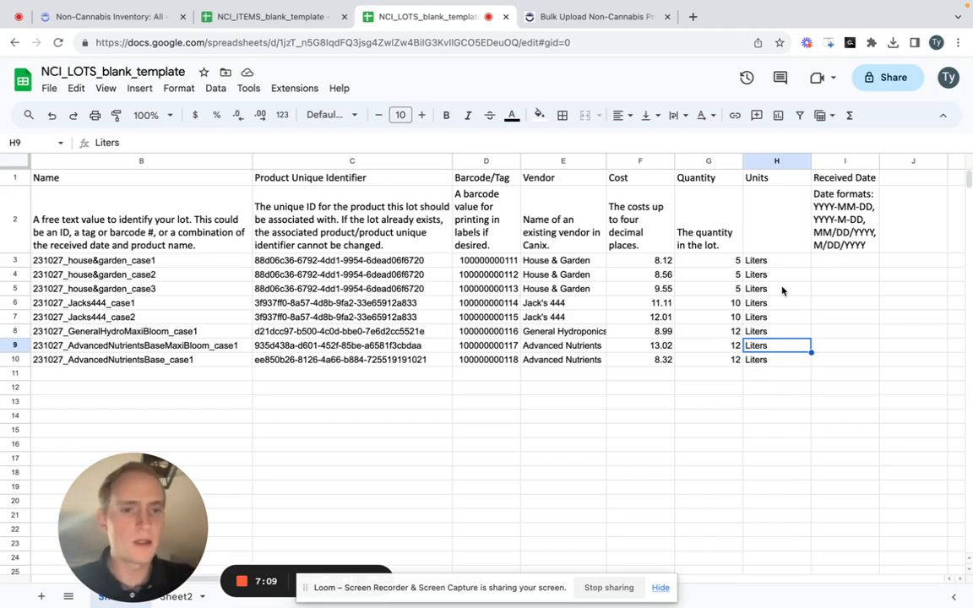
# - Enter 2023-10-27 as the first lot's Received Date in cell I3
pyautogui.press('Down')
pyautogui.press('Down')
pyautogui.press('Up')
pyautogui.press('Up')
pyautogui.press('Up')
pyautogui.press('Up')
pyautogui.press('Up')
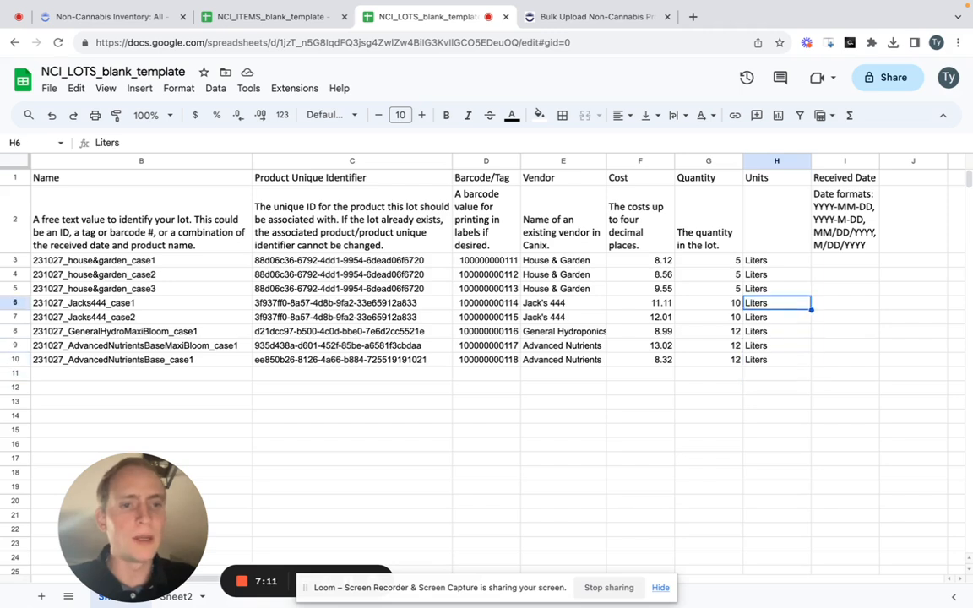
pyautogui.press('Up')
pyautogui.press('Up')
pyautogui.press('Up')
pyautogui.press('Right')
pyautogui.write('20')
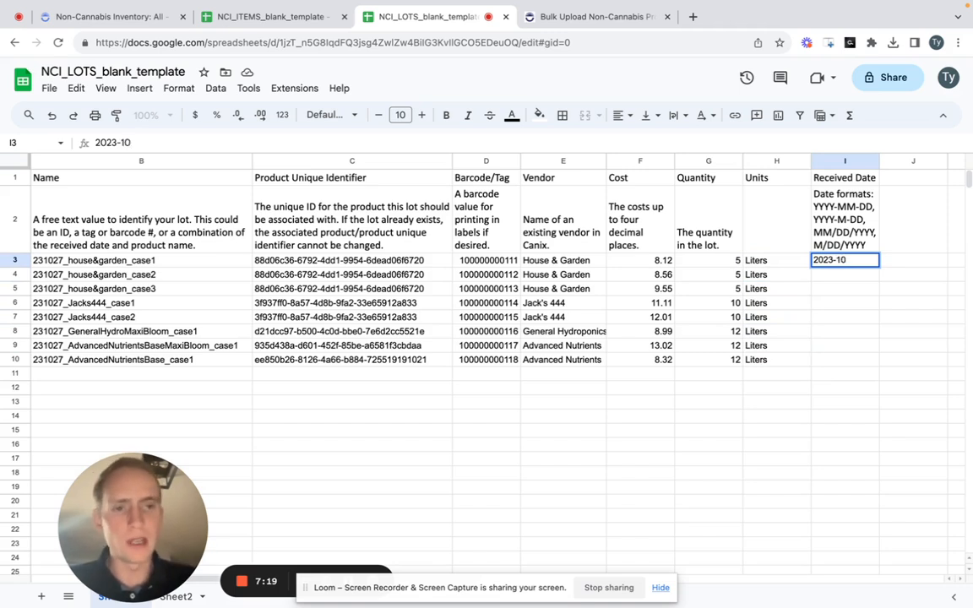
pyautogui.write('23-10')
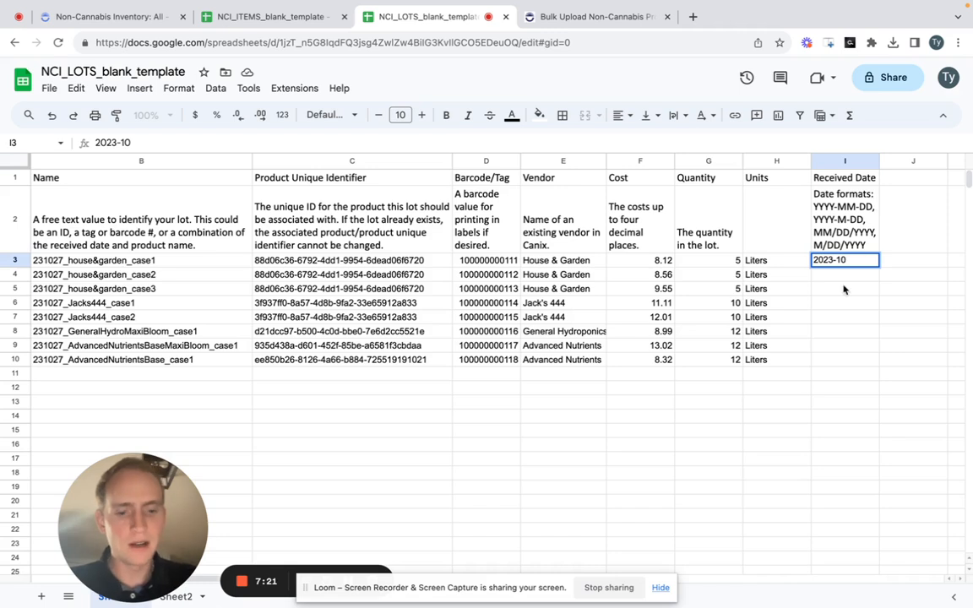
pyautogui.write('-27')
pyautogui.press('Return')
pyautogui.press('Up')
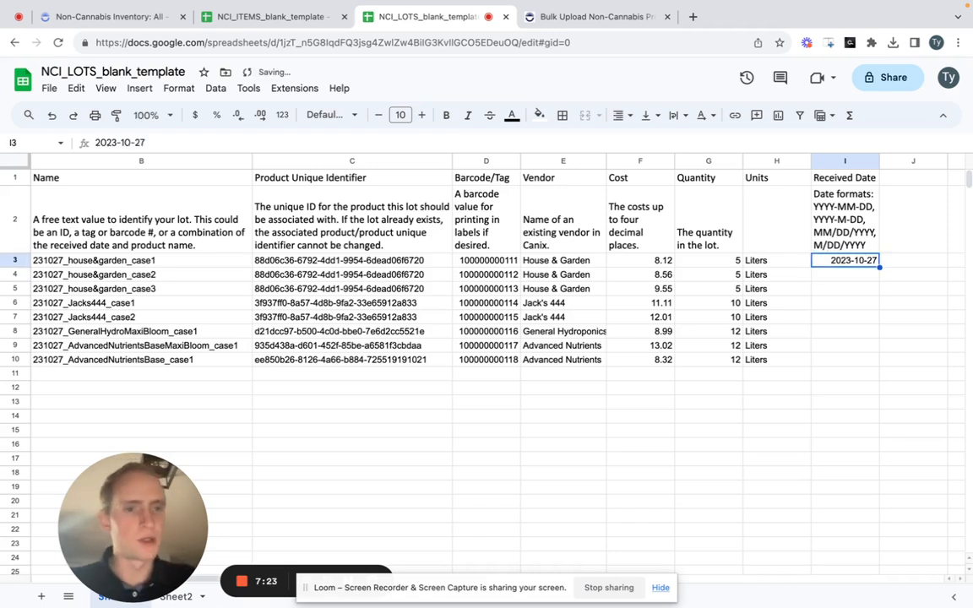
# - Copy the Received Date from I3 into I4 through I10 for all other lots
pyautogui.press('super+c')
pyautogui.press('Down')
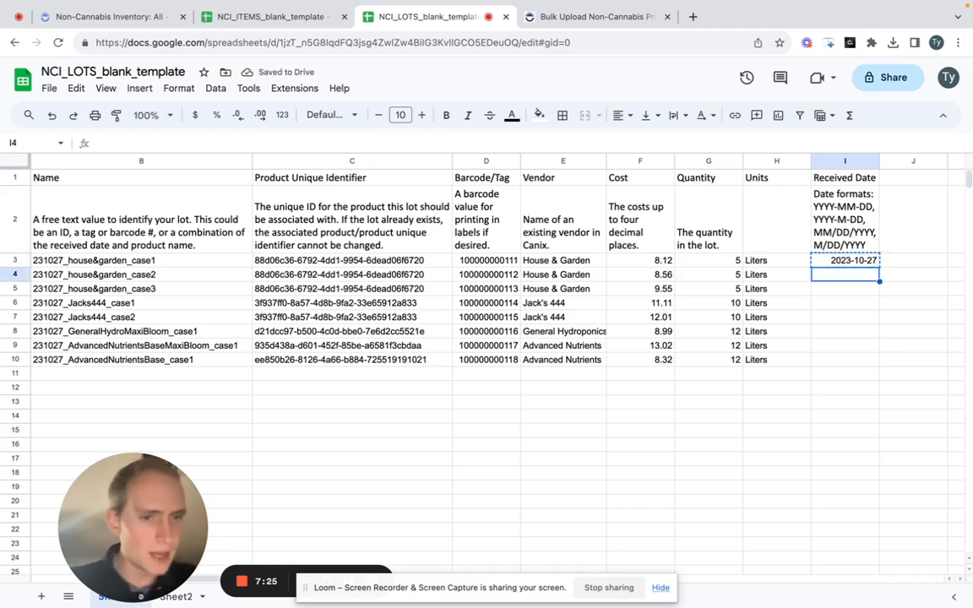
pyautogui.press('super+v')
pyautogui.press('Down')
pyautogui.press('super+v')
pyautogui.press('Down')
pyautogui.press('super+v')
pyautogui.press('Down')
pyautogui.press('super+v')
pyautogui.press('Down')
pyautogui.press('super+v')
pyautogui.press('Down')
pyautogui.press('super+v')
pyautogui.press('Down')
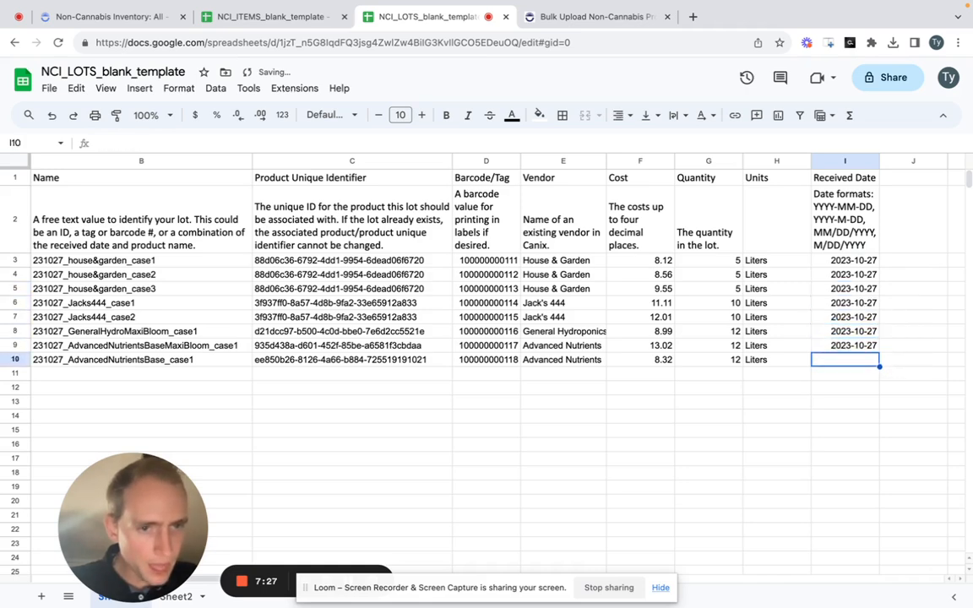
pyautogui.press('super+v')
pyautogui.press('Left')
pyautogui.press('super+Home')
pyautogui.click(488, 219)
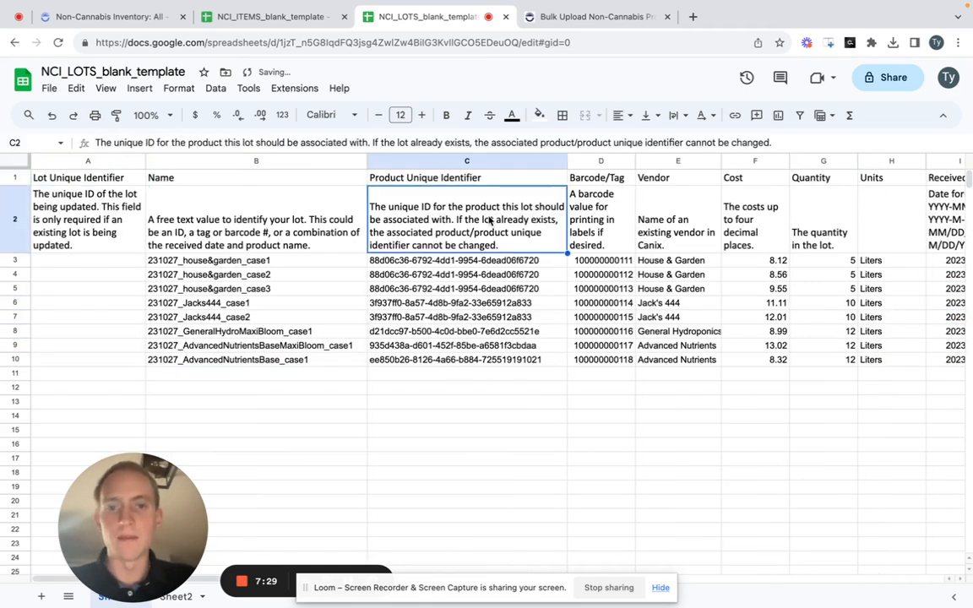
# - Delete row 2 with the field descriptions from the lots sheet
pyautogui.rightClick(14, 210)
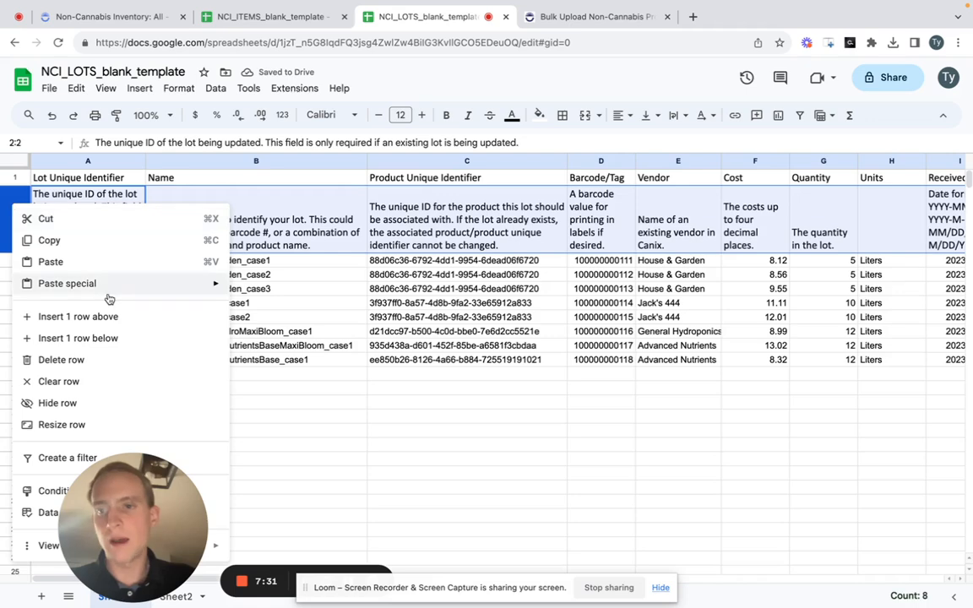
pyautogui.click(84, 360)
pyautogui.click(404, 264)
# - Download the completed lots sheet as a comma-separated values (.csv) file
pyautogui.click(51, 89)
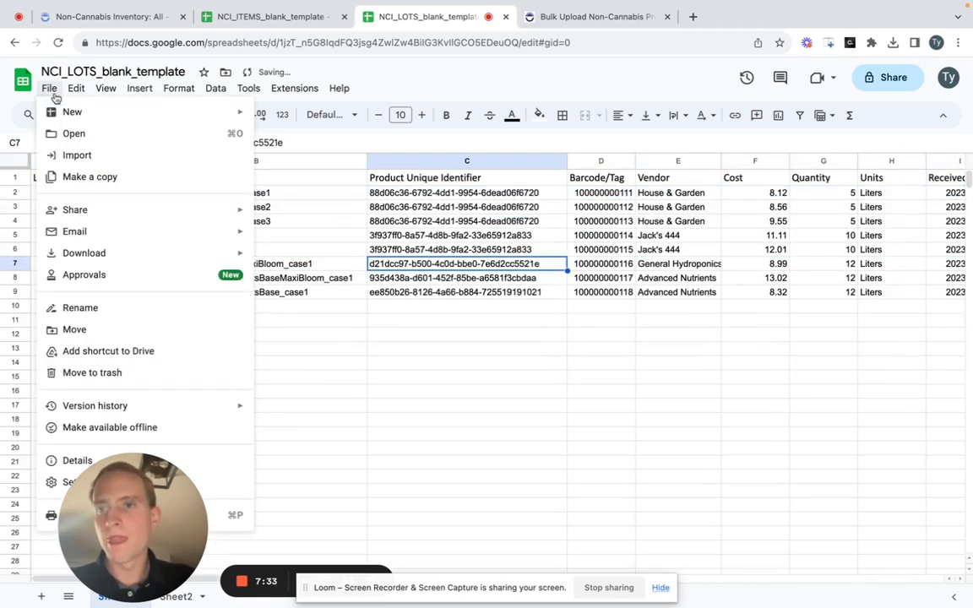
pyautogui.moveTo(118, 253)
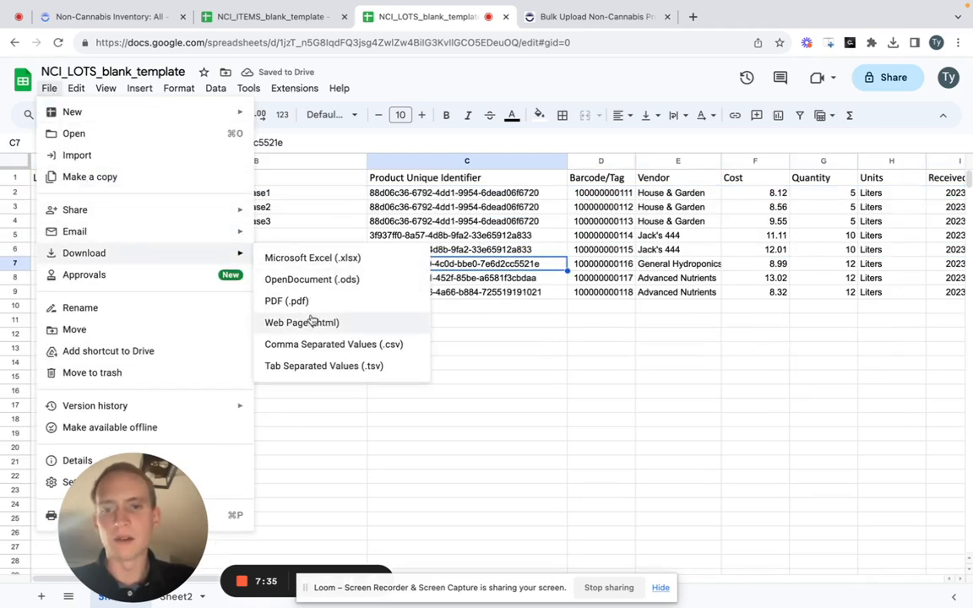
pyautogui.click(320, 344)
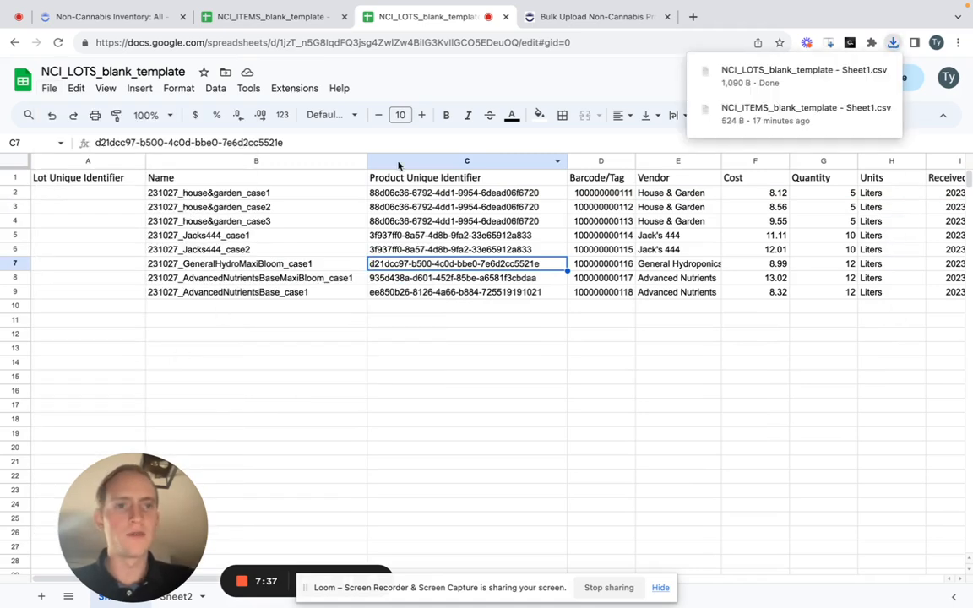
# - Switch to Canix and start a CSV upload for Non-Cannabis Product Lots from the non-cannabis Lots inventory
pyautogui.click(110, 17)
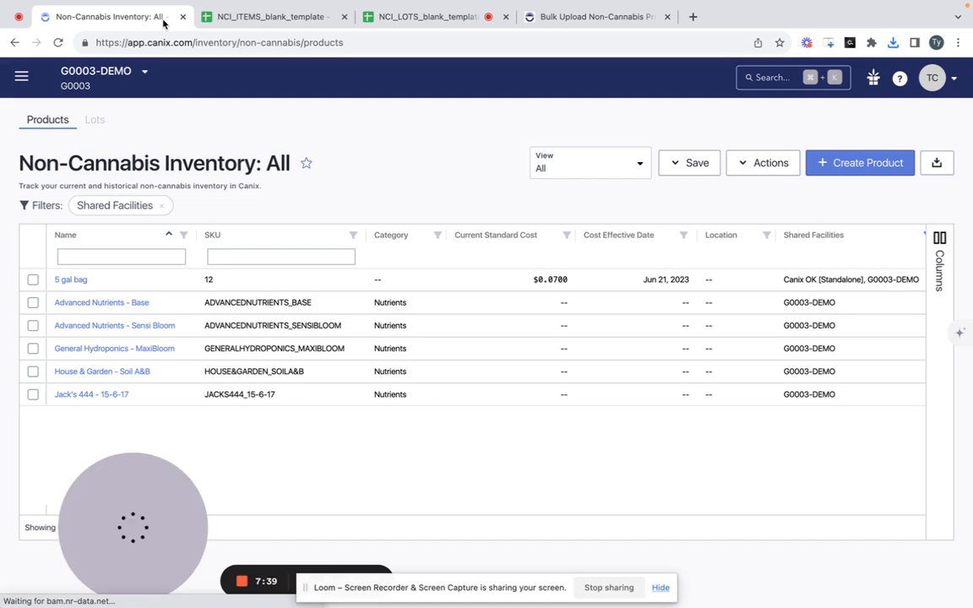
pyautogui.click(94, 120)
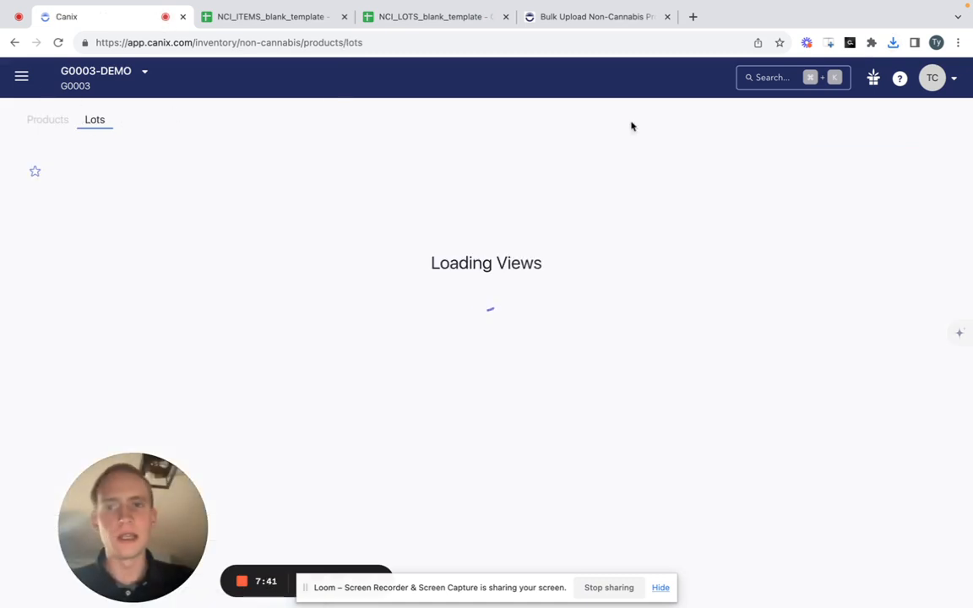
pyautogui.click(796, 169)
pyautogui.click(790, 228)
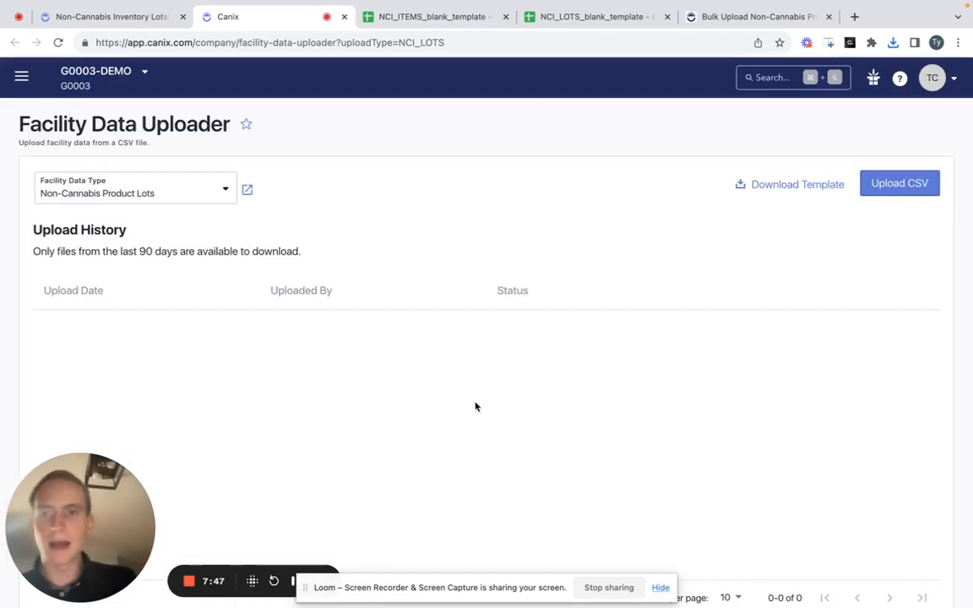
pyautogui.click(883, 184)
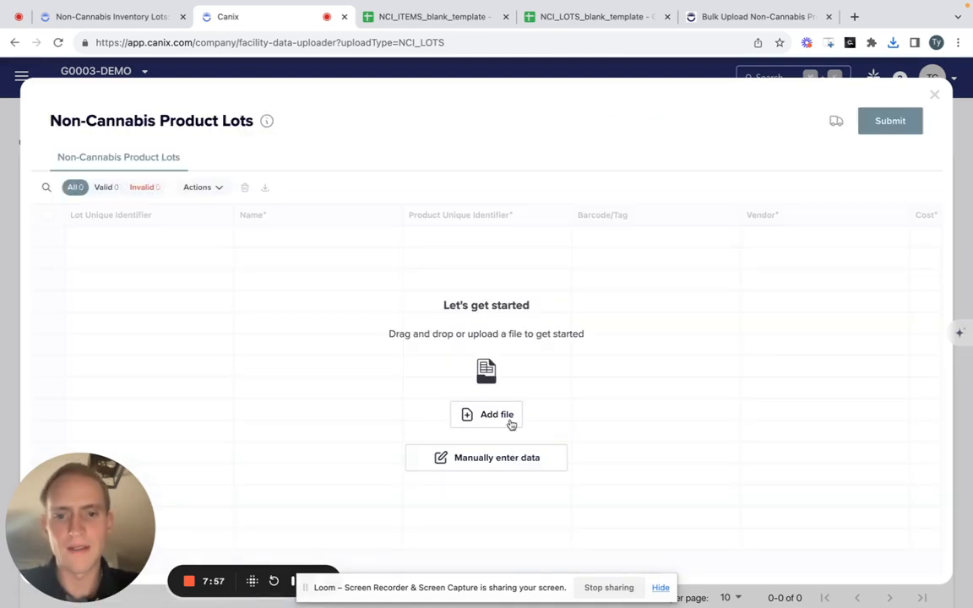
# - Add the file NCI_LOTS_blank_template - Sheet1.csv from Downloads to the lots upload
pyautogui.click(509, 416)
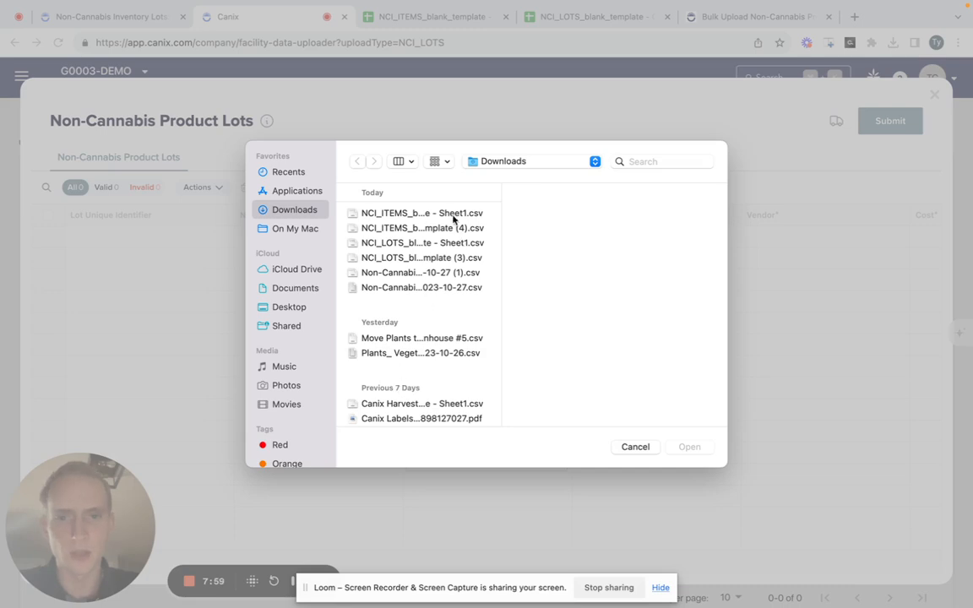
pyautogui.click(454, 217)
pyautogui.press('Down')
pyautogui.press('Down')
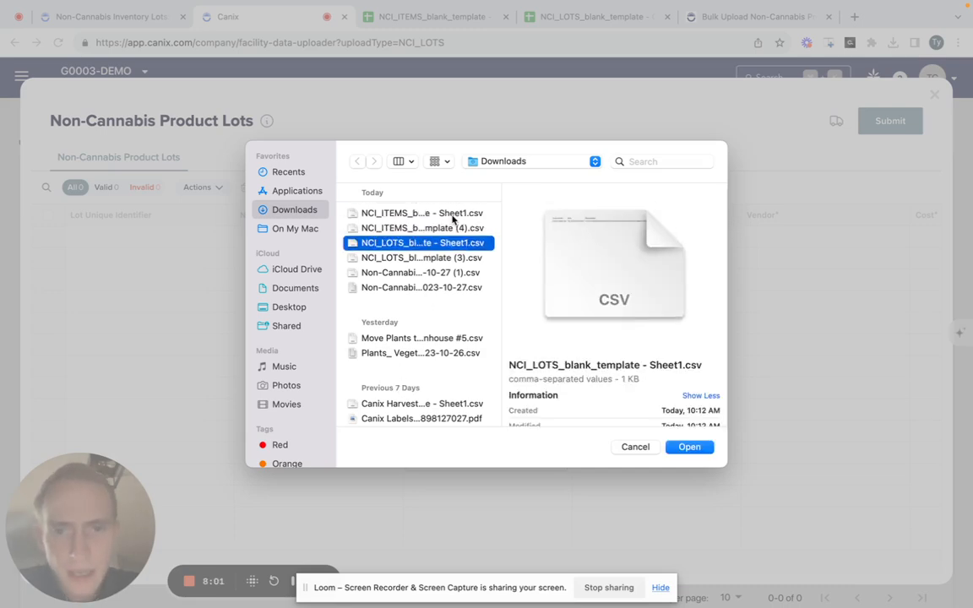
pyautogui.press('Return')
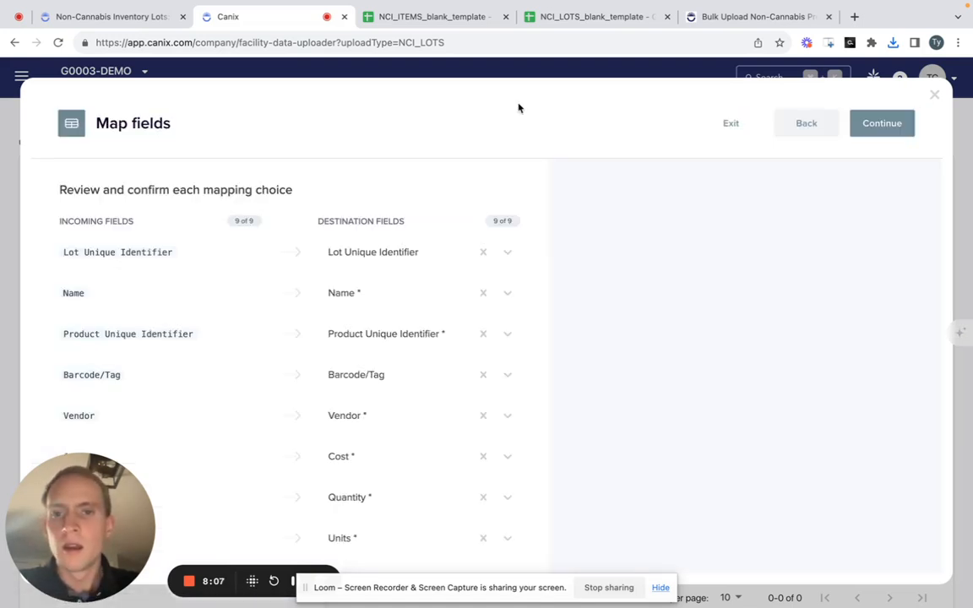
# - Review and accept the field mappings for the lots file, including the Units mapping of Liters to Liters
pyautogui.scroll(-1, 452, 338)
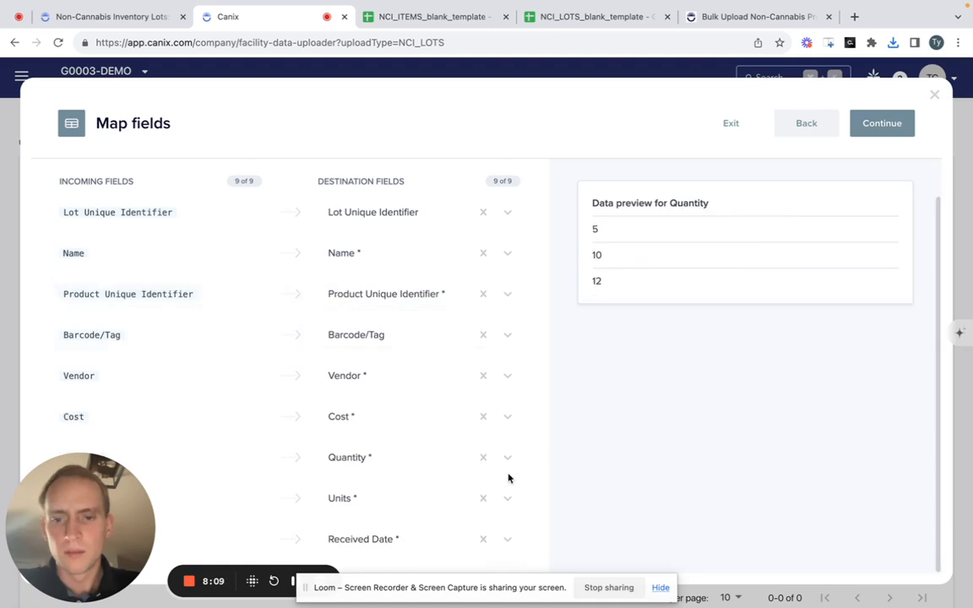
pyautogui.scroll(1, 368, 376)
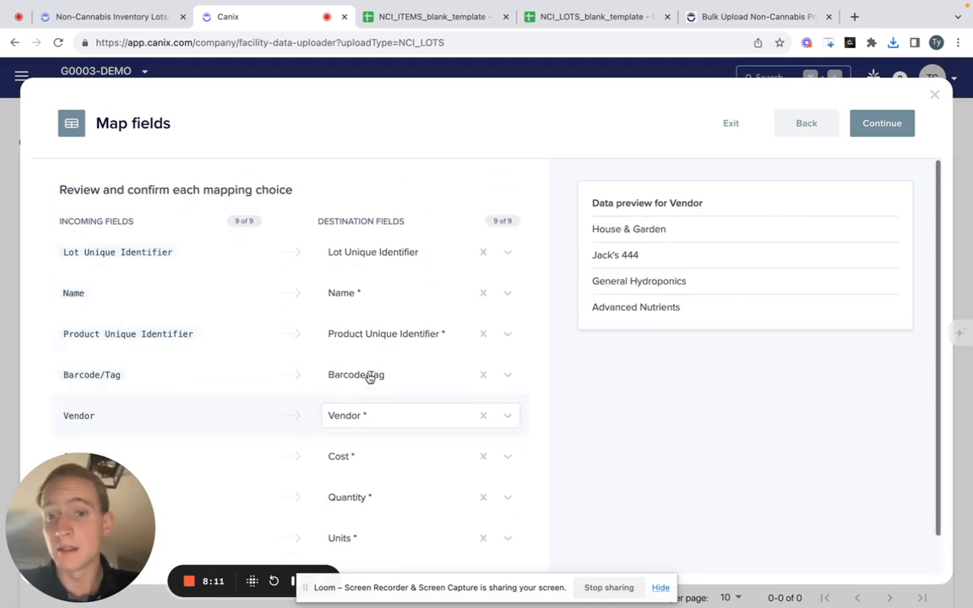
pyautogui.click(882, 123)
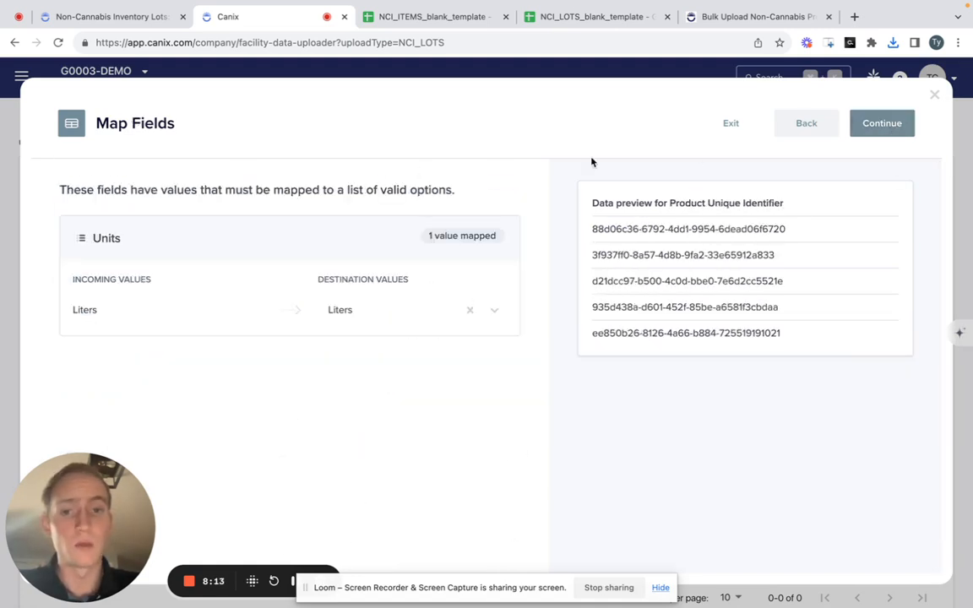
pyautogui.click(875, 127)
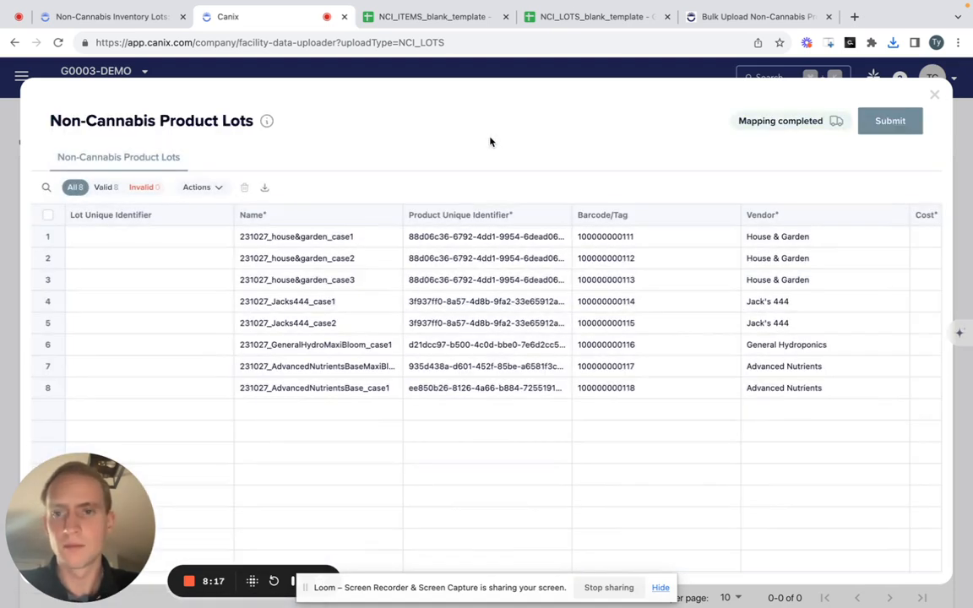
# - Examine the imported lot rows across all columns and under the valid, invalid and all filters
pyautogui.hscroll(3, 532, 308)
pyautogui.hscroll(6, 533, 308)
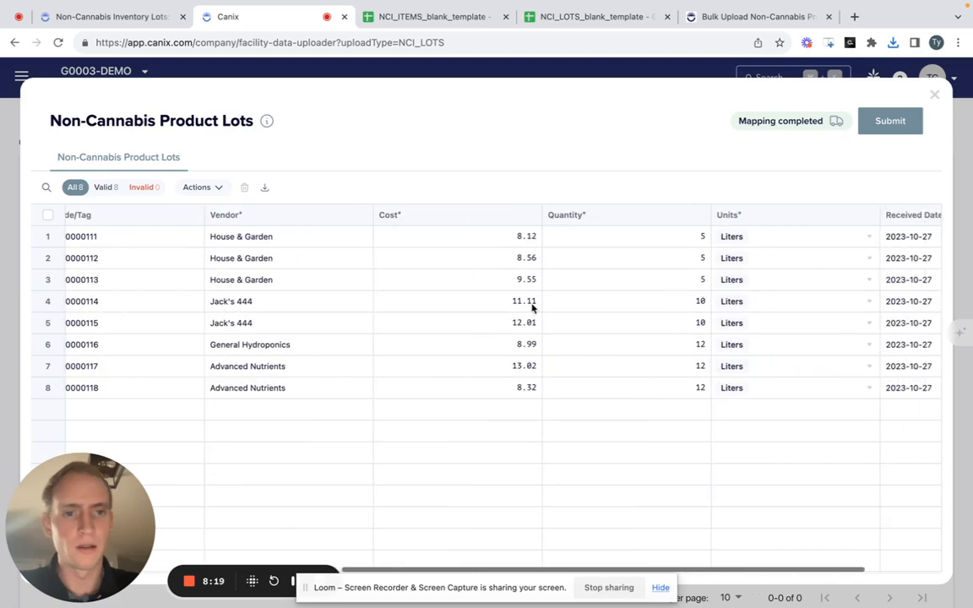
pyautogui.hscroll(-9, 532, 308)
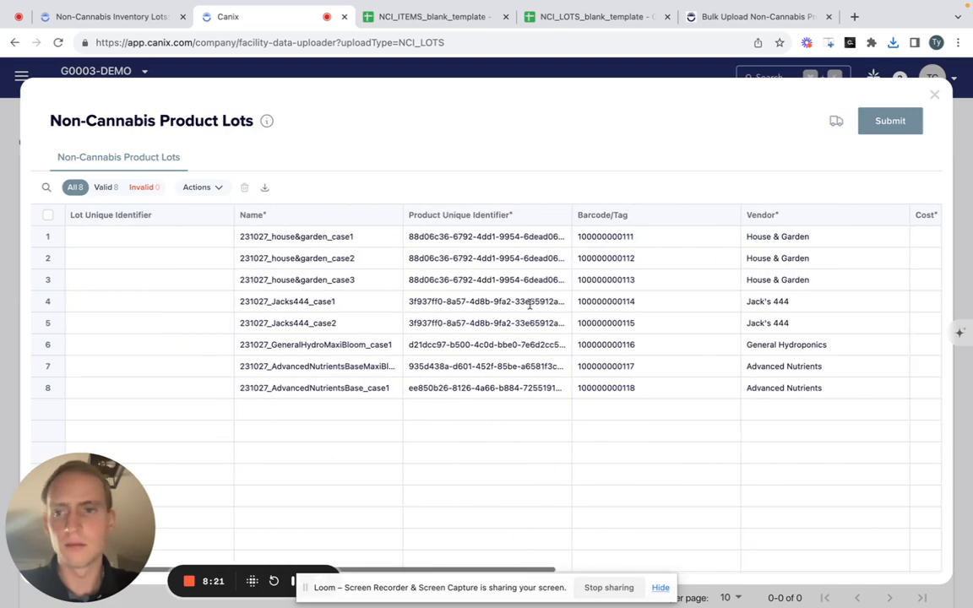
pyautogui.click(110, 189)
pyautogui.click(145, 189)
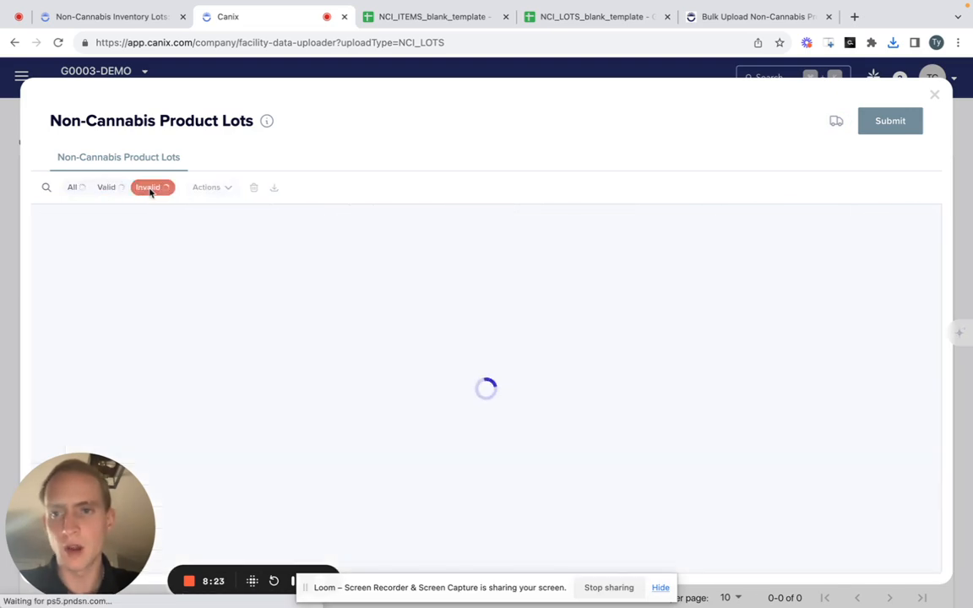
pyautogui.click(110, 189)
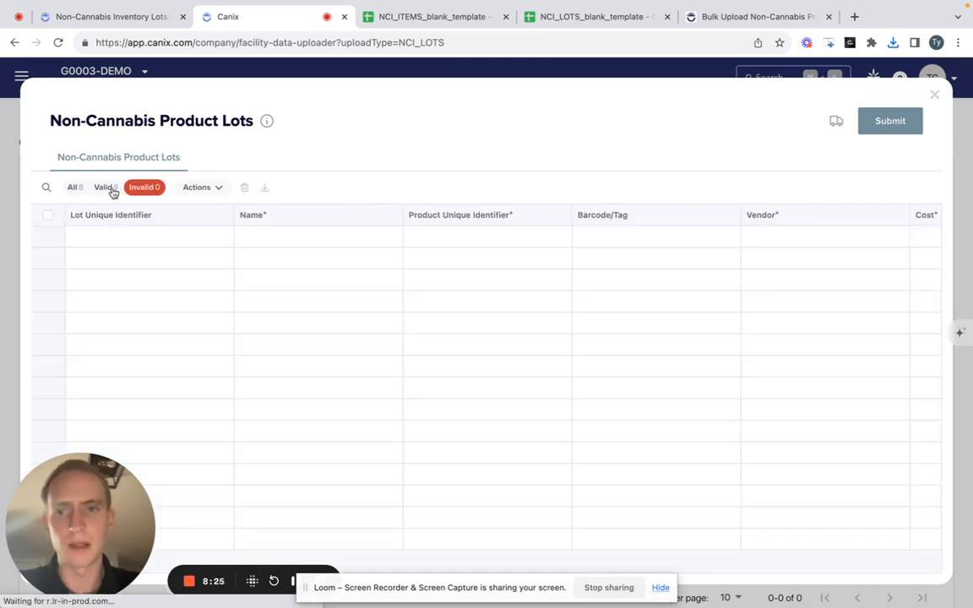
pyautogui.click(76, 187)
pyautogui.hscroll(8, 650, 427)
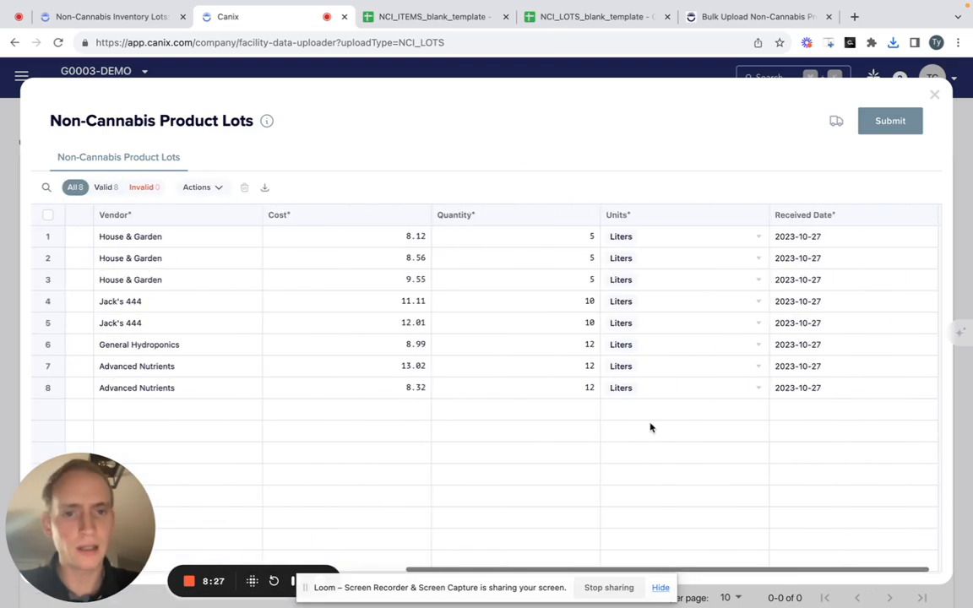
# - Submit the non-cannabis product lots for import, confirm the submission, and continue to the Upload History
pyautogui.hscroll(-8, 698, 333)
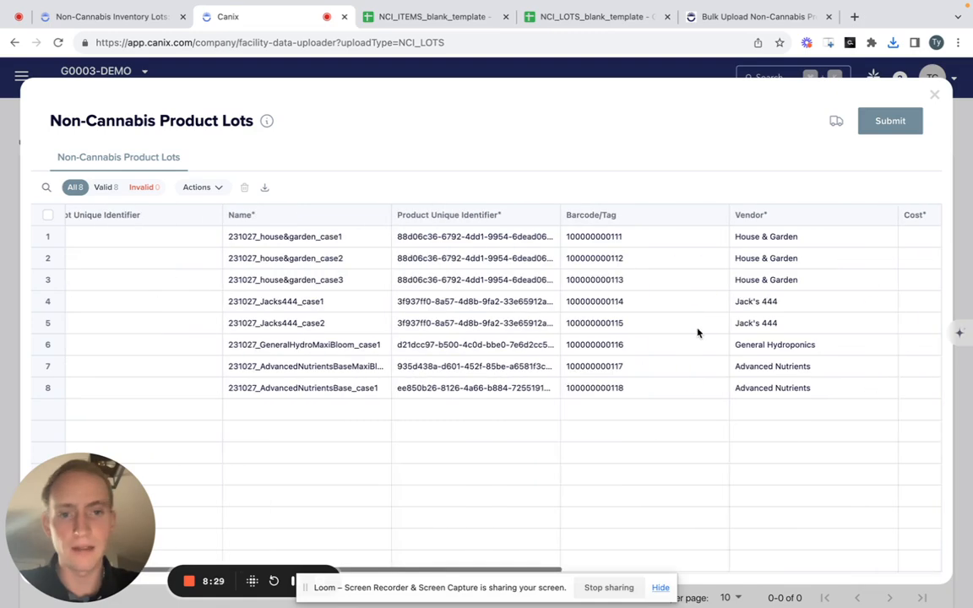
pyautogui.click(898, 120)
pyautogui.click(614, 357)
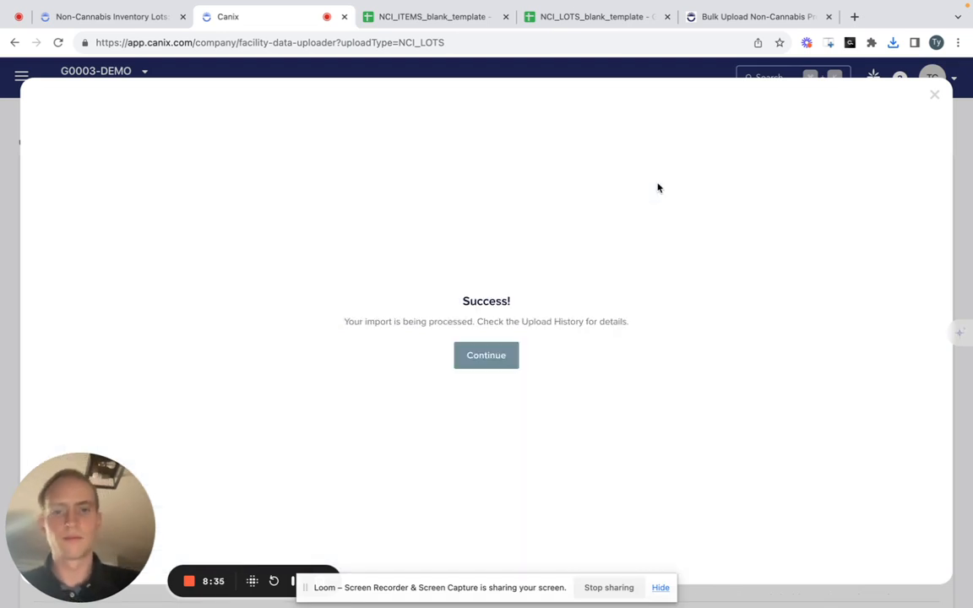
pyautogui.click(502, 355)
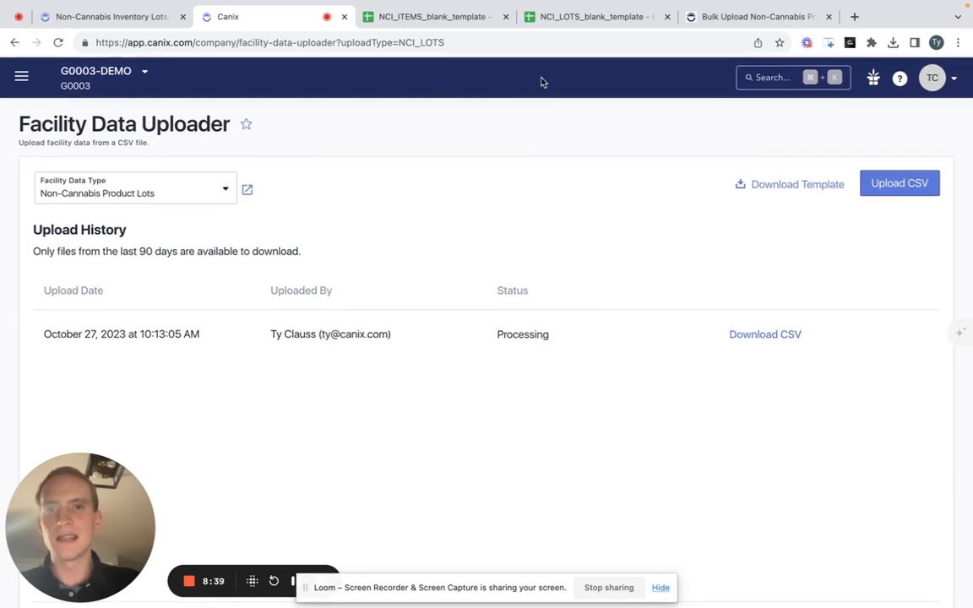
# - Refresh the Upload History to check the lots import's status and row count, and show its CSV download options
pyautogui.click(58, 42)
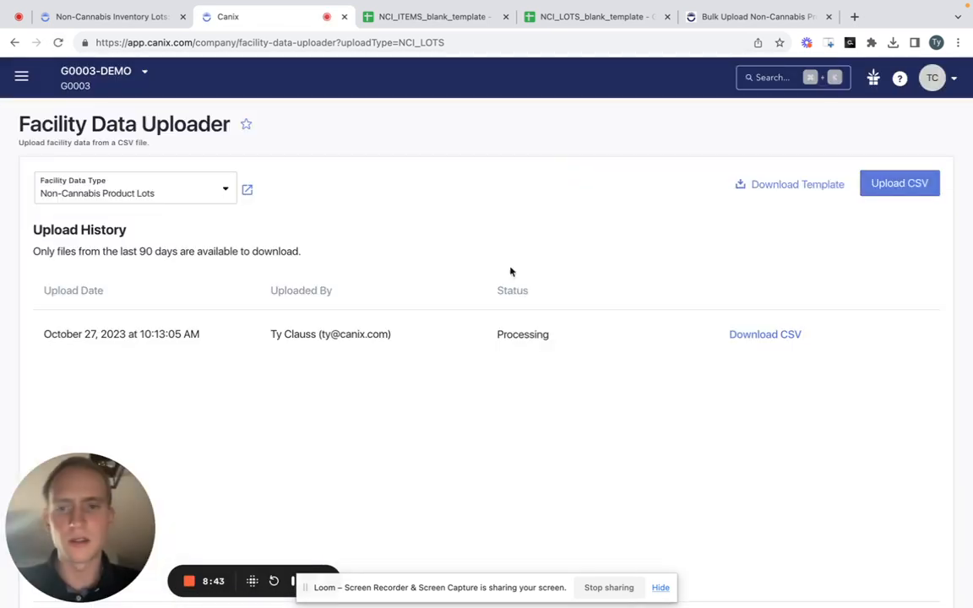
pyautogui.moveTo(570, 334); pyautogui.dragTo(478, 334)
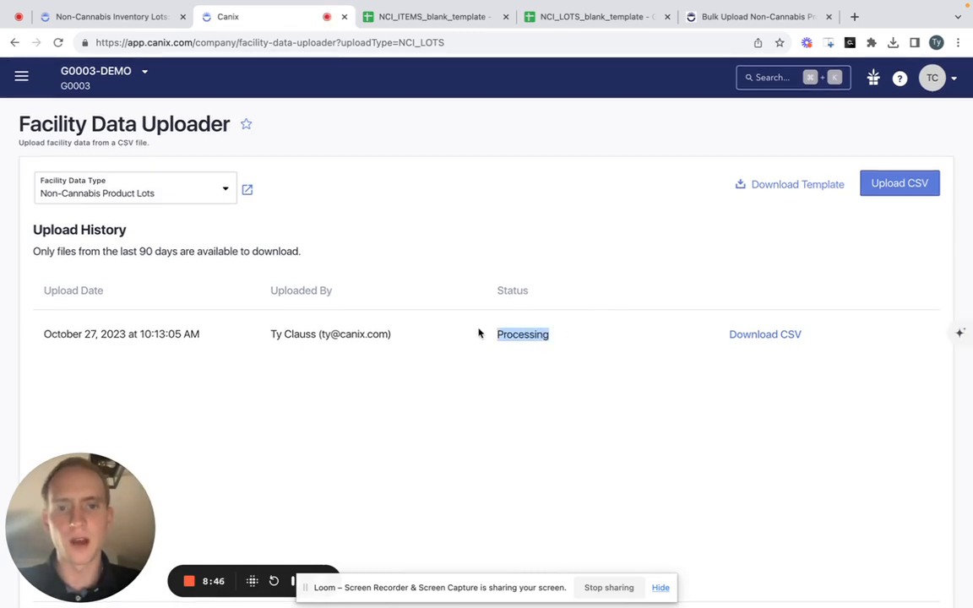
pyautogui.click(508, 217)
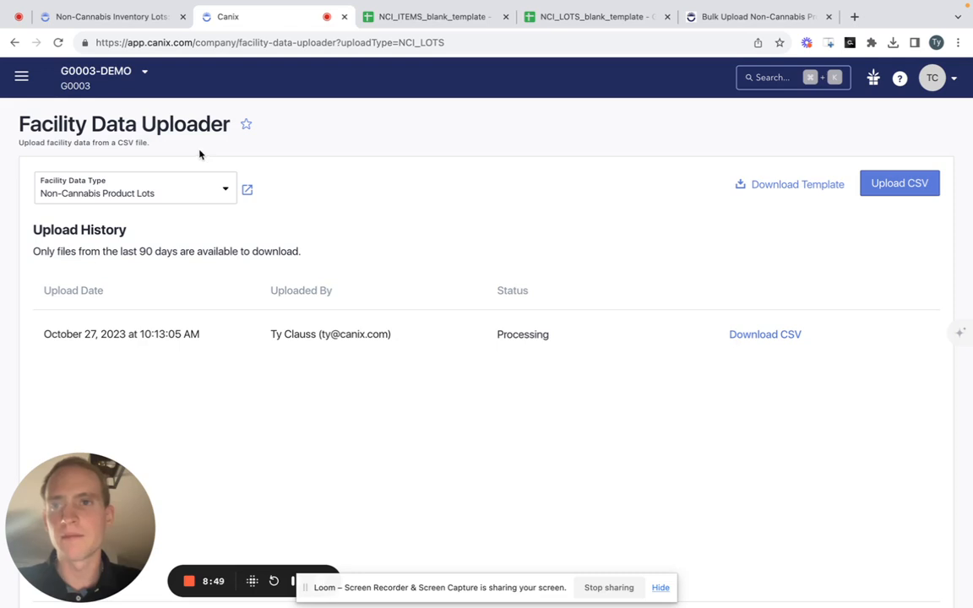
pyautogui.click(55, 42)
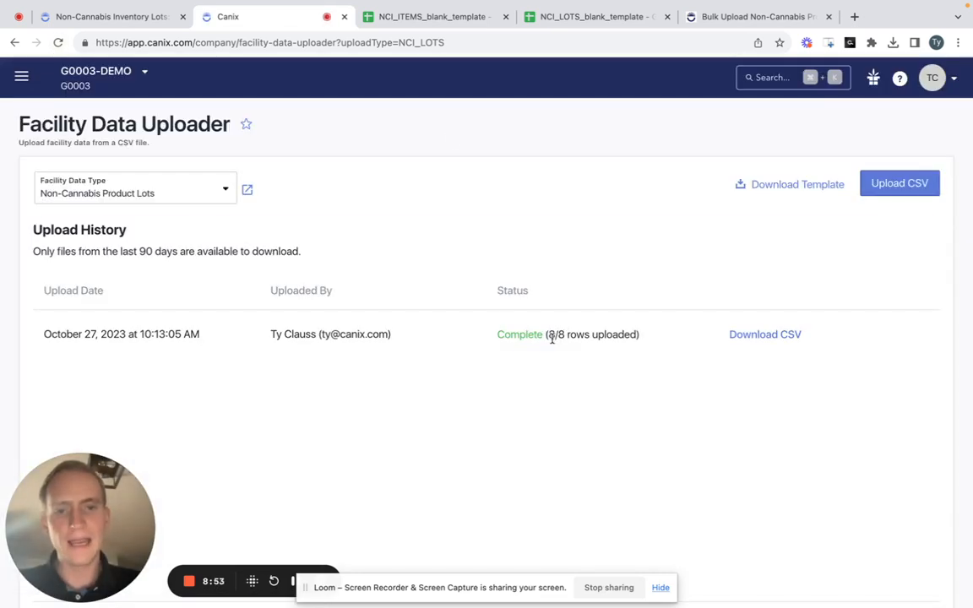
pyautogui.moveTo(553, 338); pyautogui.dragTo(658, 349)
pyautogui.click(674, 349)
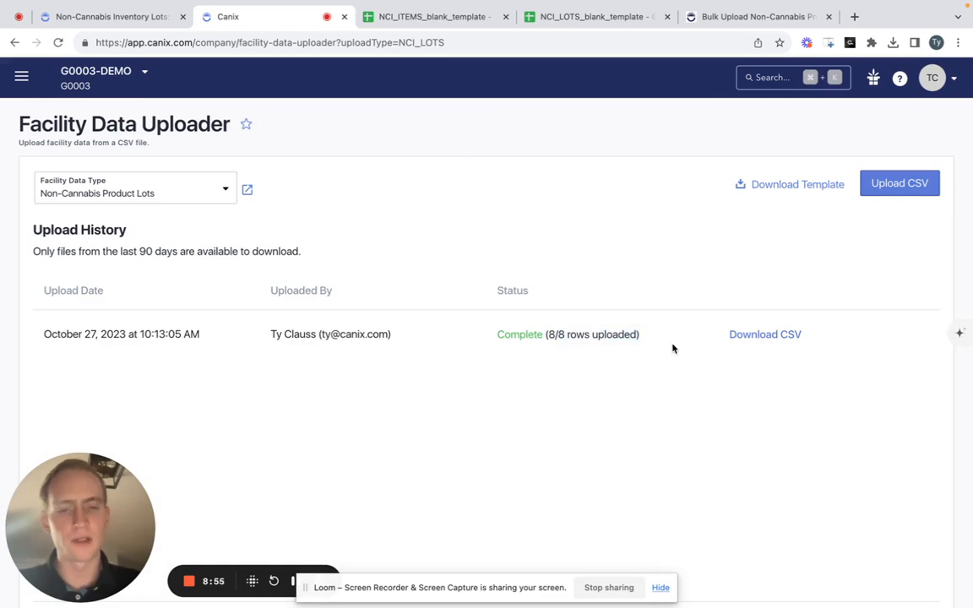
pyautogui.click(782, 336)
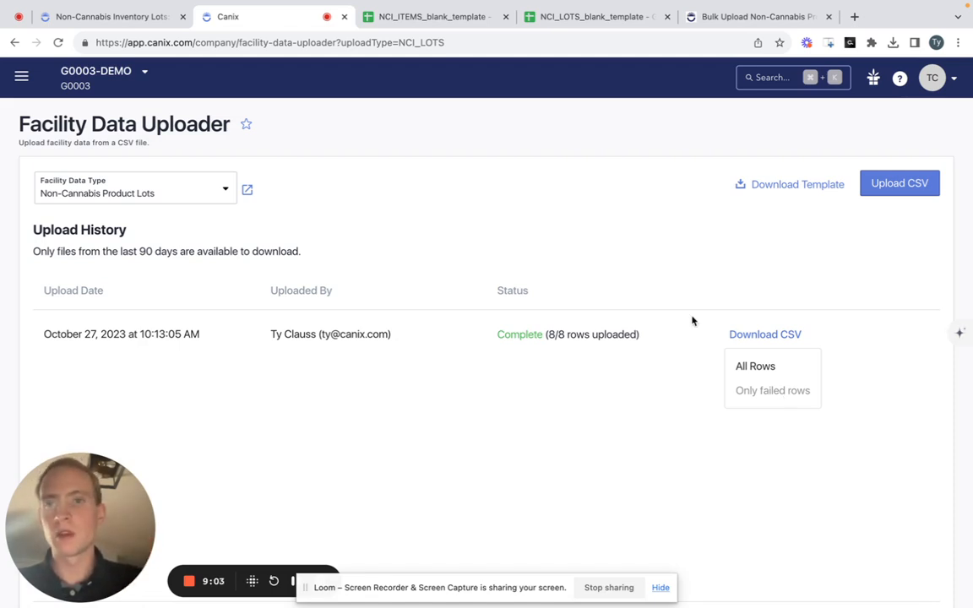
# - Open the non-cannabis Lots inventory, filter the lot names by 231027, and widen the Lot column to show full names
pyautogui.click(246, 189)
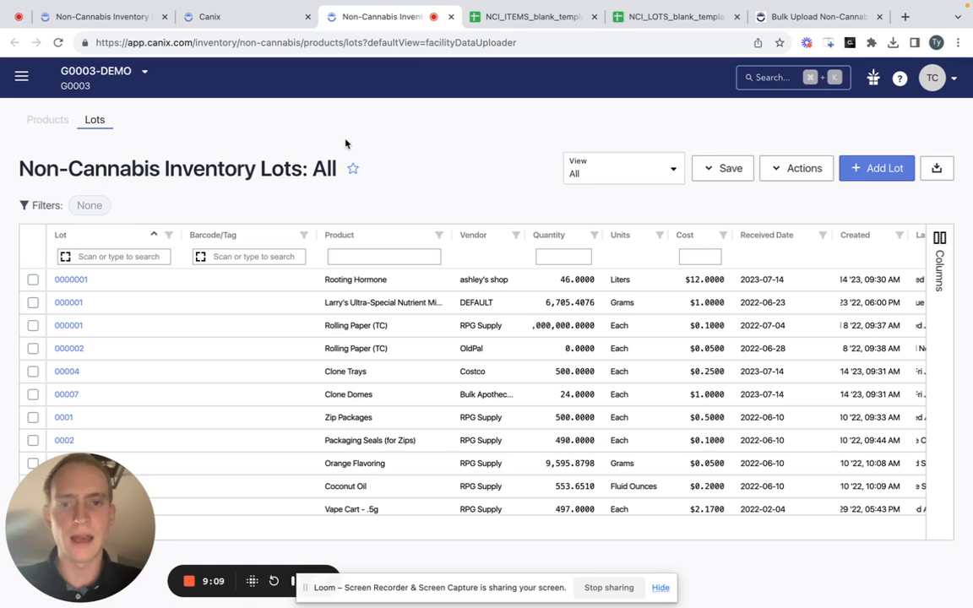
pyautogui.click(131, 256)
pyautogui.write('231027')
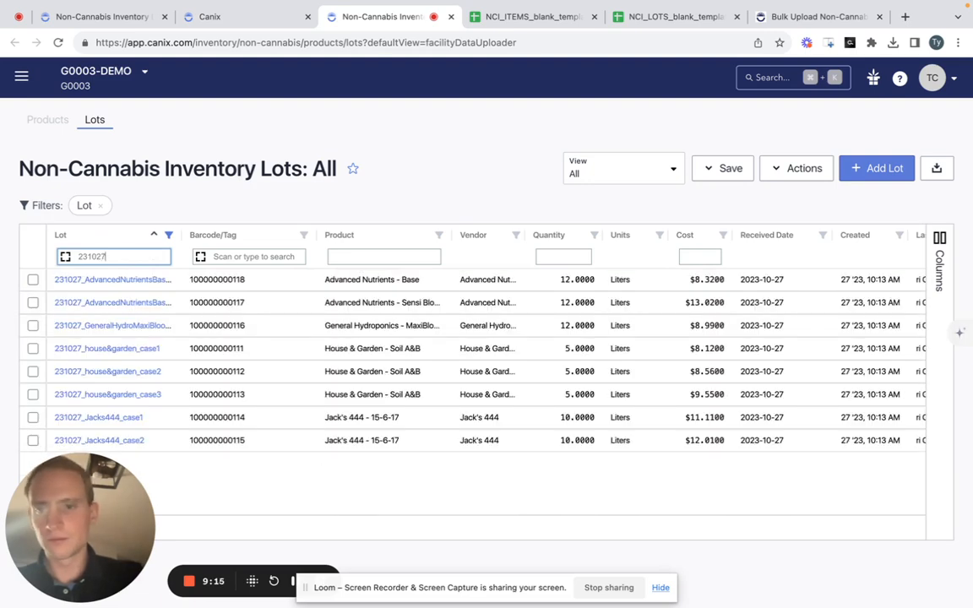
pyautogui.moveTo(180, 235); pyautogui.dragTo(270, 235)
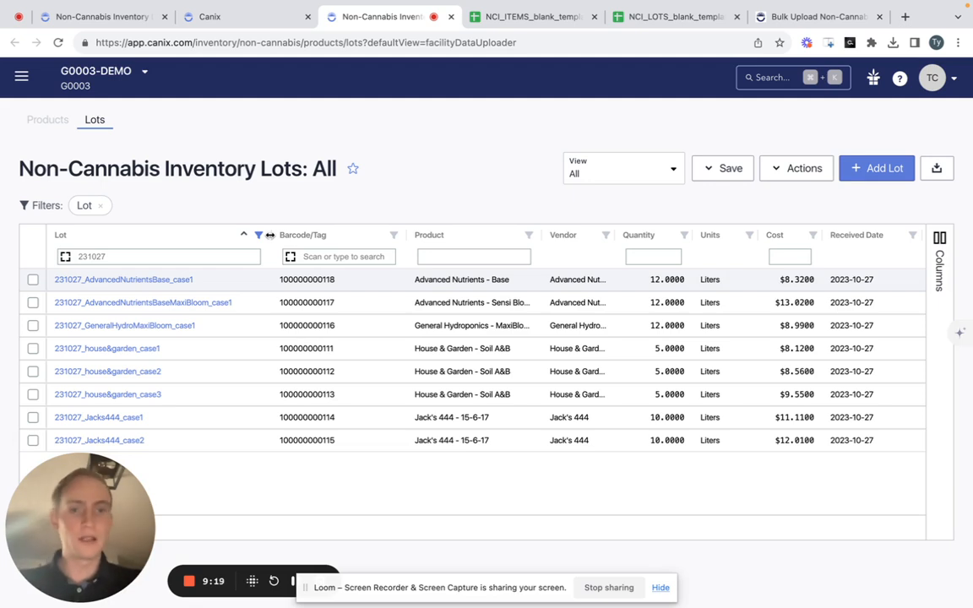
# - Open the non-cannabis Products inventory and examine the unit costs and available quantities of the uploaded products
pyautogui.click(56, 122)
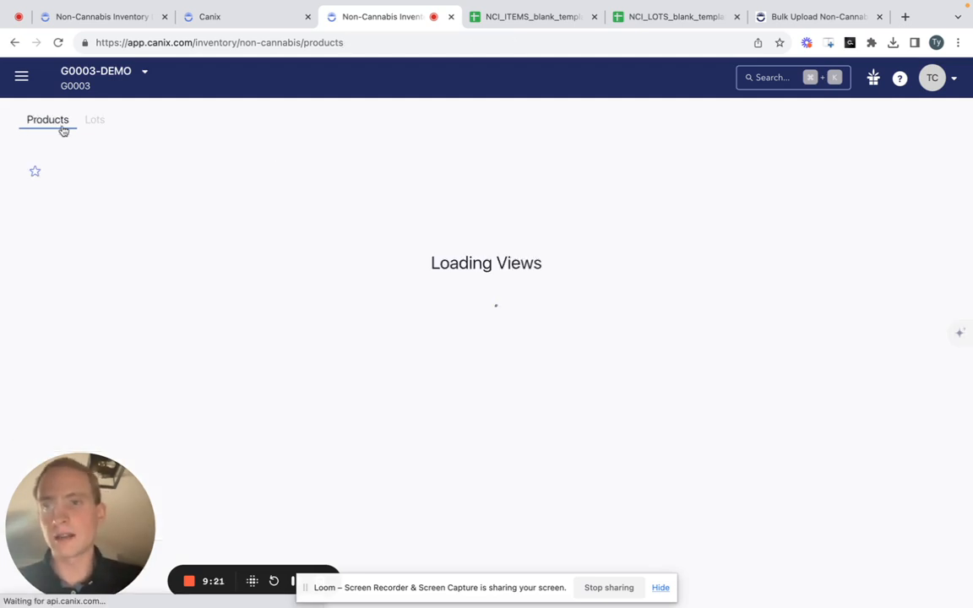
pyautogui.hscroll(5, 625, 354)
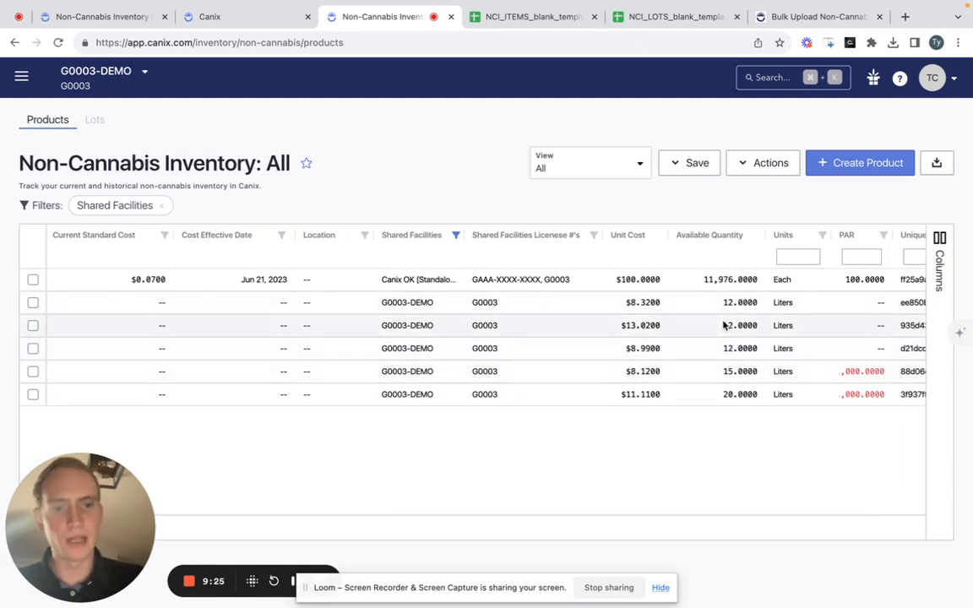
pyautogui.hscroll(-5, 669, 358)
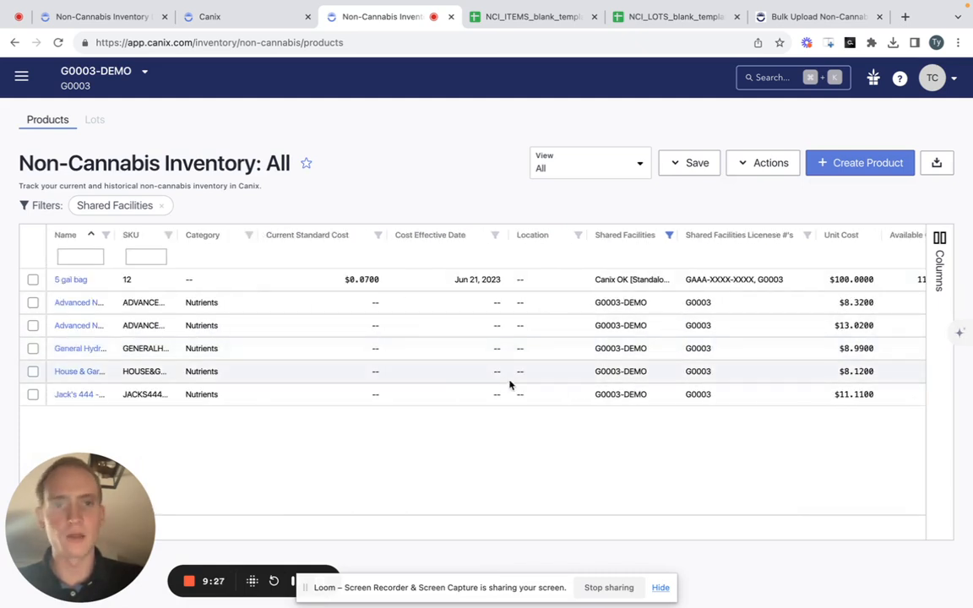